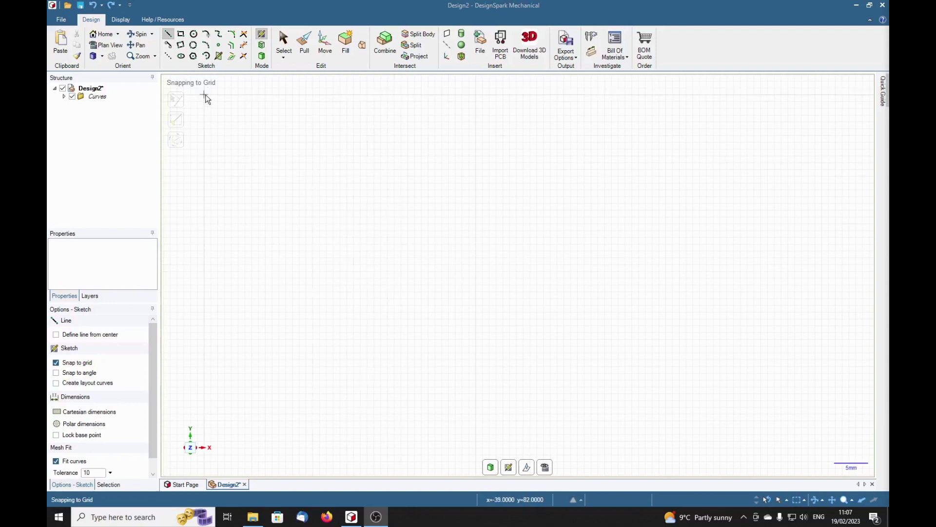
- Draw a 54mm horizontal construction line from the origin and a 3.125in vertical line from its midpoint
{"action": "left_click", "coordinate": [168, 55]}
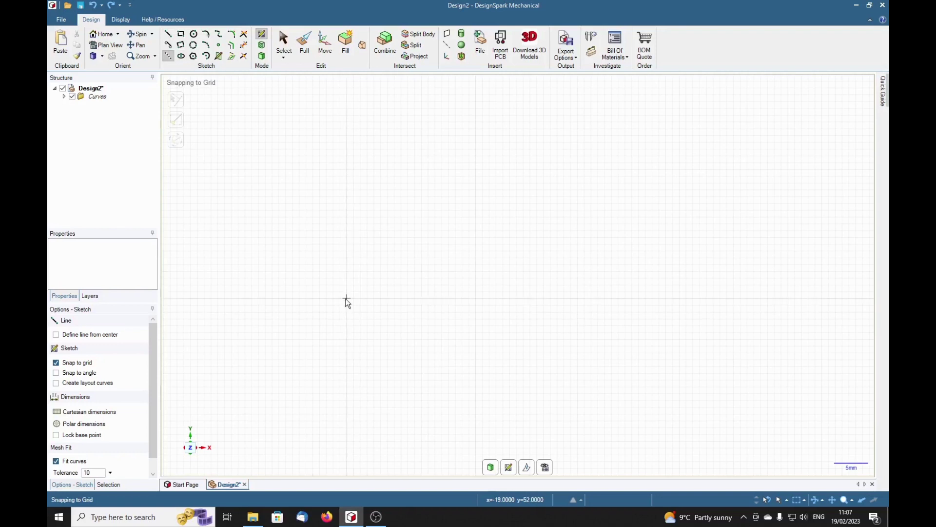
{"action": "left_click", "coordinate": [320, 285]}
{"action": "left_click", "coordinate": [686, 285]}
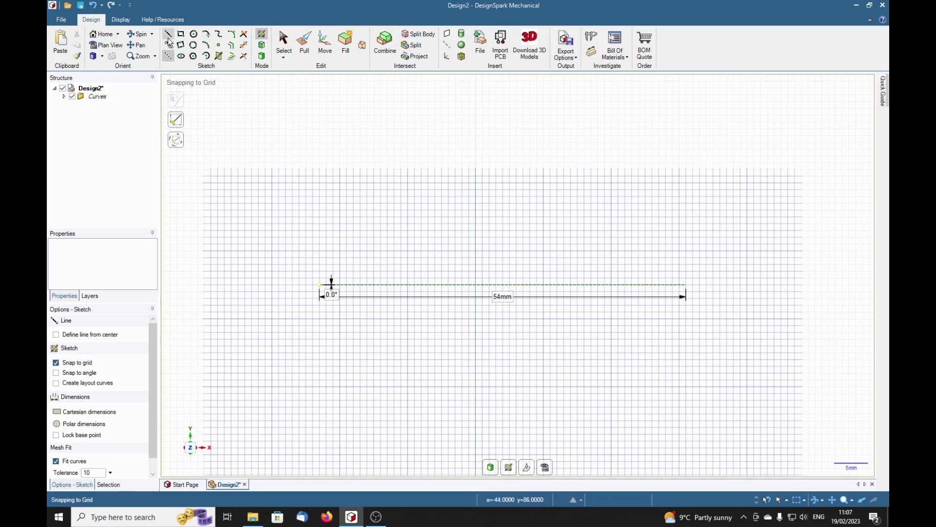
{"action": "left_click", "coordinate": [476, 285]}
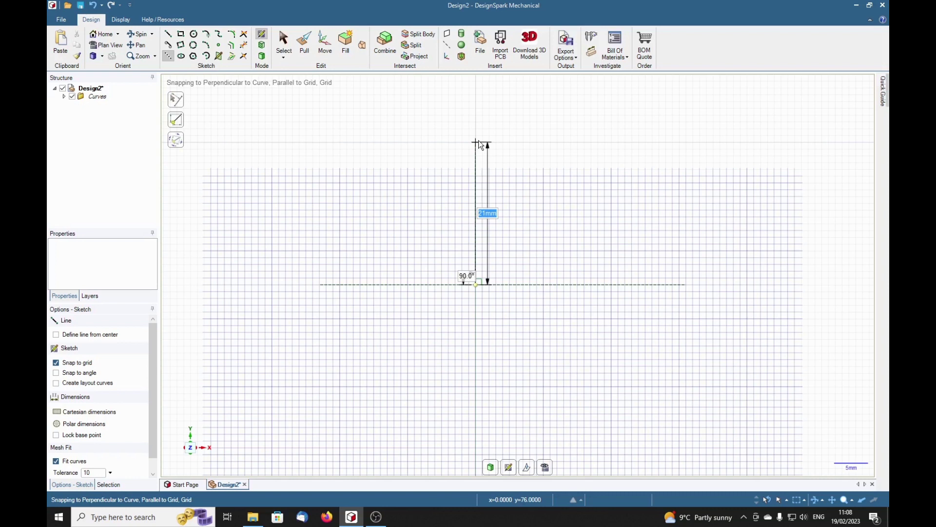
{"action": "type", "text": "3"}
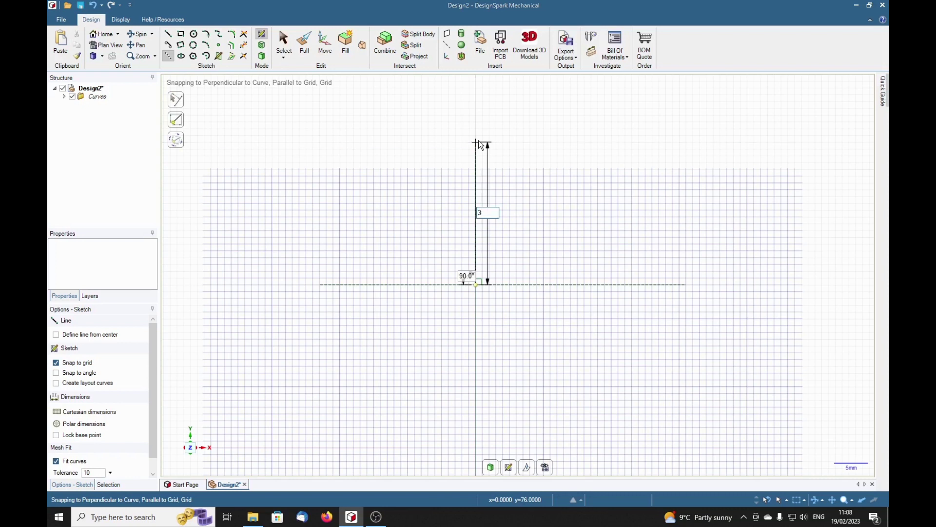
{"action": "type", "text": ".125in"}
{"action": "key", "text": "Return"}
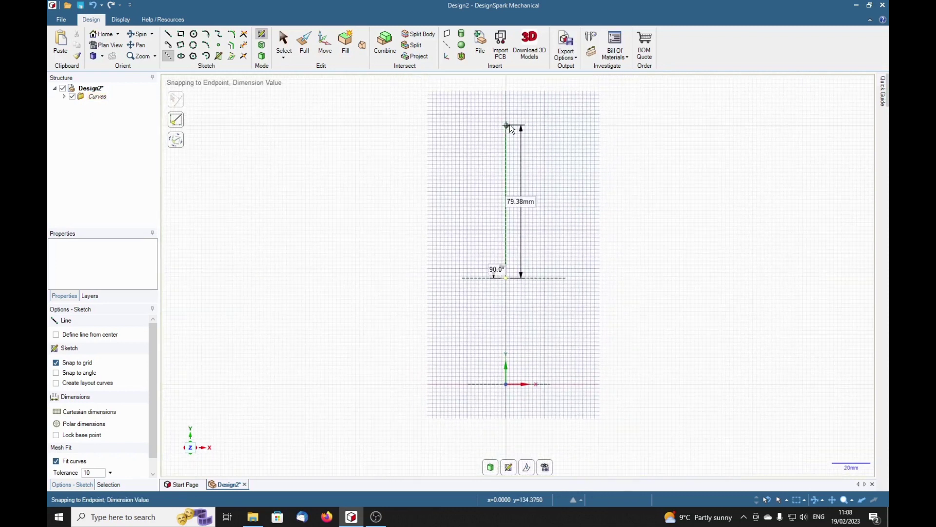
- Draw a 0.563in by 0.271in rectangle anchored at the vertical line's top endpoint
{"action": "scroll", "coordinate": [522, 107], "scroll_direction": "down", "scroll_amount": 1}
{"action": "scroll", "coordinate": [522, 107], "scroll_direction": "up", "scroll_amount": 3}
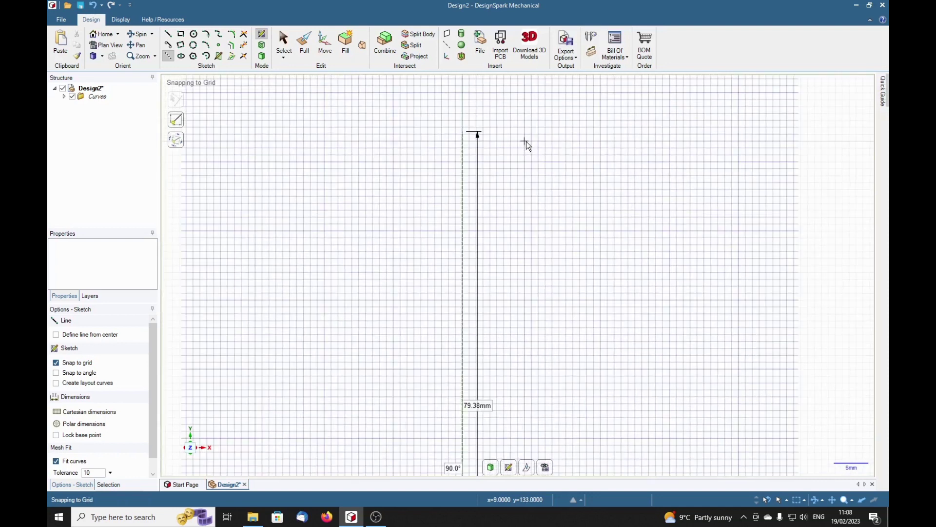
{"action": "scroll", "coordinate": [525, 142], "scroll_direction": "up", "scroll_amount": 1}
{"action": "left_click", "coordinate": [181, 34]}
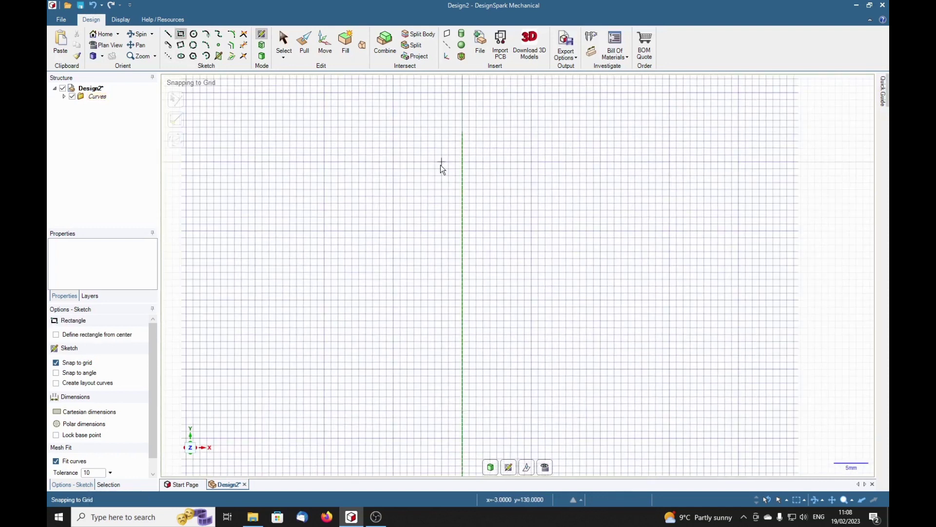
{"action": "left_click", "coordinate": [463, 131]}
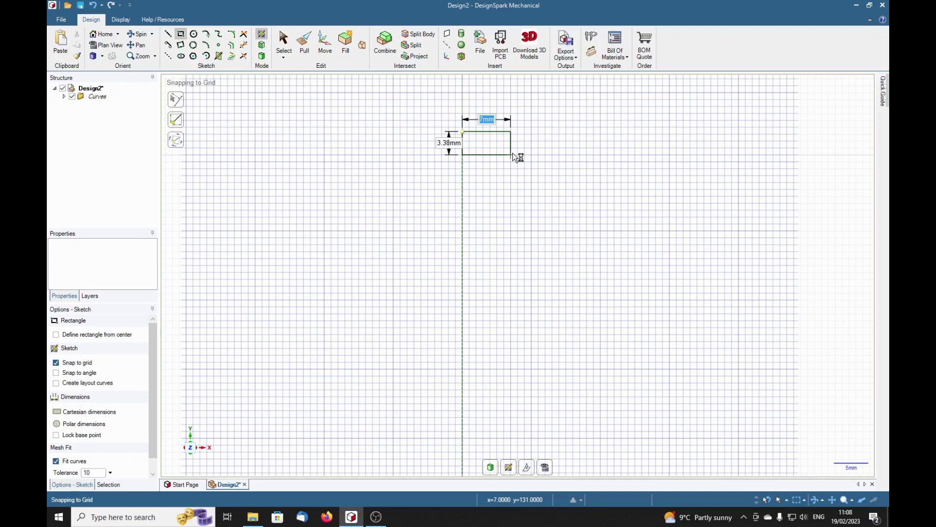
{"action": "type", "text": ".563in"}
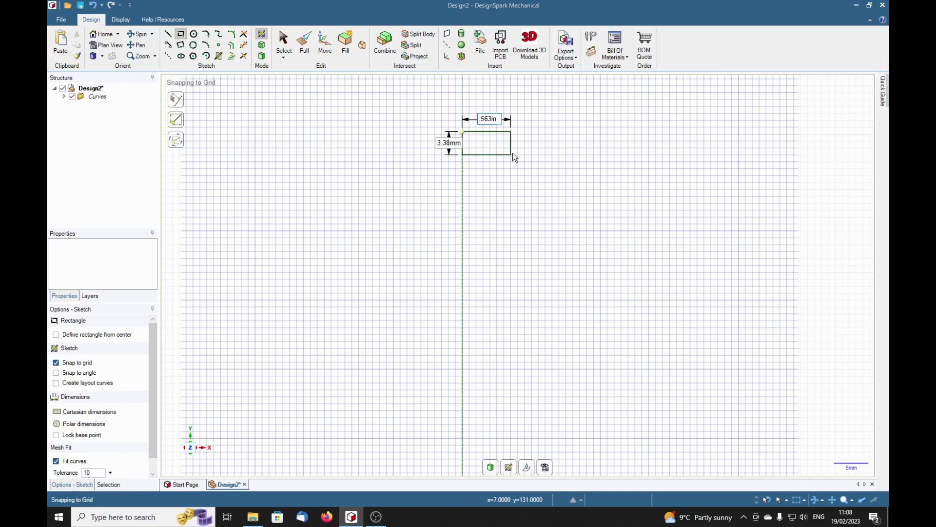
{"action": "key", "text": "Tab"}
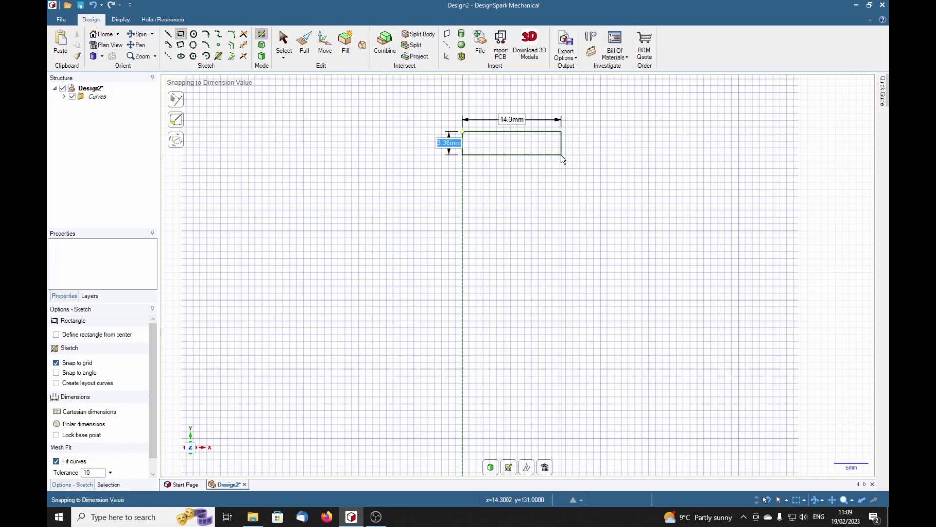
{"action": "type", "text": ".27"}
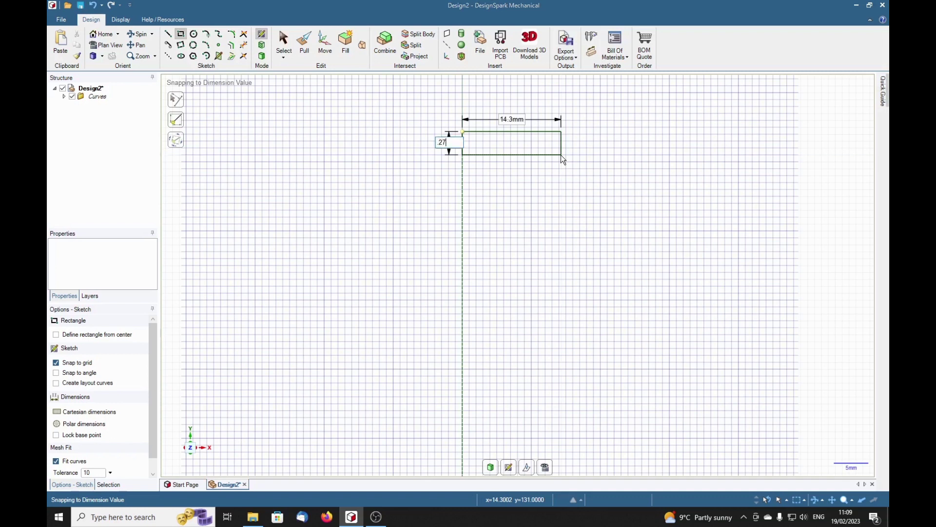
{"action": "type", "text": "1in"}
{"action": "key", "text": "Return"}
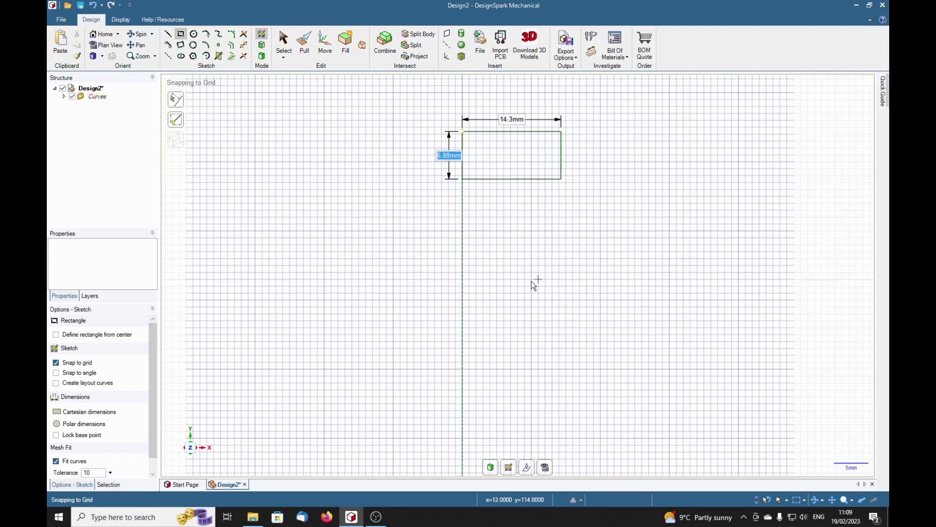
{"action": "key", "text": "t"}
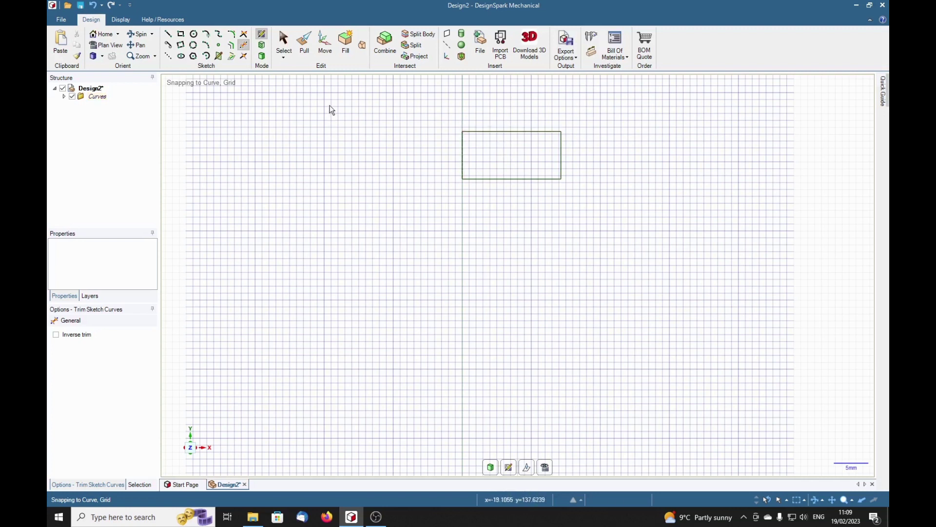
- Draw a 3/32in by 5/32in rectangle on the larger rectangle's top-left corner
{"action": "left_click", "coordinate": [181, 33]}
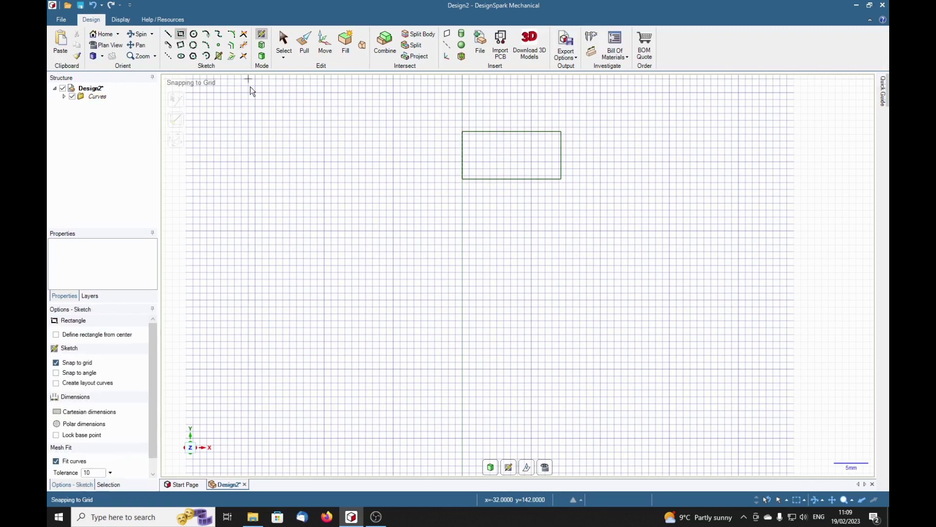
{"action": "left_click", "coordinate": [463, 132]}
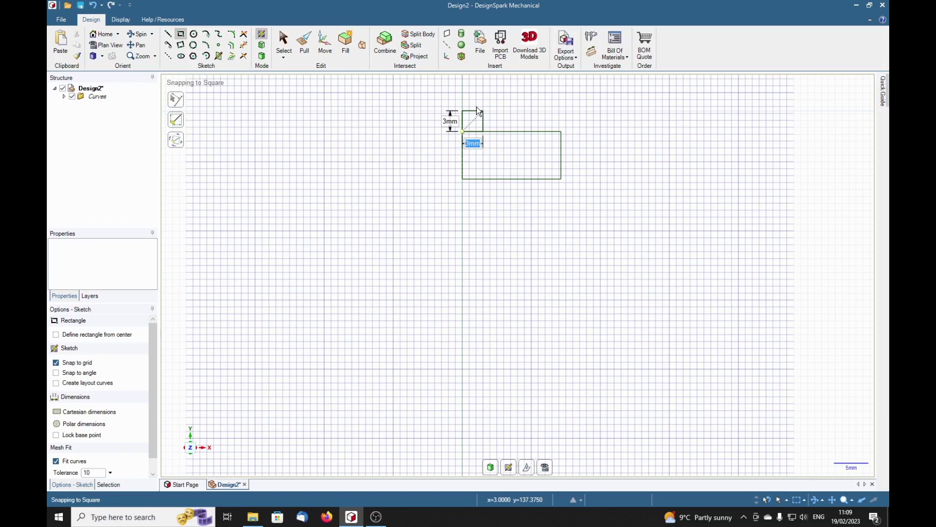
{"action": "type", "text": "3/32in"}
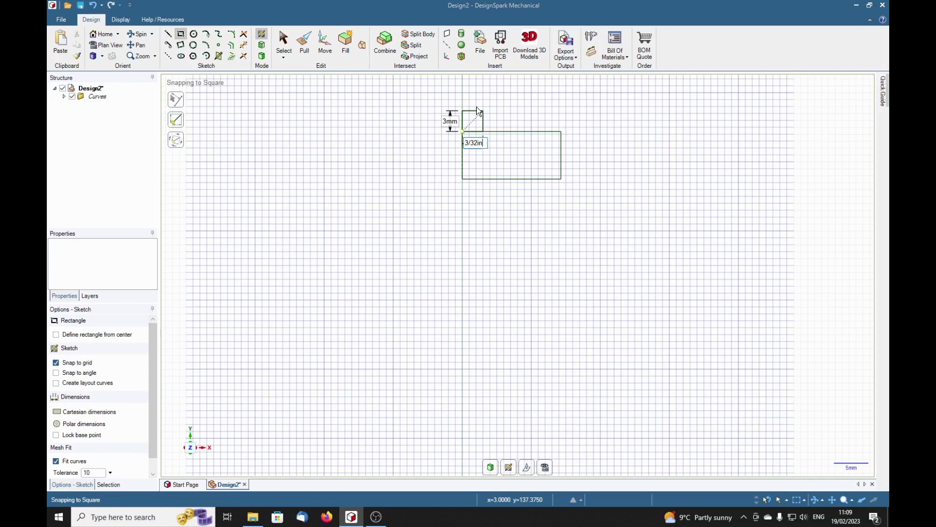
{"action": "key", "text": "Tab"}
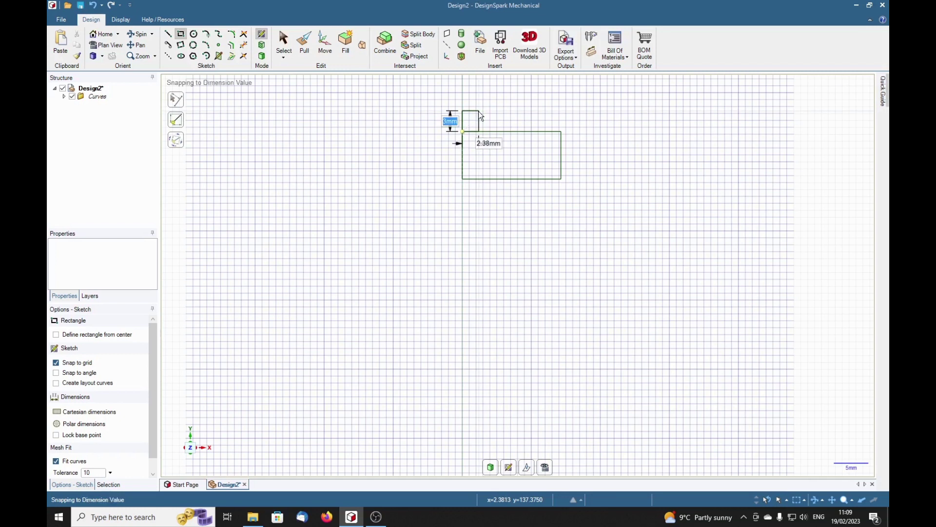
{"action": "type", "text": "5/32in"}
{"action": "key", "text": "Return"}
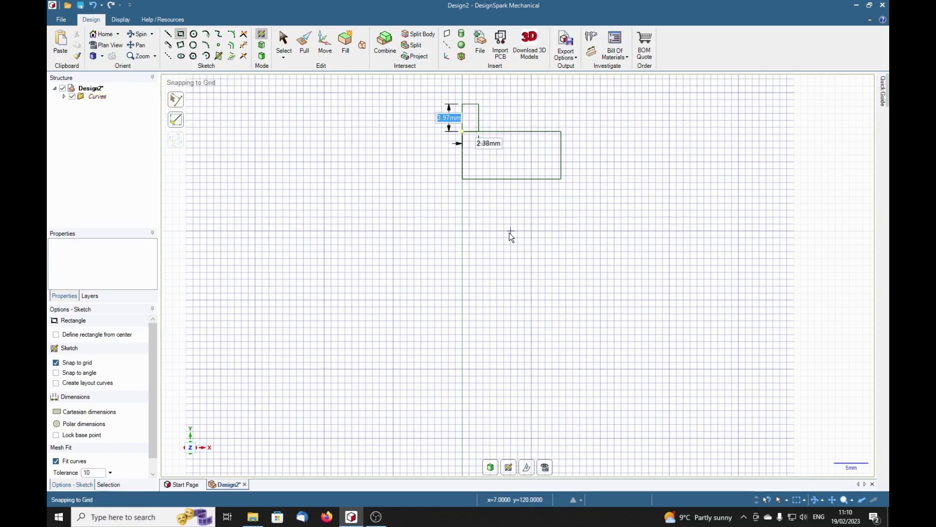
- Trim the shared edge segments so tab and rectangle form one stepped outline
{"action": "key", "text": "t"}
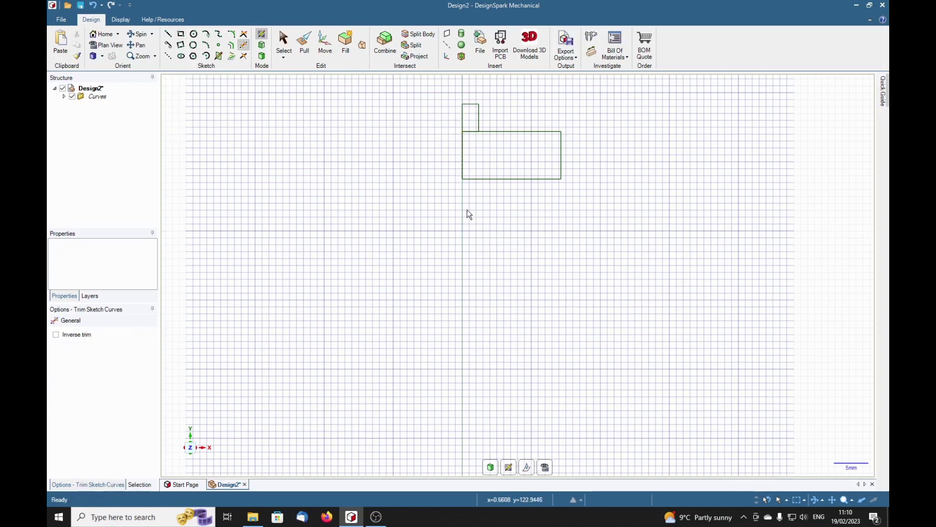
{"action": "left_click", "coordinate": [473, 131]}
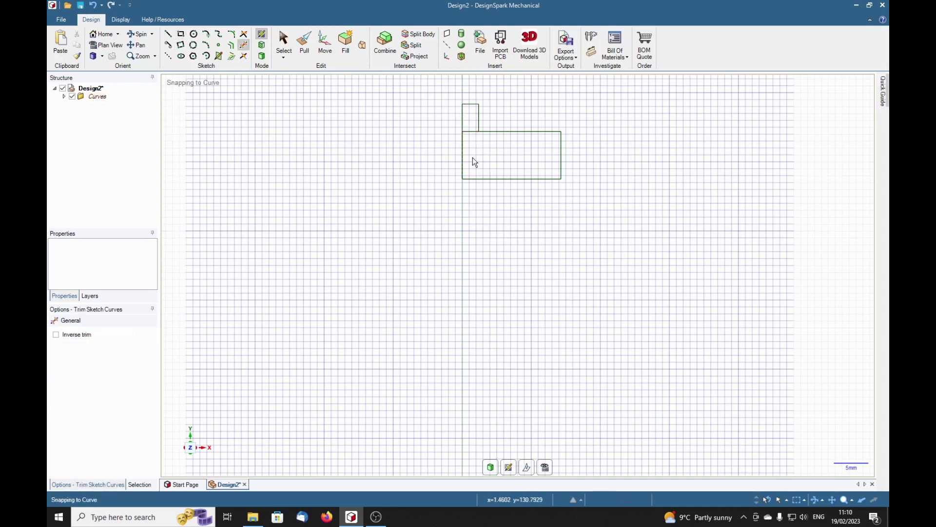
{"action": "left_click", "coordinate": [470, 131]}
{"action": "scroll", "coordinate": [509, 108], "scroll_direction": "up", "scroll_amount": 5}
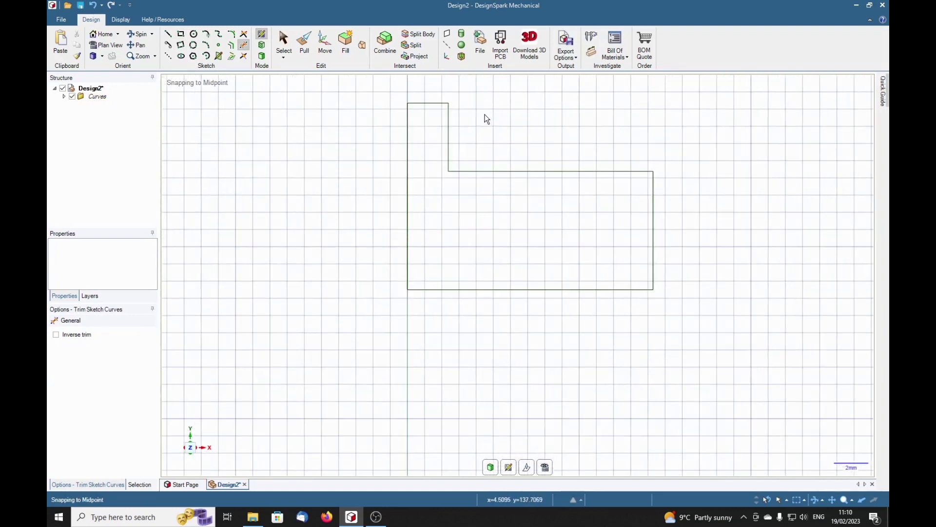
- Round the tab's top into a semicircle and fillet the inner corner beside it
{"action": "left_click", "coordinate": [232, 34]}
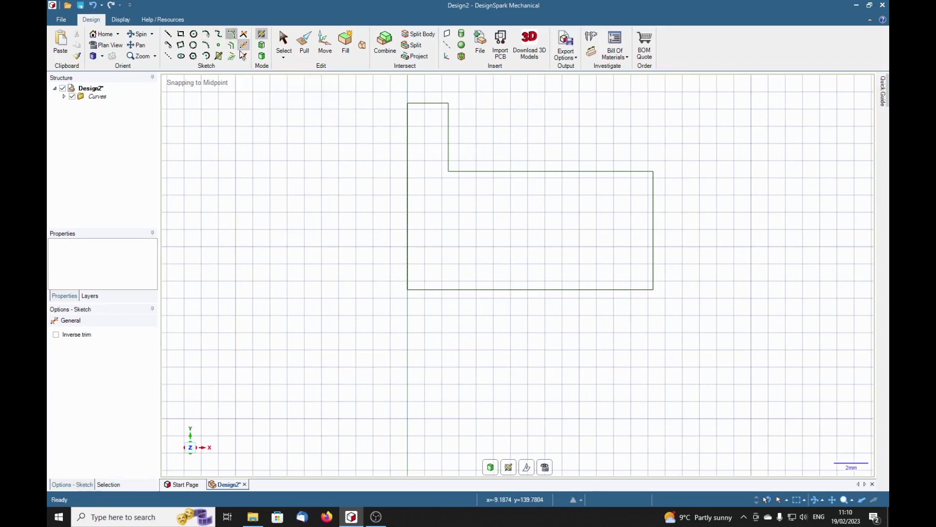
{"action": "left_click", "coordinate": [407, 125]}
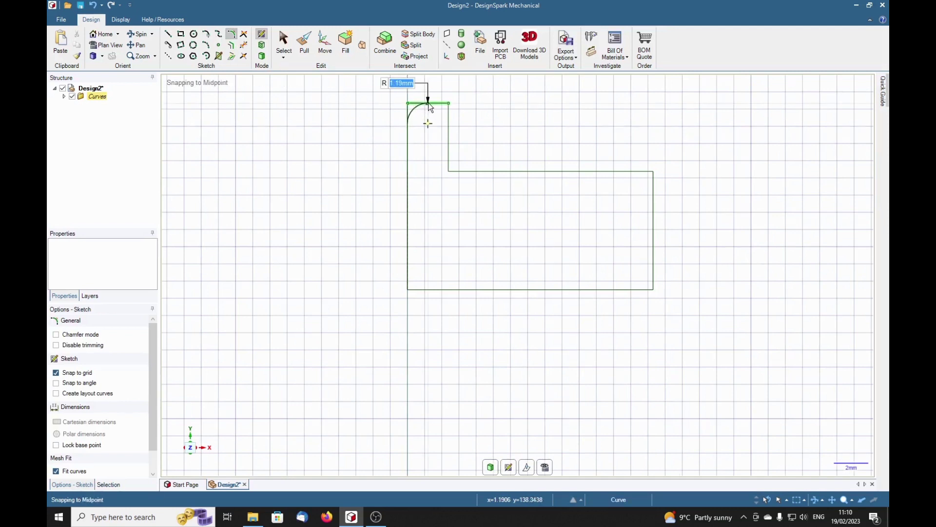
{"action": "left_click", "coordinate": [427, 104]}
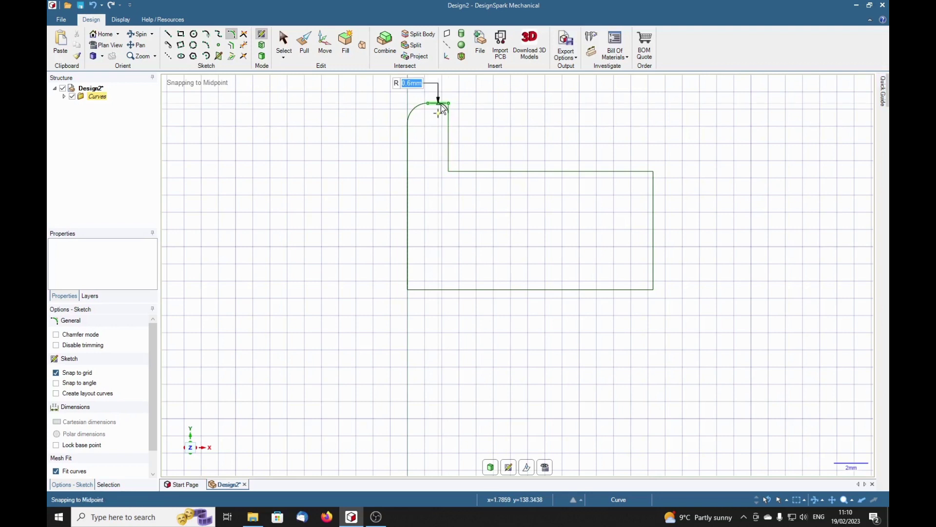
{"action": "left_click", "coordinate": [446, 113]}
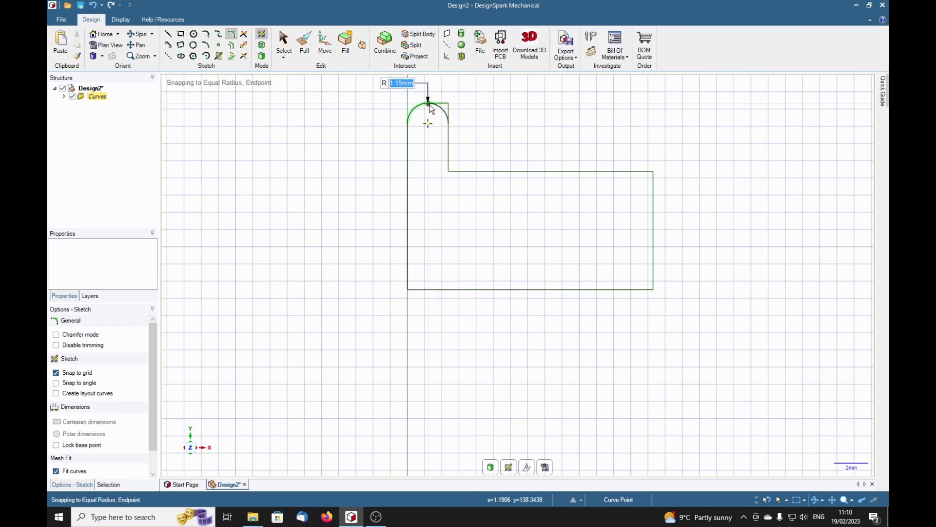
{"action": "left_click", "coordinate": [449, 154]}
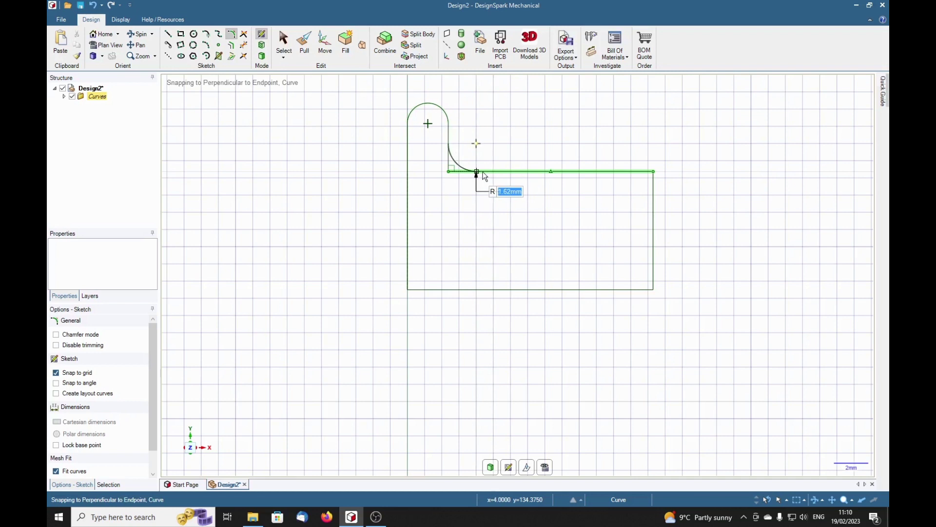
{"action": "left_click", "coordinate": [483, 173]}
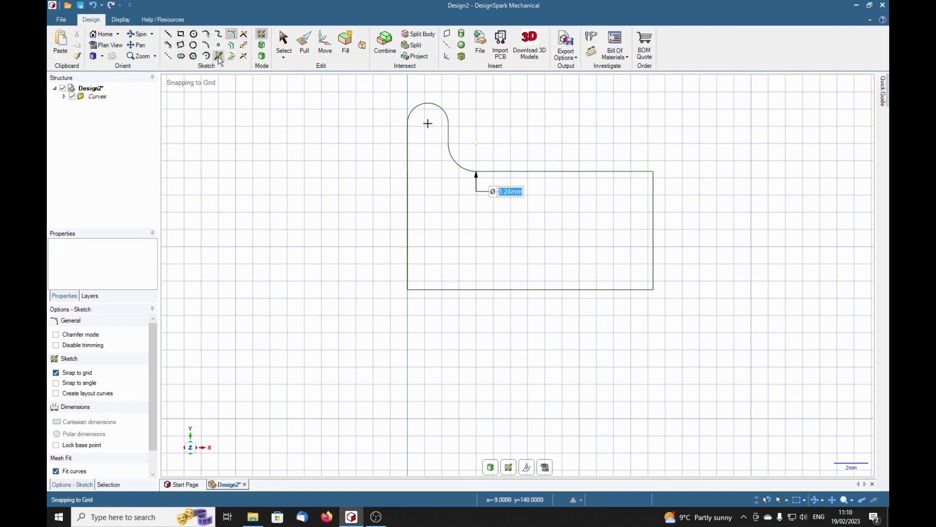
- Round the profile's upper-right corner with a 0.046in radius
{"action": "left_click", "coordinate": [232, 34]}
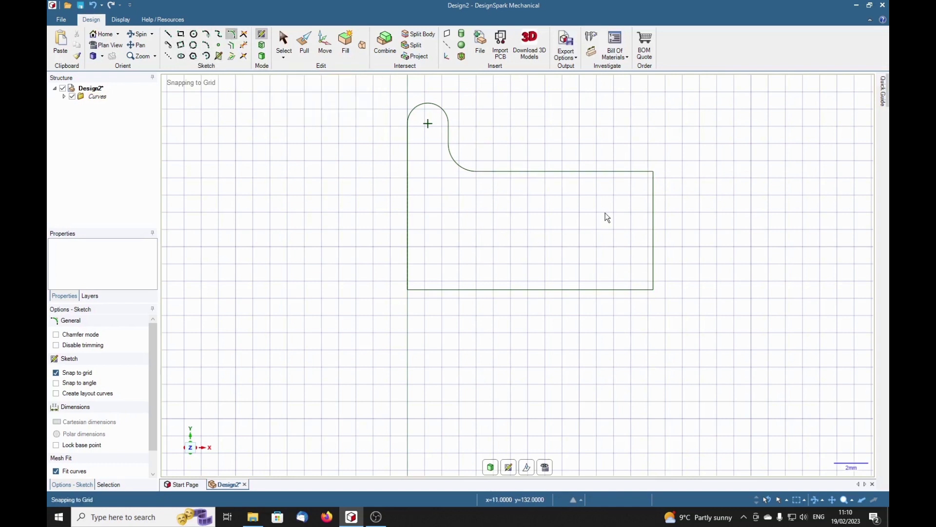
{"action": "left_click", "coordinate": [626, 172]}
{"action": "left_click", "coordinate": [654, 199]}
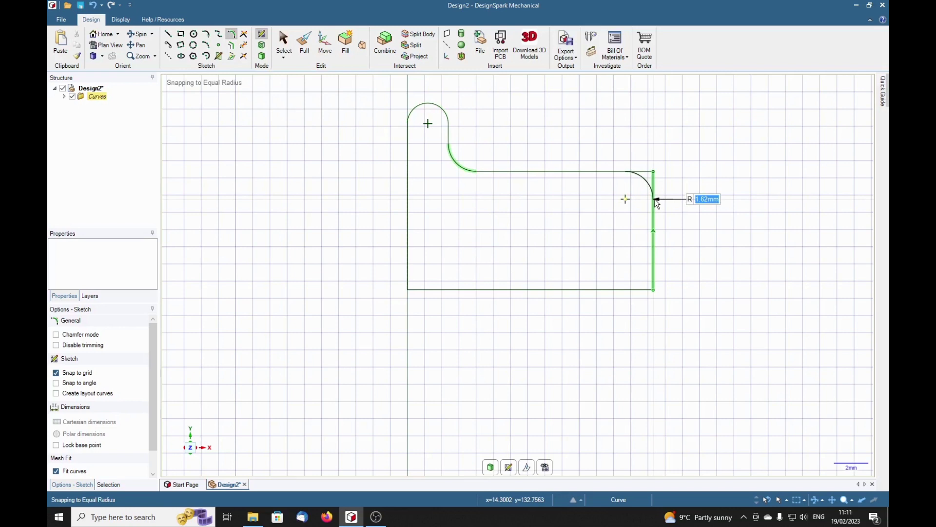
{"action": "type", "text": ".0"}
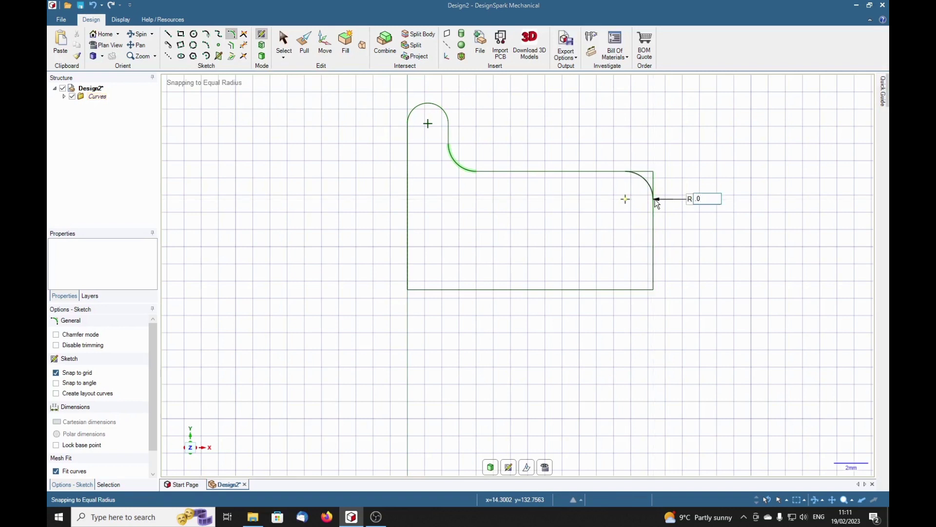
{"action": "type", "text": "46in"}
{"action": "key", "text": "Return"}
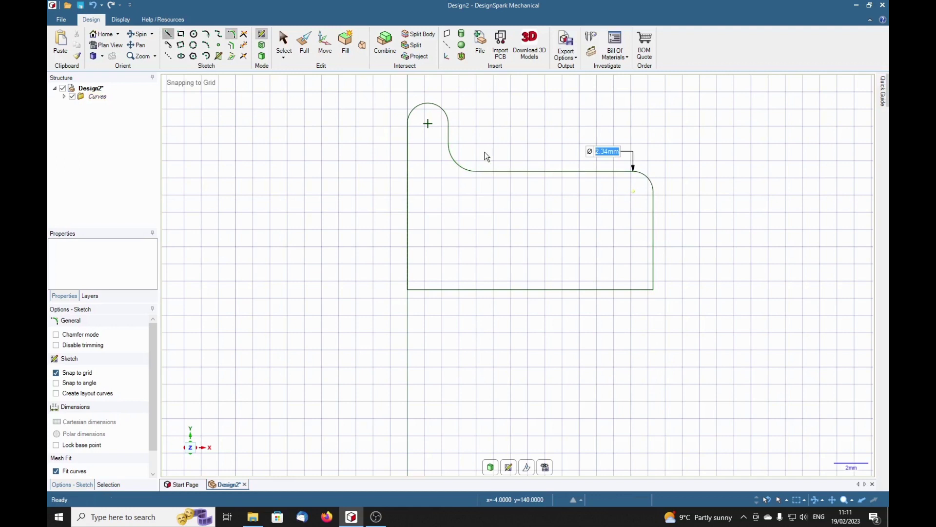
- Replace the upper-right corner arc with a straight diagonal line and trim the arc away
{"action": "left_click", "coordinate": [168, 35]}
{"action": "left_click", "coordinate": [633, 171]}
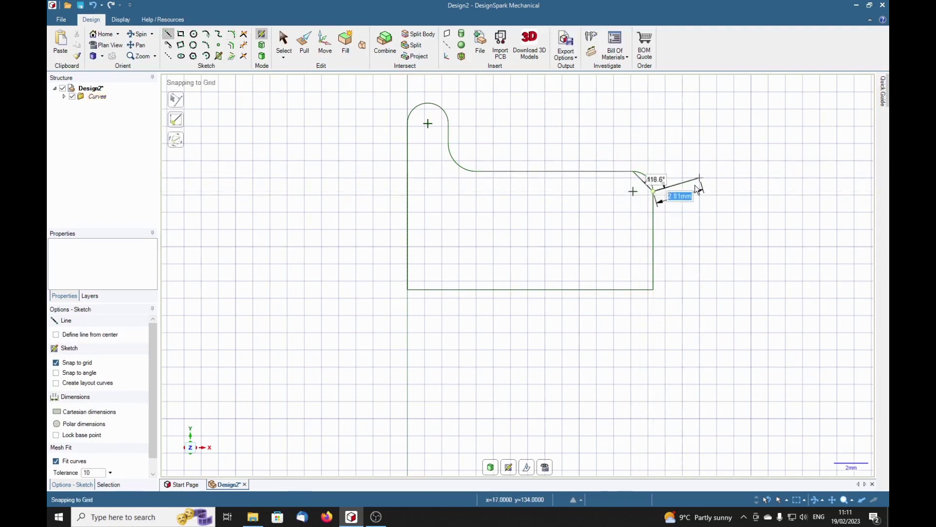
{"action": "key", "text": "t"}
{"action": "left_click", "coordinate": [652, 180]}
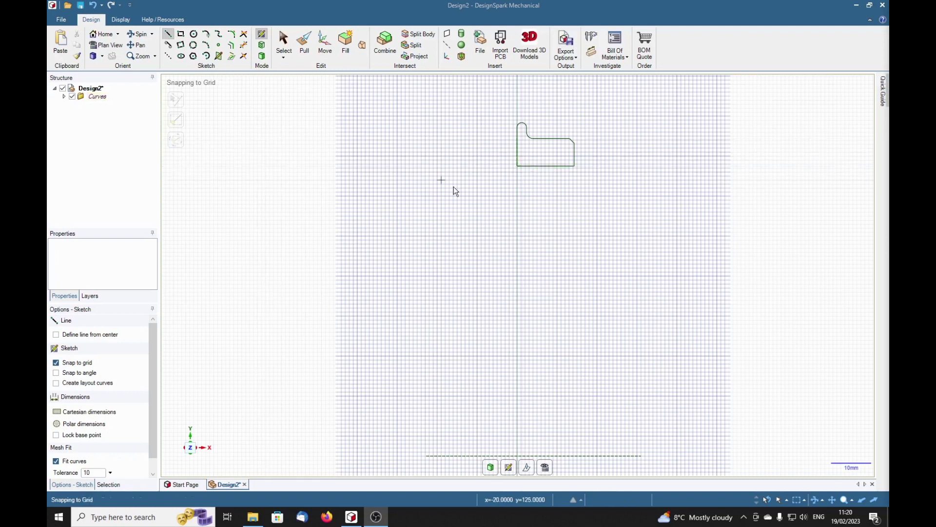
- Draw a 72.49mm vertical line from the profile's bottom-left endpoint down to the dashed line
{"action": "left_click", "coordinate": [518, 168]}
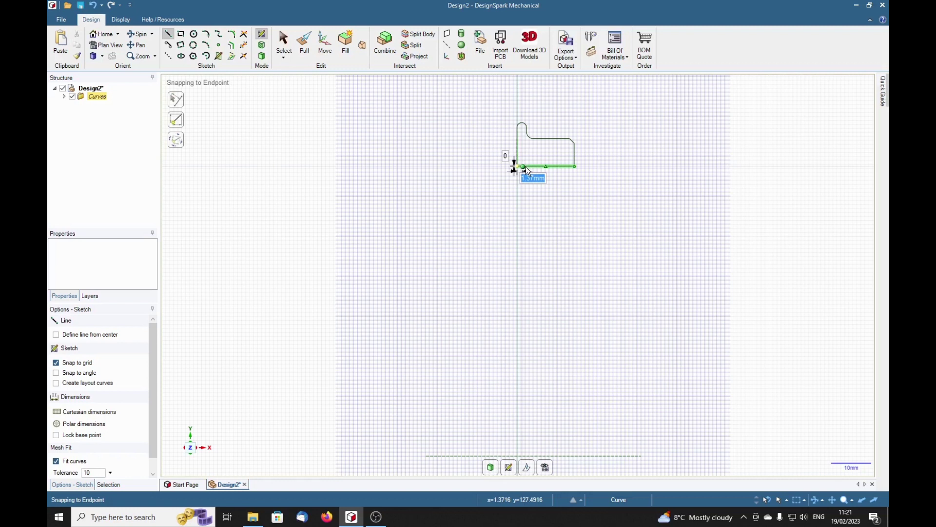
{"action": "key", "text": "BackSpace"}
{"action": "left_click", "coordinate": [523, 166]}
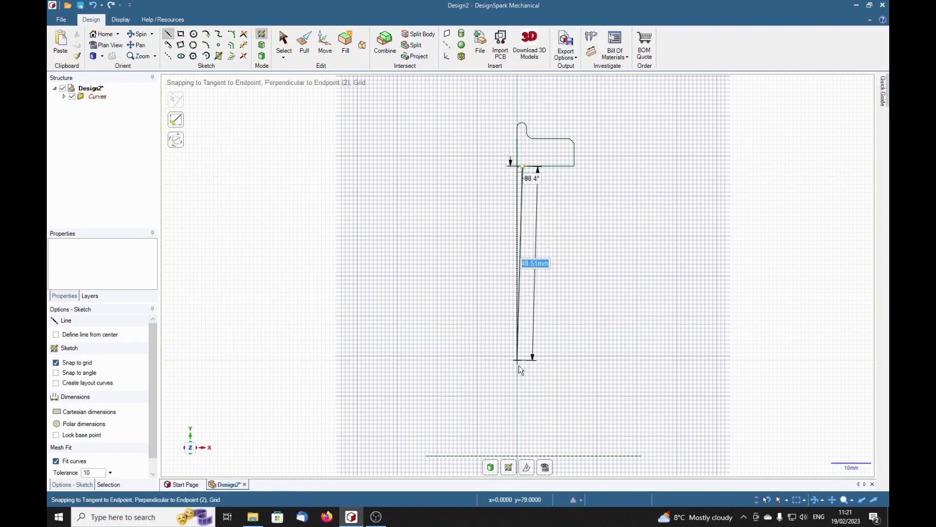
{"action": "left_click", "coordinate": [523, 454]}
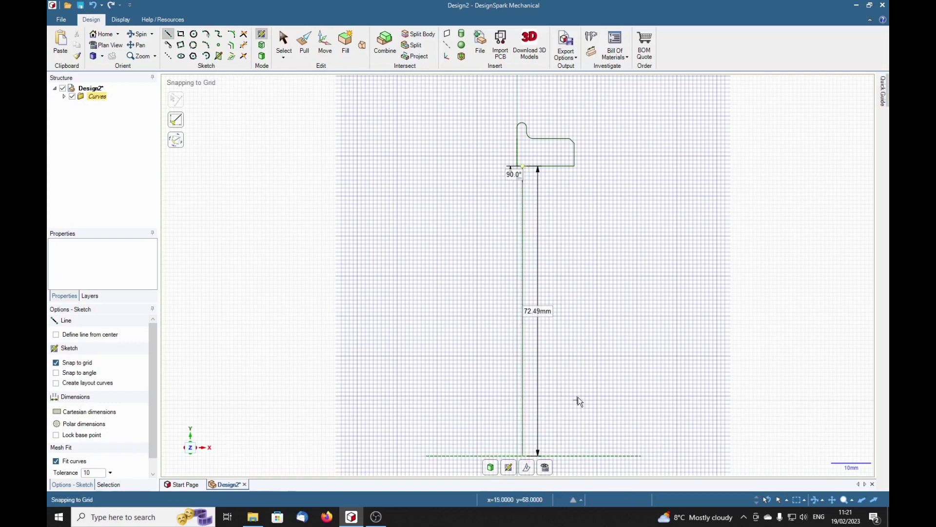
- Draw a 0.375 line along the profile bottom and a slanted spoke side down to the dashed line
{"action": "left_click", "coordinate": [523, 167]}
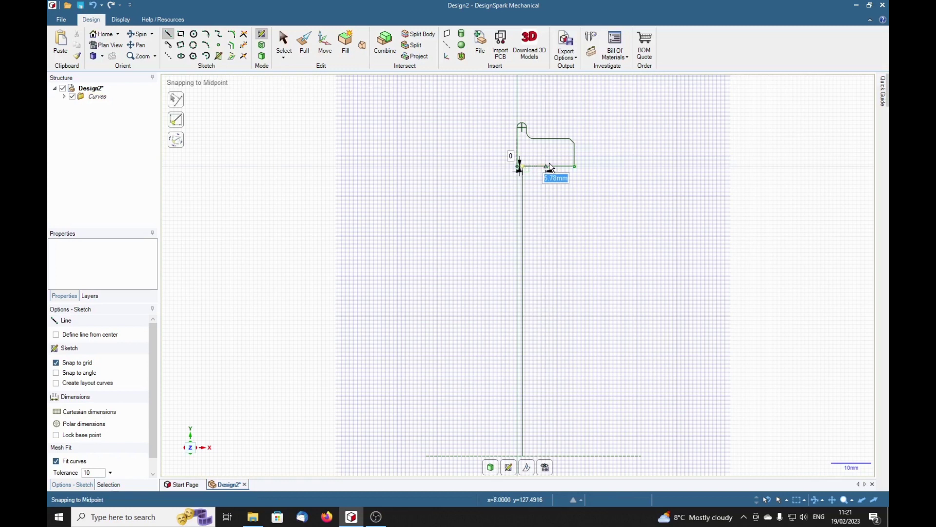
{"action": "key", "text": "BackSpace"}
{"action": "type", "text": ".37"}
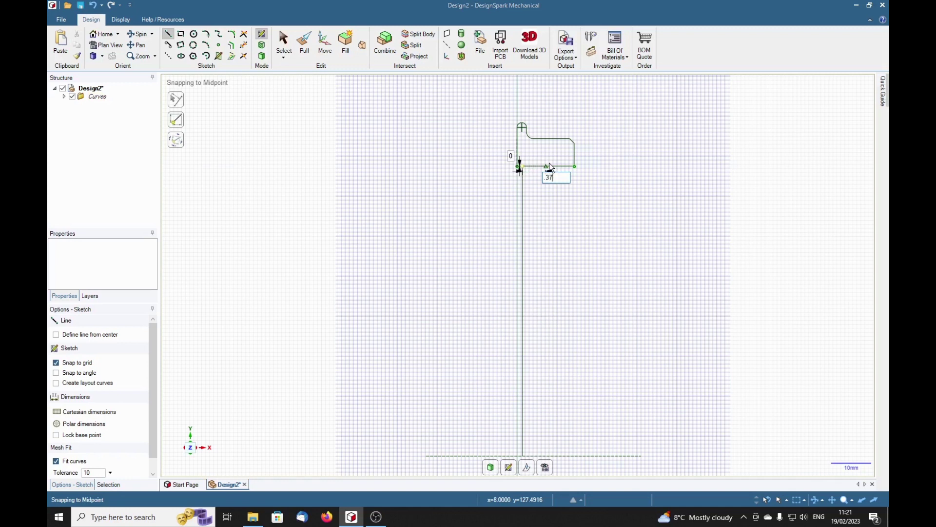
{"action": "type", "text": "5in"}
{"action": "key", "text": "Return"}
{"action": "left_click", "coordinate": [560, 166]}
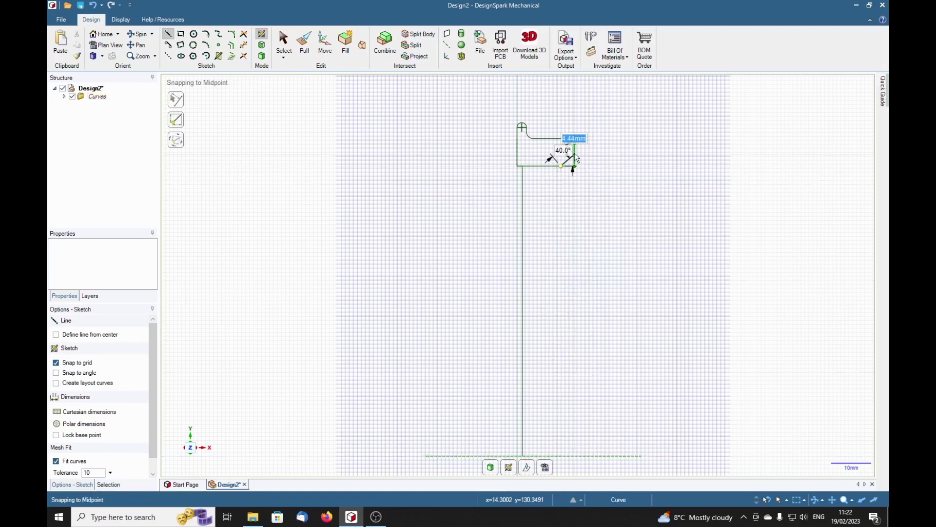
{"action": "left_click", "coordinate": [577, 456]}
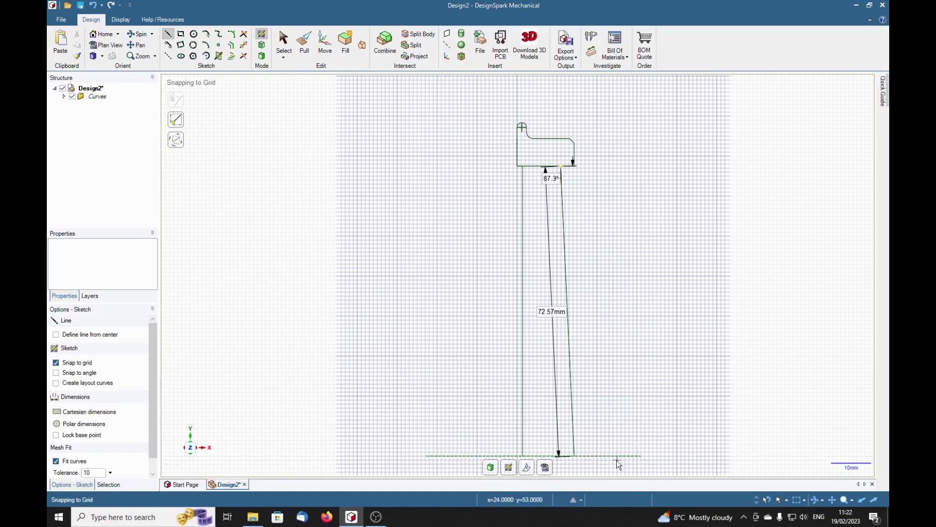
- Trim the excess segments, close the spoke bottom with a line, and remove the top segment between sides
{"action": "key", "text": "t"}
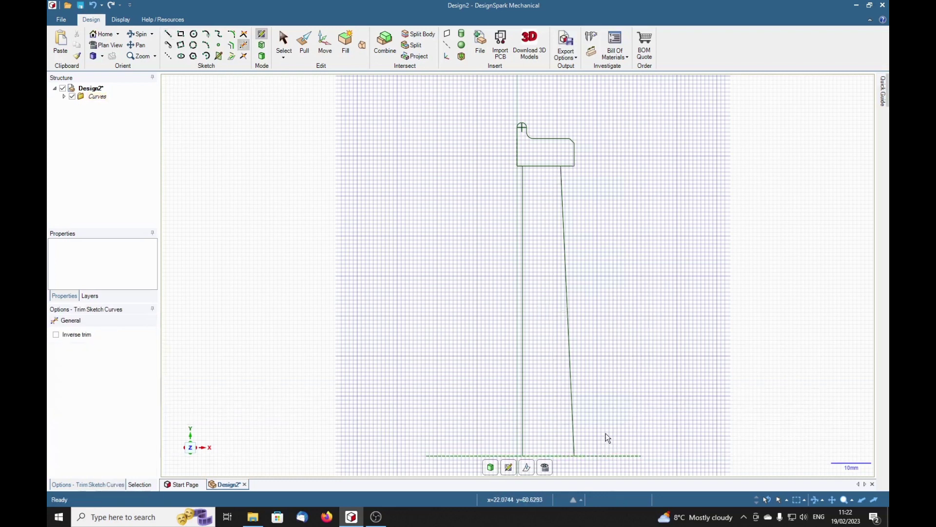
{"action": "left_click", "coordinate": [567, 457]}
{"action": "left_click", "coordinate": [475, 456]}
{"action": "left_click", "coordinate": [168, 34]}
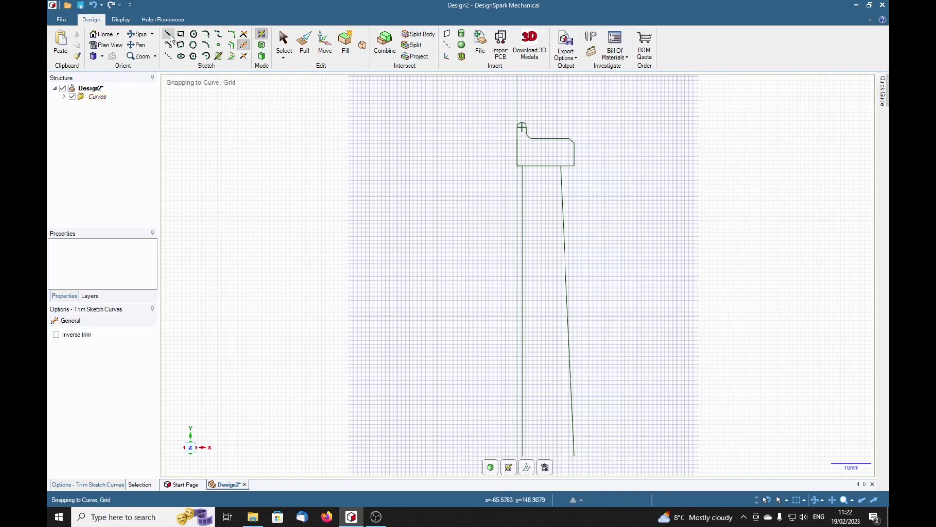
{"action": "left_click", "coordinate": [523, 456]}
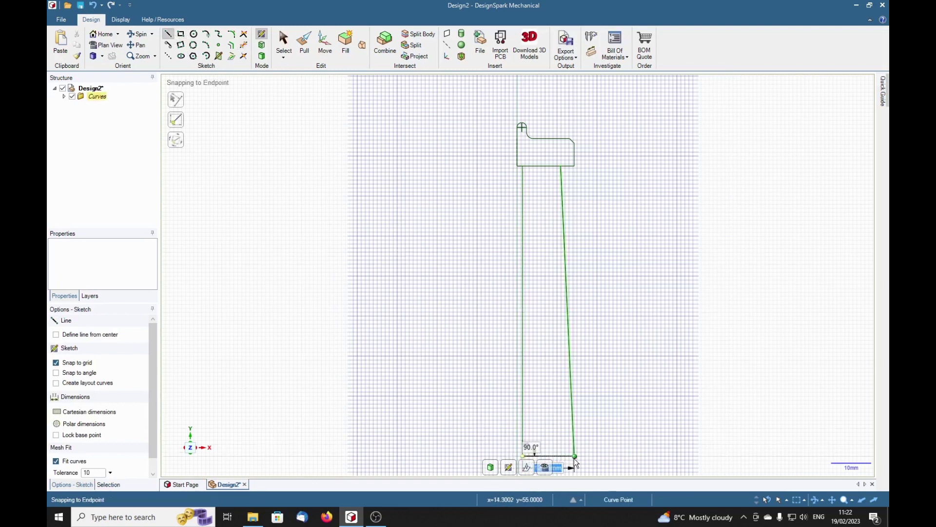
{"action": "left_click", "coordinate": [574, 457]}
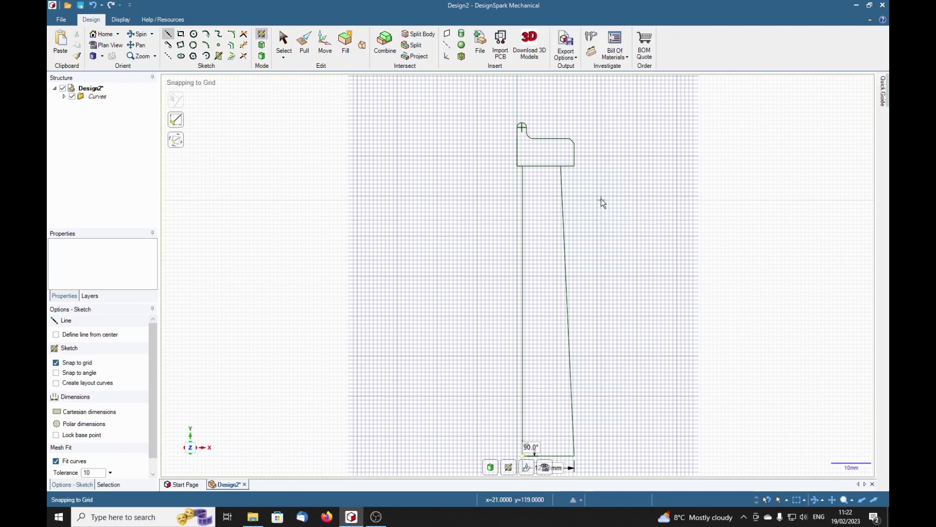
{"action": "key", "text": "t"}
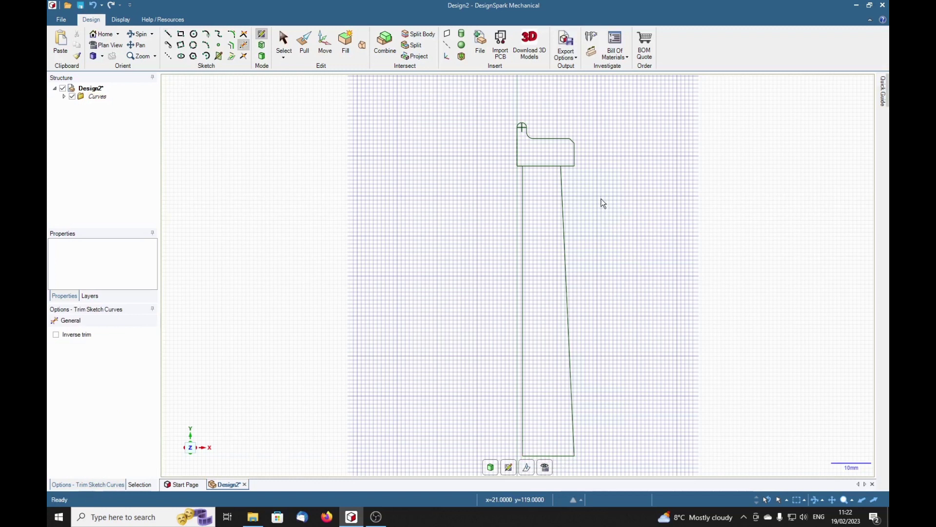
{"action": "left_click", "coordinate": [544, 167]}
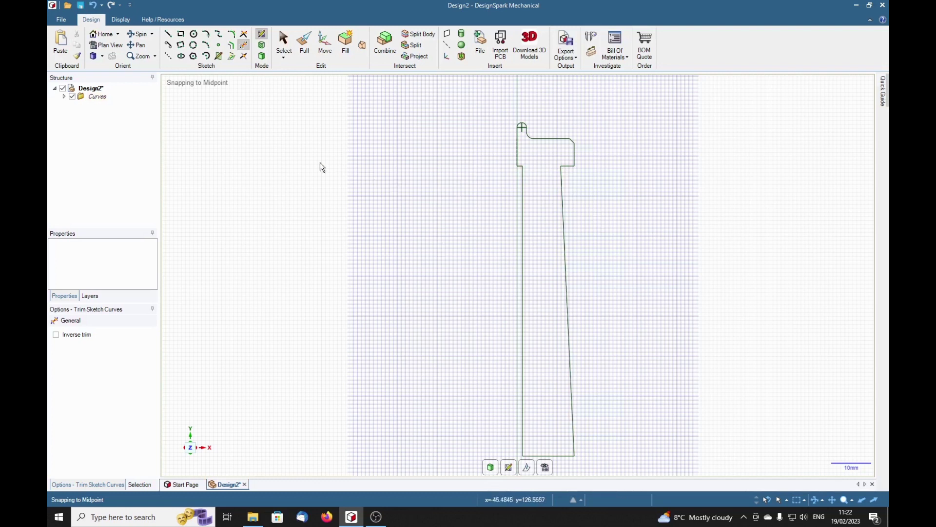
- Fillet the left spoke-to-rim corner at R 1.37mm and trim the leftover edge
{"action": "left_click", "coordinate": [232, 35]}
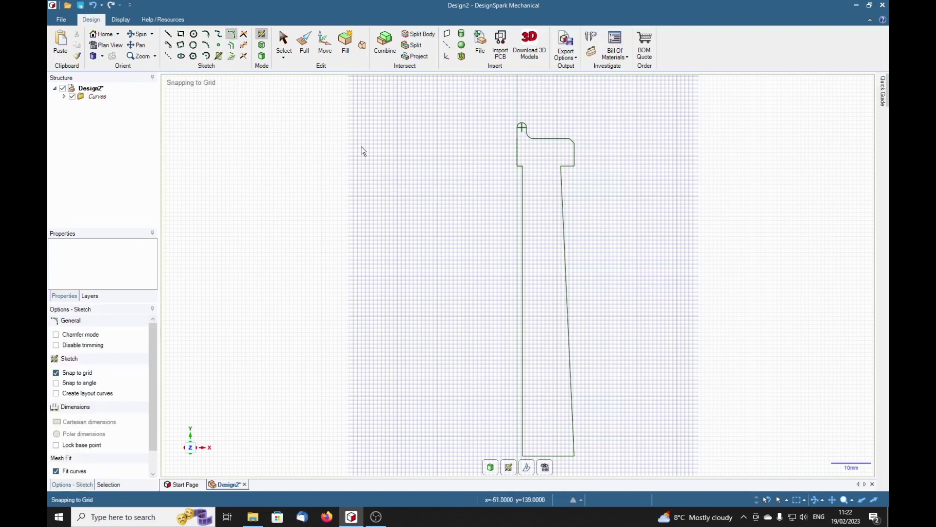
{"action": "left_click", "coordinate": [522, 171]}
{"action": "scroll", "coordinate": [522, 168], "scroll_direction": "up", "scroll_amount": 5}
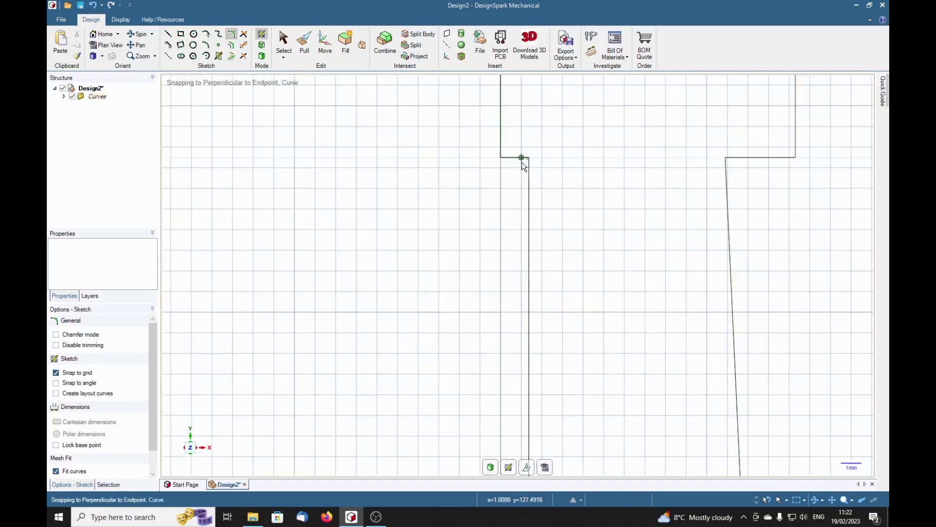
{"action": "scroll", "coordinate": [522, 163], "scroll_direction": "up", "scroll_amount": 1}
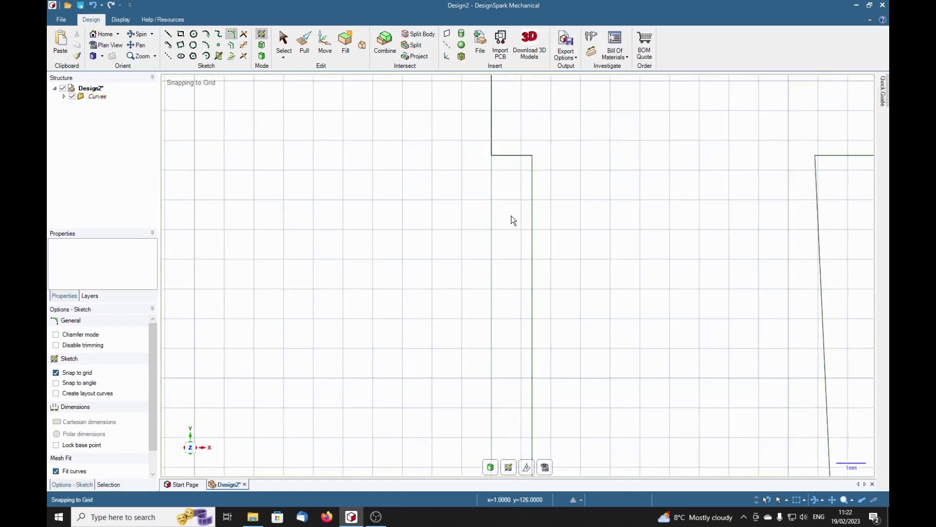
{"action": "left_click", "coordinate": [520, 155]}
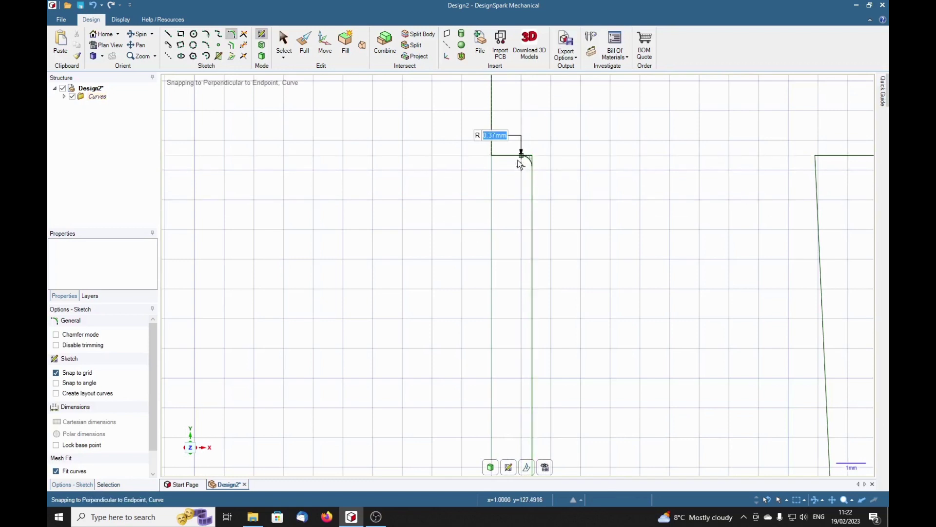
{"action": "left_click", "coordinate": [493, 157]}
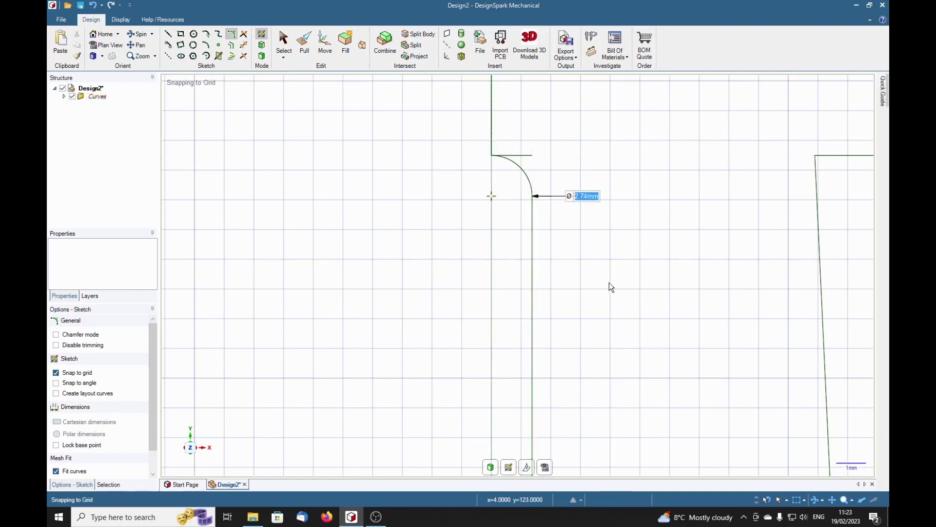
{"action": "key", "text": "t"}
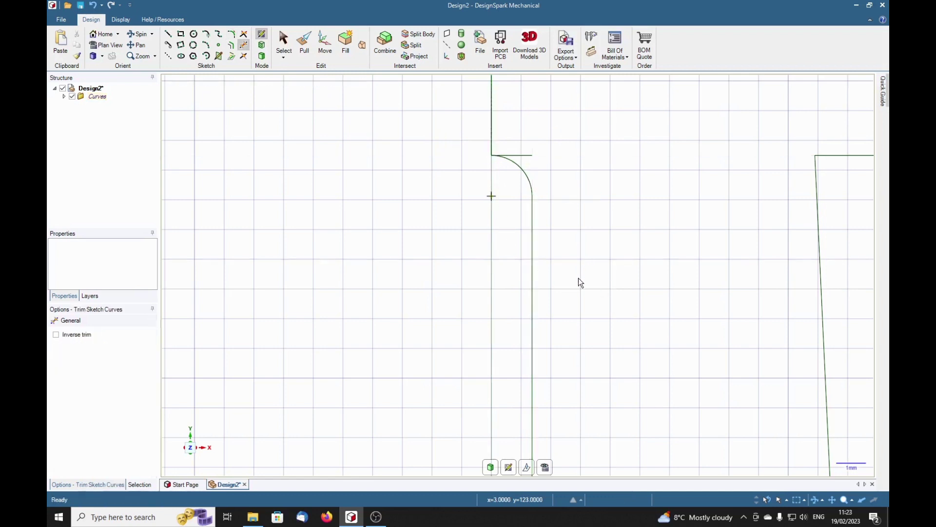
{"action": "left_click", "coordinate": [529, 155]}
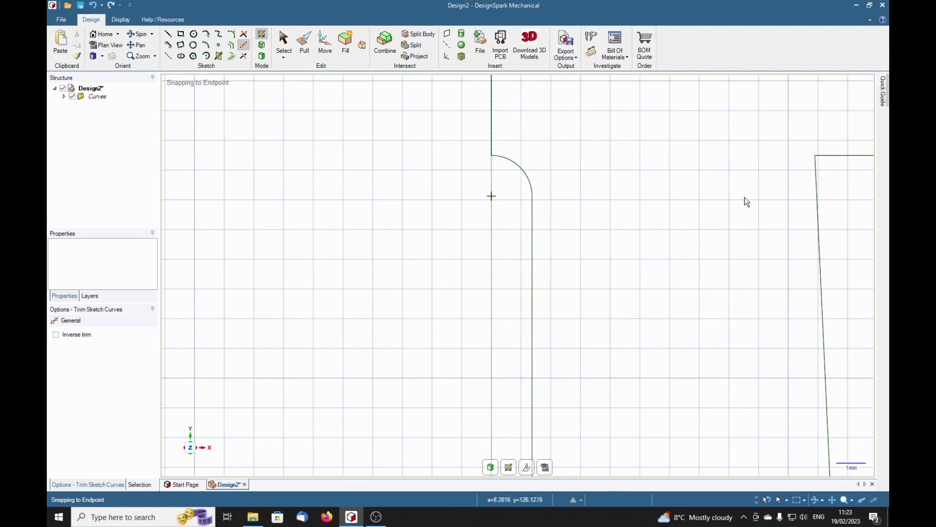
- Fillet the right spoke-to-rim corner with a 1.6mm radius
{"action": "middle_click_drag", "start_coordinate": [746, 200], "coordinate": [528, 212], "text": "shift"}
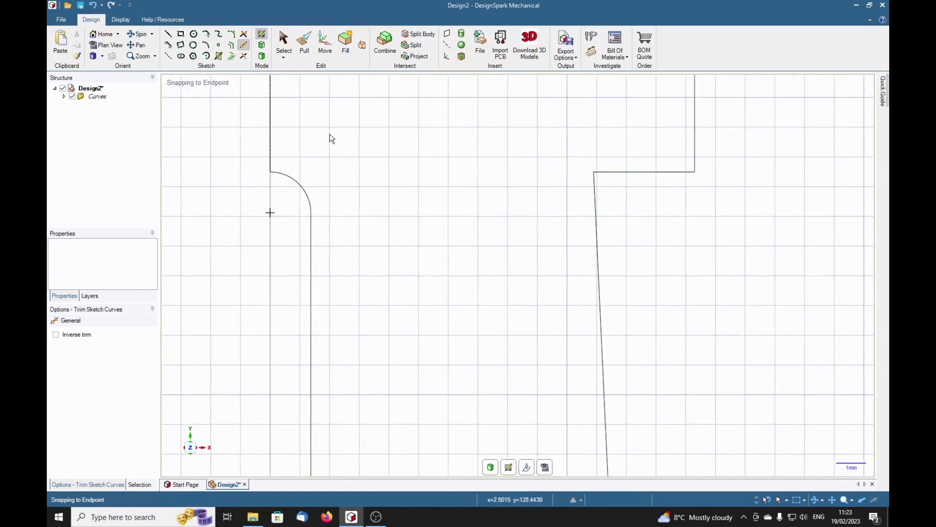
{"action": "left_click", "coordinate": [233, 34]}
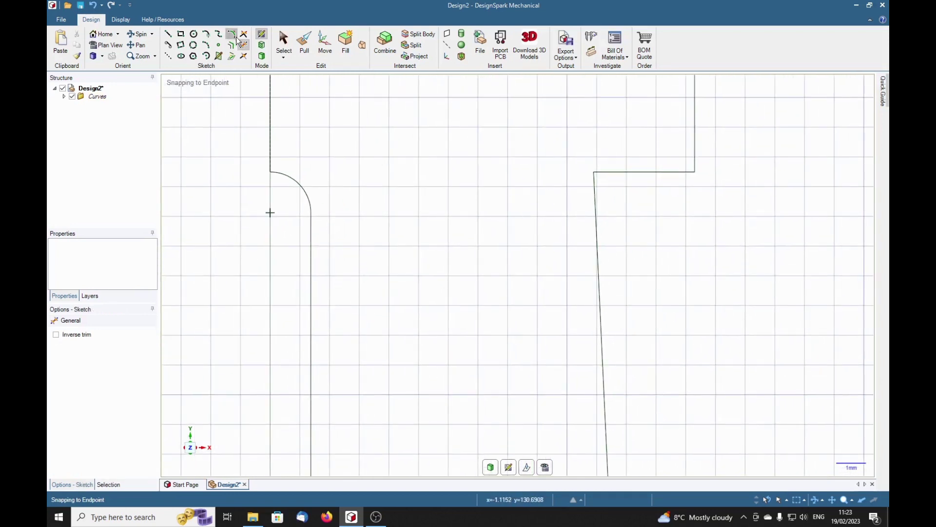
{"action": "left_click", "coordinate": [598, 218]}
{"action": "left_click", "coordinate": [644, 170]}
{"action": "type", "text": "1"}
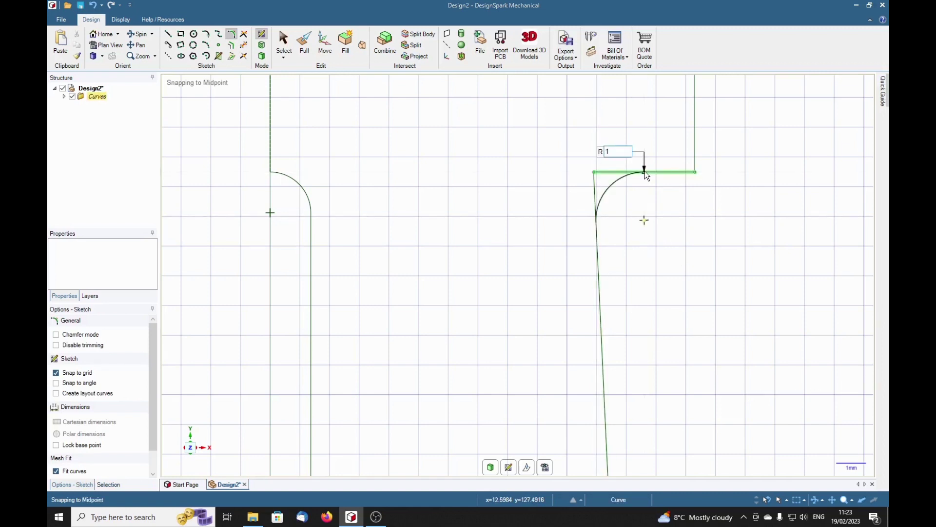
{"action": "type", "text": ".6"}
{"action": "key", "text": "Return"}
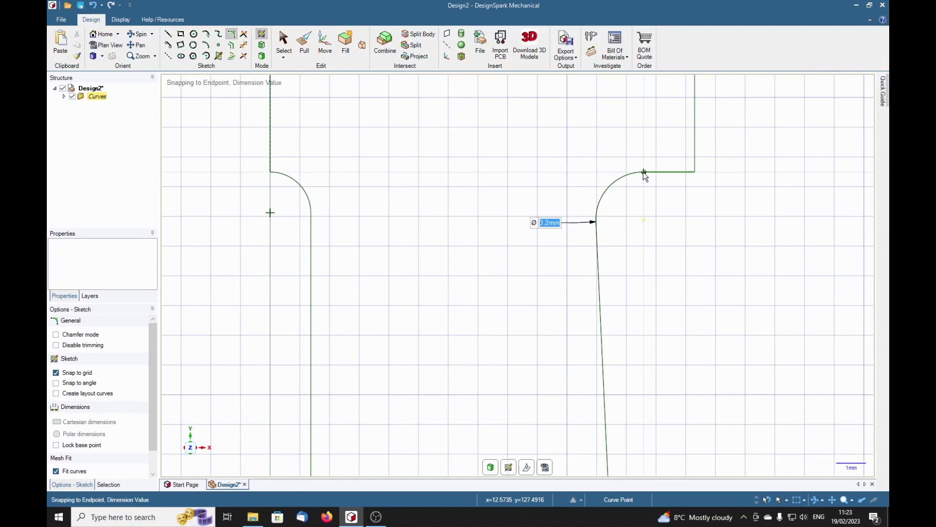
{"action": "scroll", "coordinate": [651, 279], "scroll_direction": "down", "scroll_amount": 5}
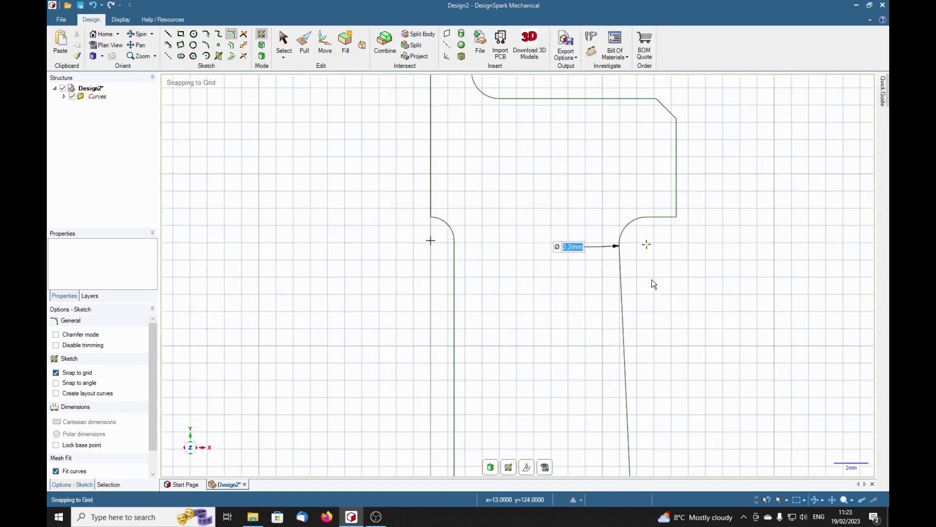
{"action": "scroll", "coordinate": [652, 279], "scroll_direction": "down", "scroll_amount": 4}
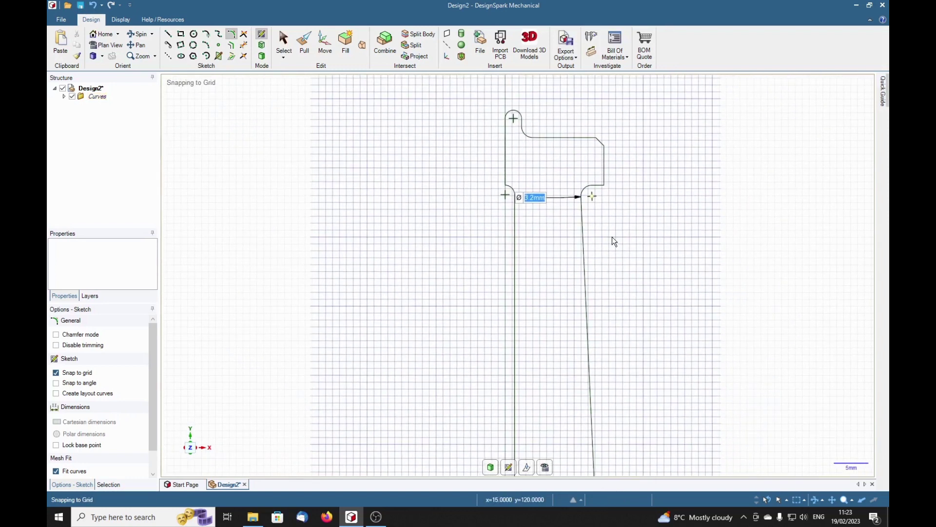
{"action": "scroll", "coordinate": [612, 235], "scroll_direction": "down", "scroll_amount": 2}
{"action": "middle_click_drag", "start_coordinate": [613, 249], "coordinate": [546, 197], "text": "shift"}
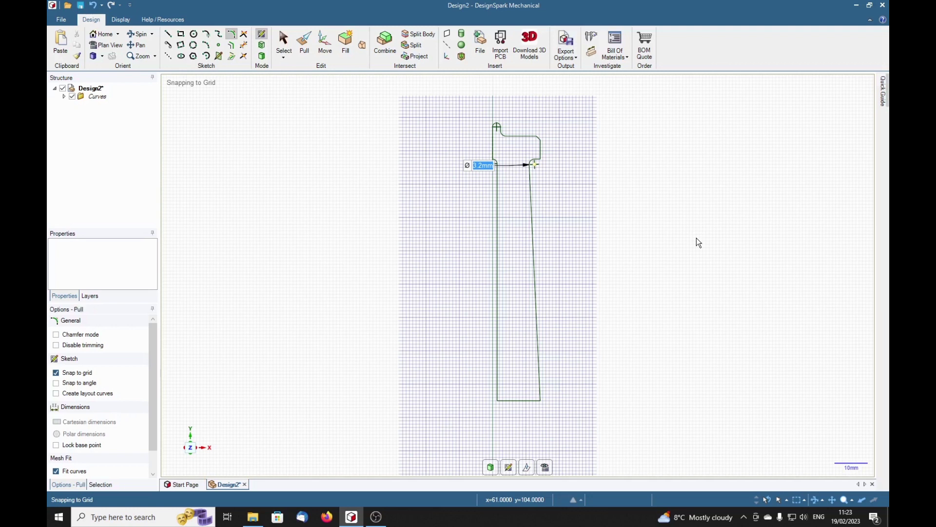
- Revolve the rim cross-section face a full 360° about its bottom edge into a solid
{"action": "key", "text": "d"}
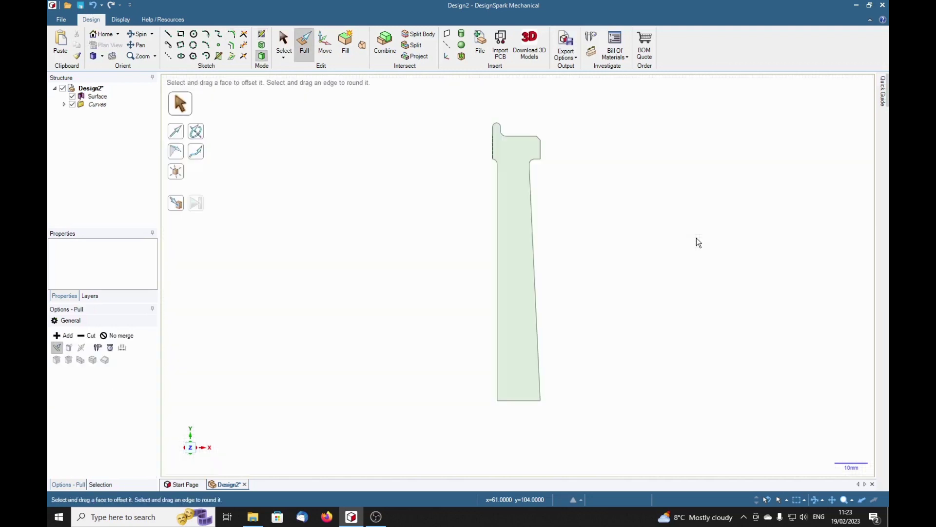
{"action": "left_click", "coordinate": [525, 261]}
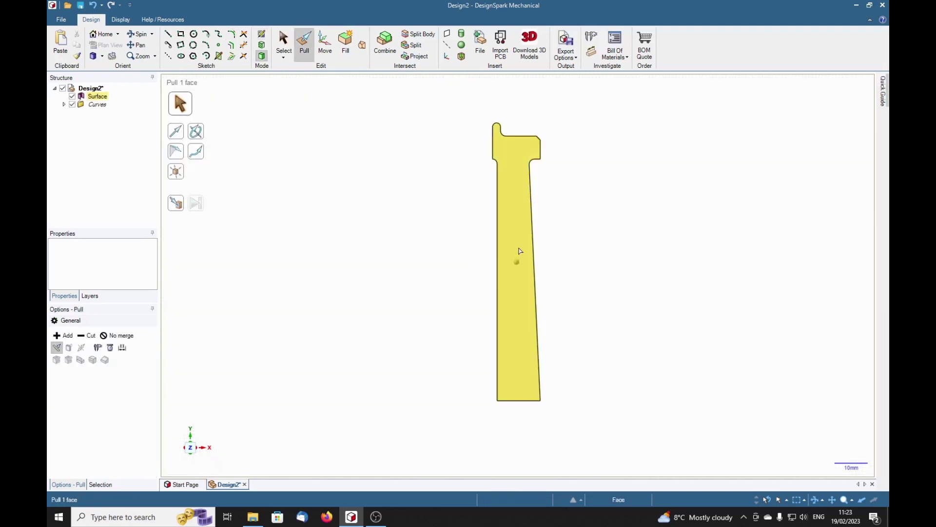
{"action": "left_click", "coordinate": [519, 251]}
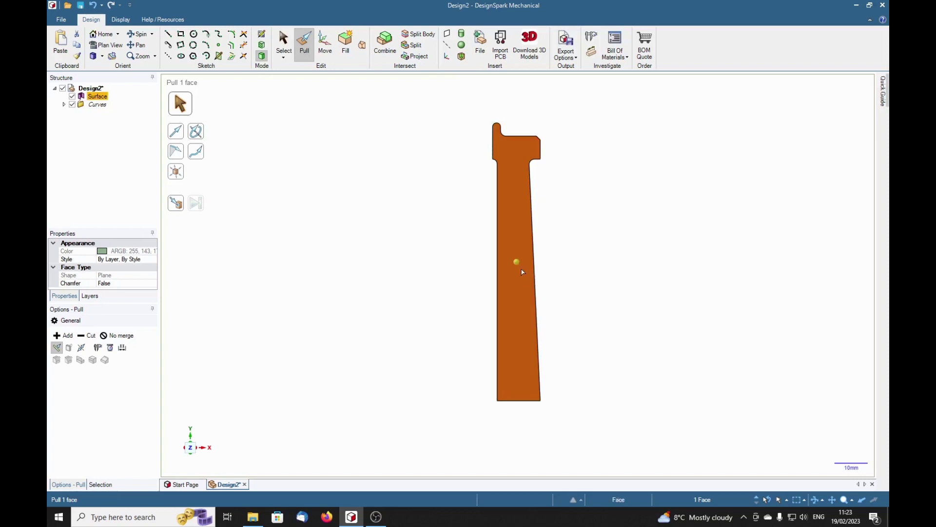
{"action": "middle_click_drag", "start_coordinate": [700, 318], "coordinate": [654, 317]}
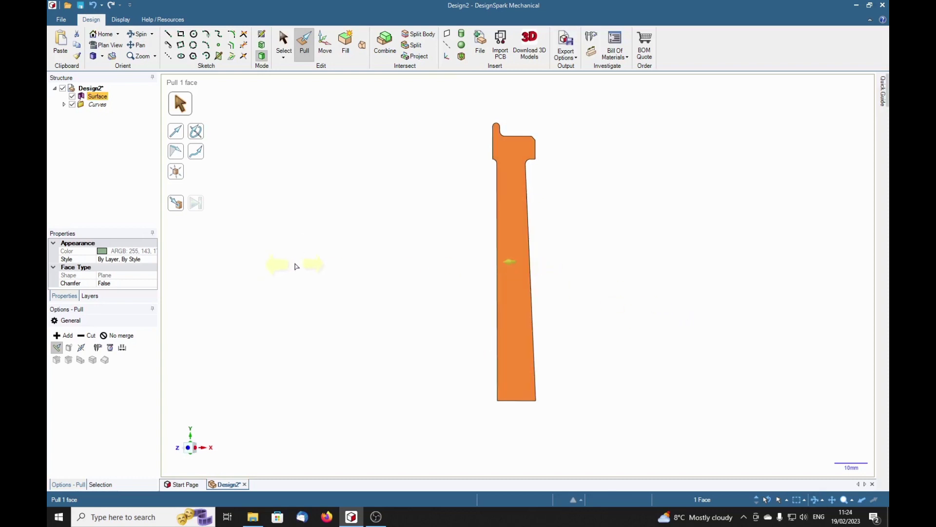
{"action": "left_click", "coordinate": [202, 135]}
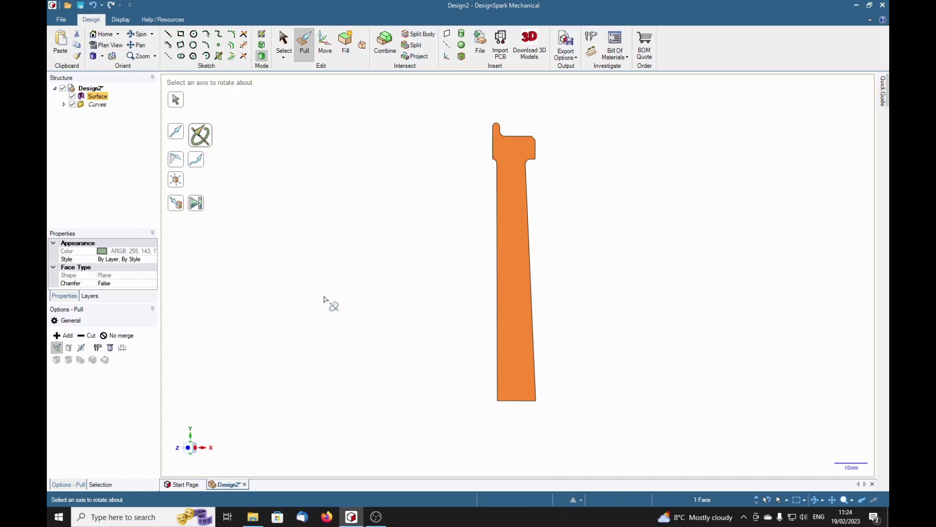
{"action": "left_click", "coordinate": [518, 401]}
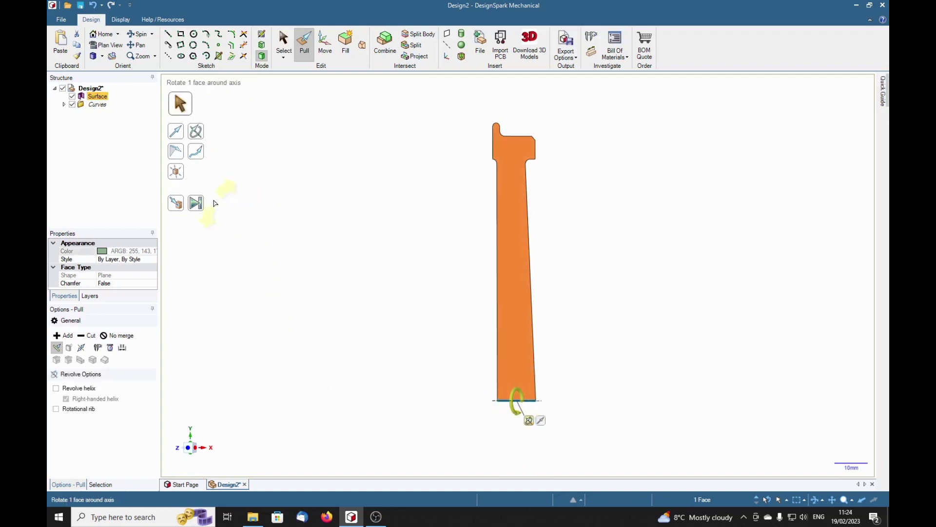
{"action": "left_click", "coordinate": [196, 205]}
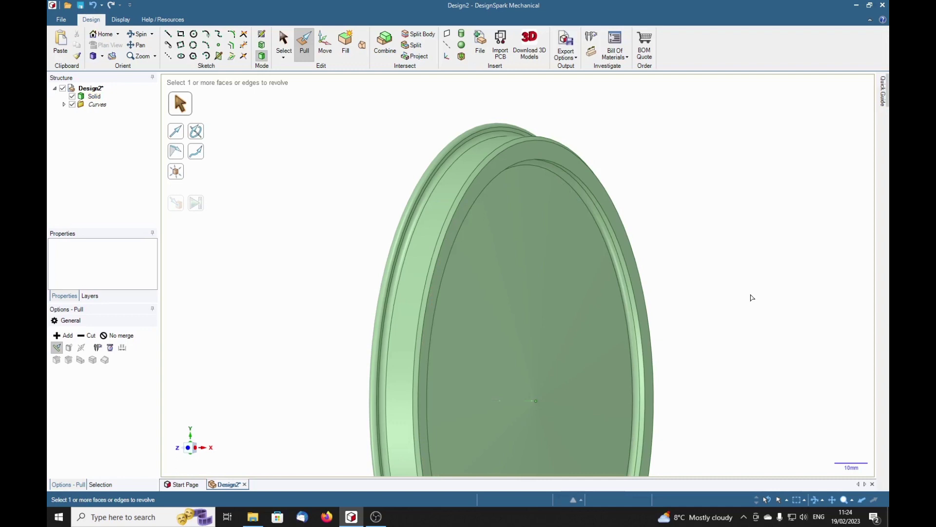
- Orbit around the wheel, select its inner circular disc face, and view it in plan
{"action": "scroll", "coordinate": [751, 297], "scroll_direction": "down", "scroll_amount": 3}
{"action": "middle_click_drag", "start_coordinate": [751, 298], "coordinate": [695, 244], "text": "shift"}
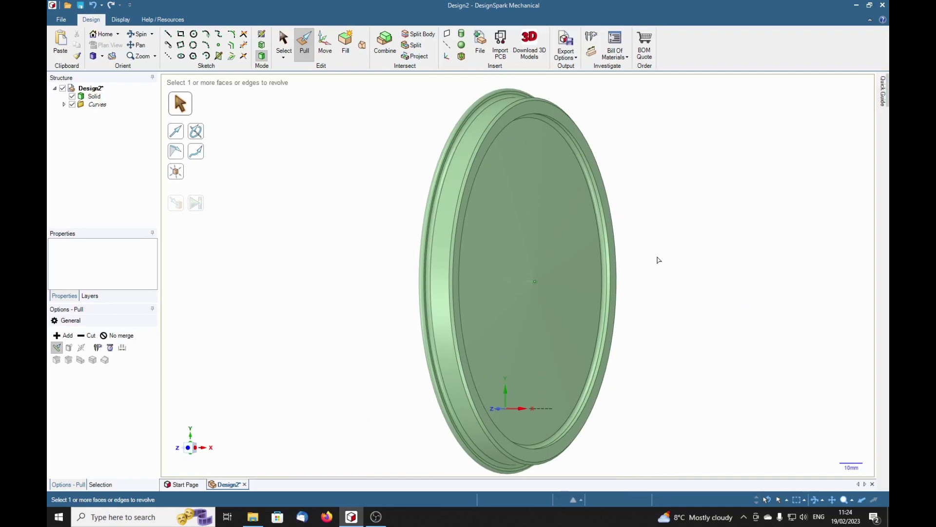
{"action": "middle_click_drag", "start_coordinate": [653, 265], "coordinate": [700, 286]}
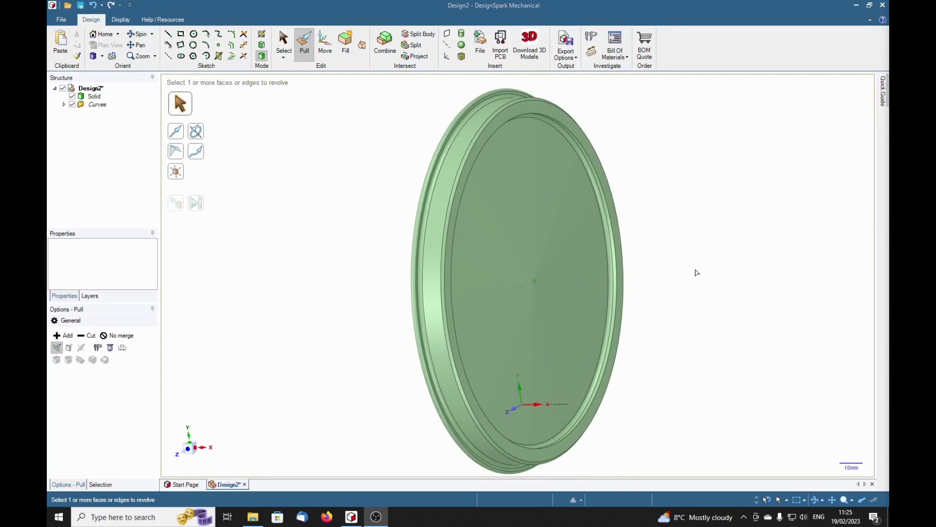
{"action": "middle_click_drag", "start_coordinate": [685, 285], "coordinate": [769, 293]}
{"action": "middle_click_drag", "start_coordinate": [629, 271], "coordinate": [767, 282]}
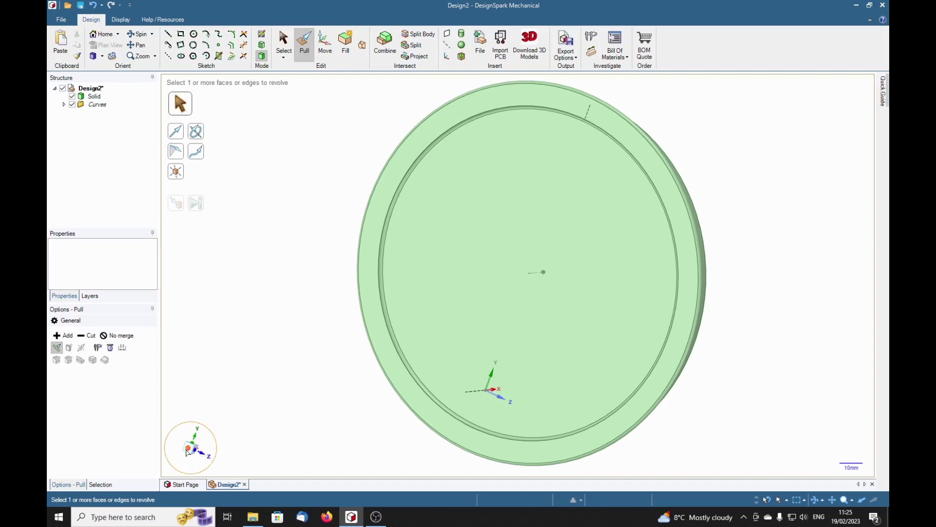
{"action": "left_click", "coordinate": [405, 339]}
{"action": "left_click", "coordinate": [485, 336]}
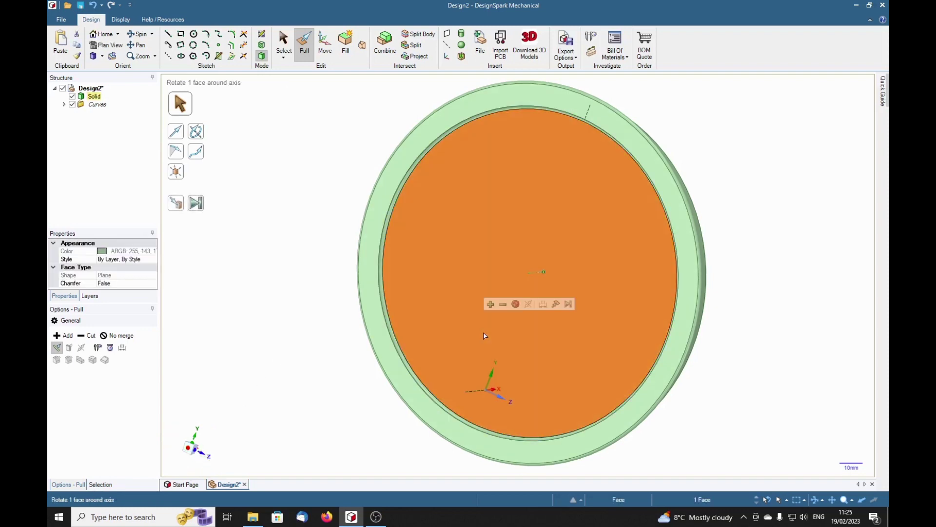
{"action": "left_click", "coordinate": [284, 44]}
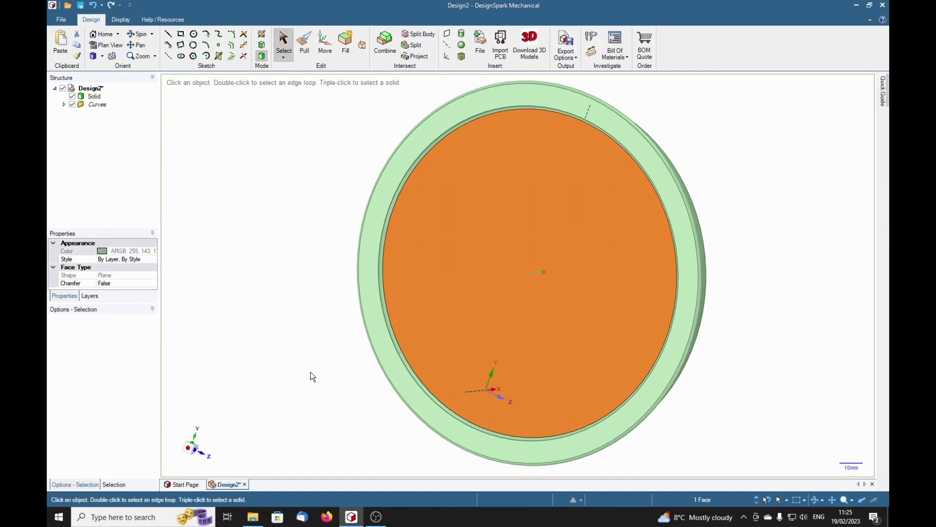
{"action": "key", "text": "v"}
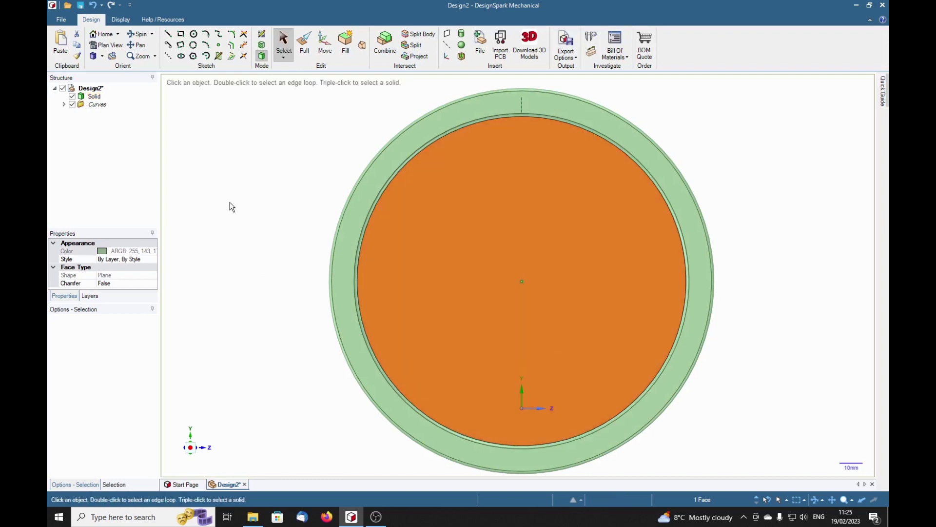
- Sketch a 95mm horizontal construction line running left from the wheel face's centre
{"action": "left_click", "coordinate": [168, 57]}
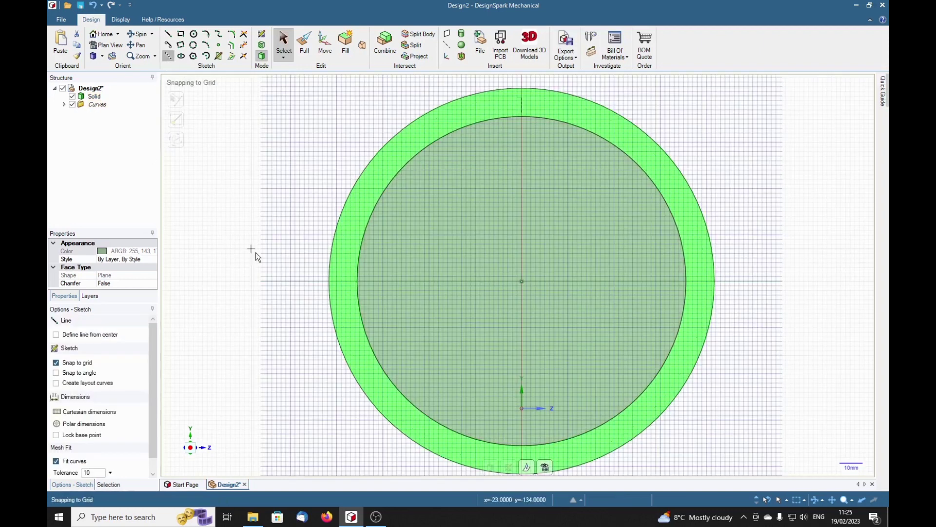
{"action": "left_click", "coordinate": [522, 281]}
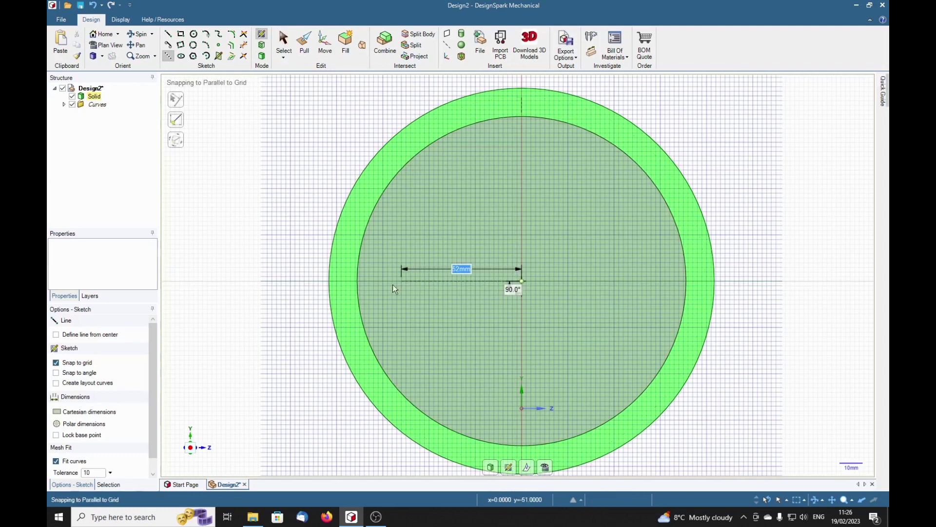
{"action": "left_click", "coordinate": [302, 283]}
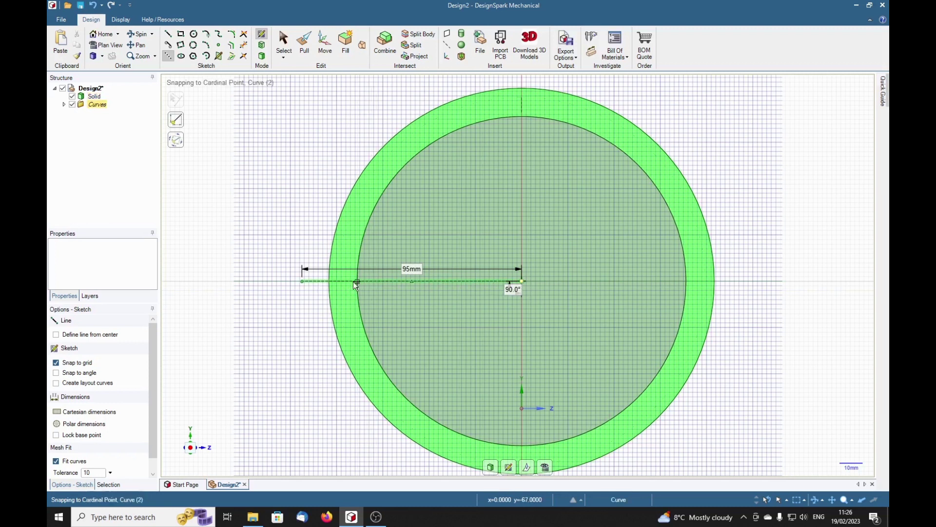
{"action": "left_click", "coordinate": [523, 280]}
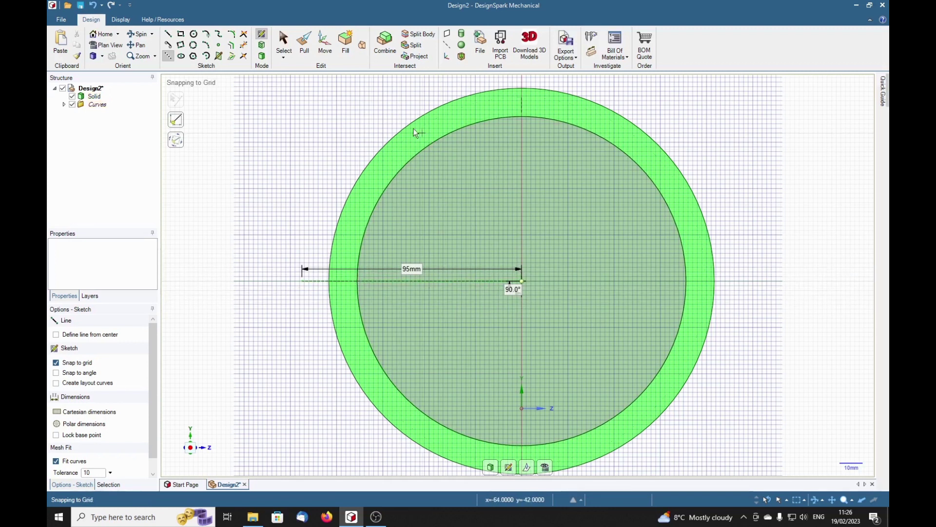
- Draw a 0.2 in circle where the construction line meets the rim's inner edge
{"action": "left_click", "coordinate": [195, 34]}
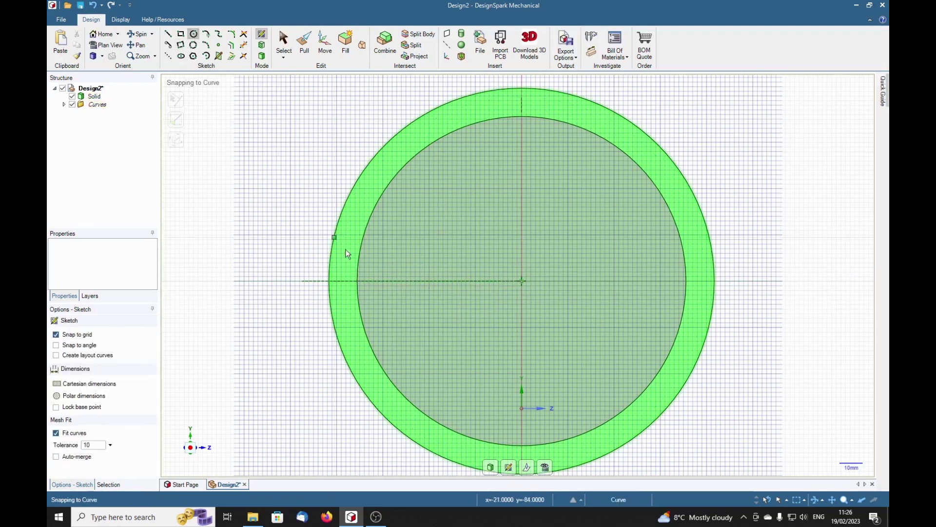
{"action": "left_click", "coordinate": [358, 280]}
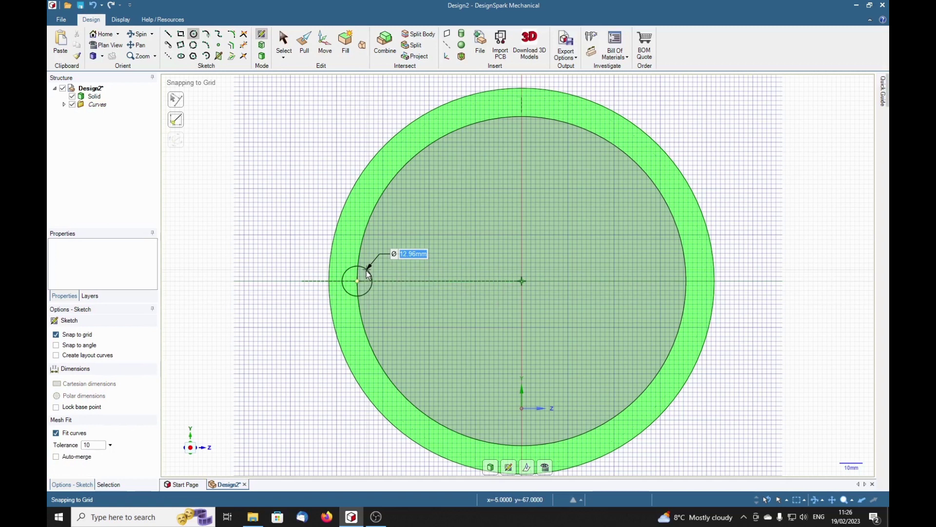
{"action": "type", "text": ".2in"}
{"action": "key", "text": "Return"}
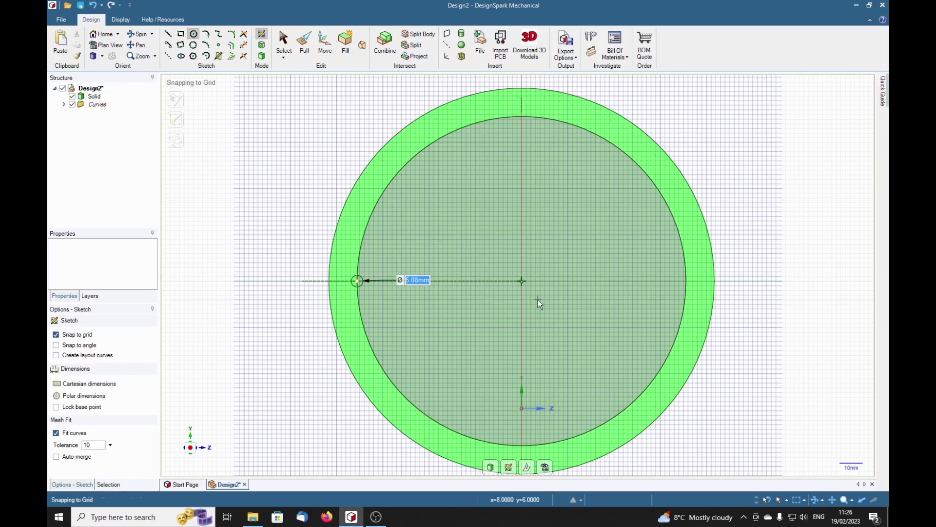
- Draw a 2.74 diameter circle at the wheel centre
{"action": "left_click", "coordinate": [522, 281]}
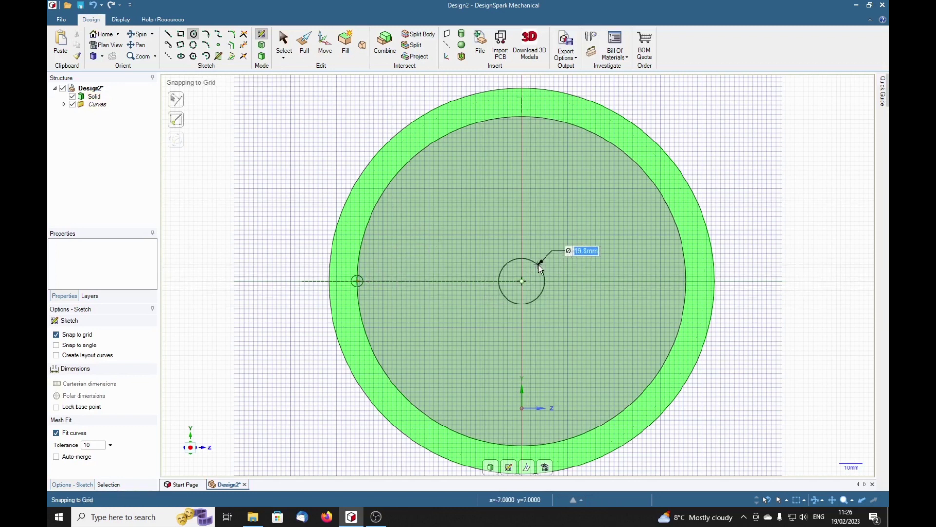
{"action": "key", "text": "BackSpace"}
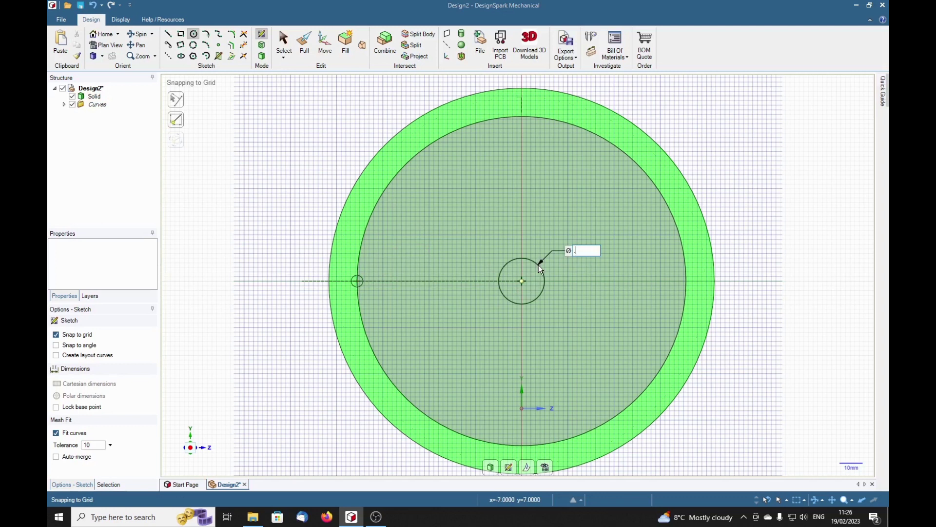
{"action": "type", "text": "2"}
{"action": "type", "text": ".74"}
{"action": "key", "text": "Return"}
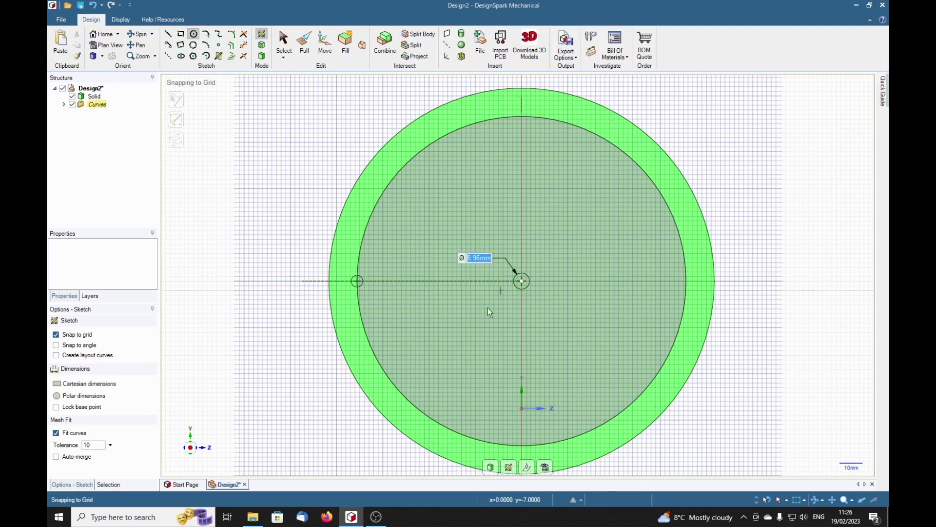
{"action": "scroll", "coordinate": [438, 309], "scroll_direction": "up", "scroll_amount": 3}
{"action": "scroll", "coordinate": [504, 308], "scroll_direction": "up", "scroll_amount": 2}
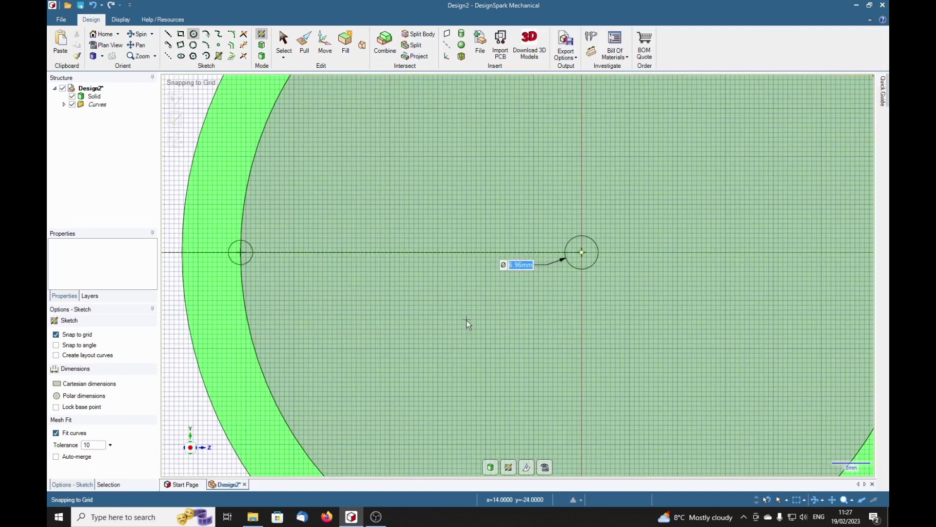
- Draw a tangent line across the tops of both small circles, then begin the lower one
{"action": "left_click", "coordinate": [169, 46]}
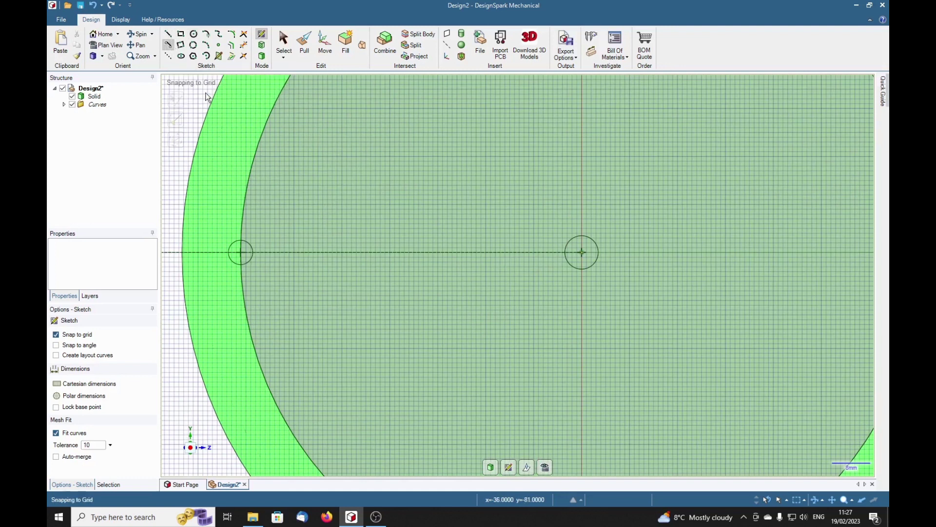
{"action": "left_click", "coordinate": [244, 240]}
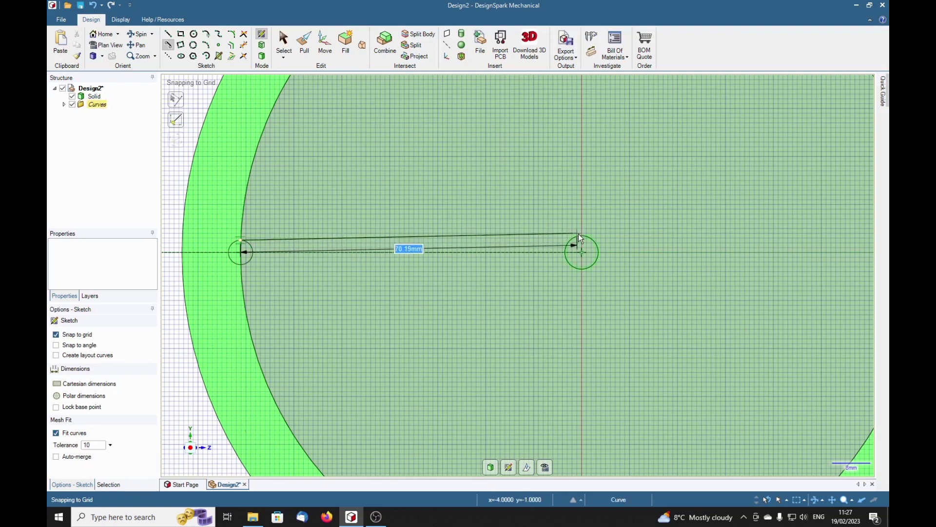
{"action": "left_click", "coordinate": [582, 236]}
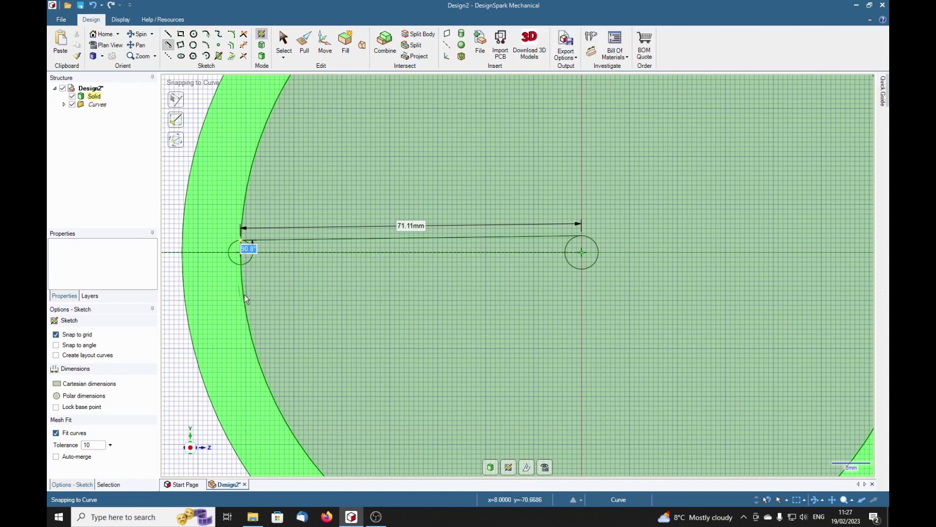
{"action": "left_click", "coordinate": [246, 263]}
- Finish the lower tangent line and trim away both circles' inner arcs and the construction line pieces
{"action": "left_click", "coordinate": [574, 269]}
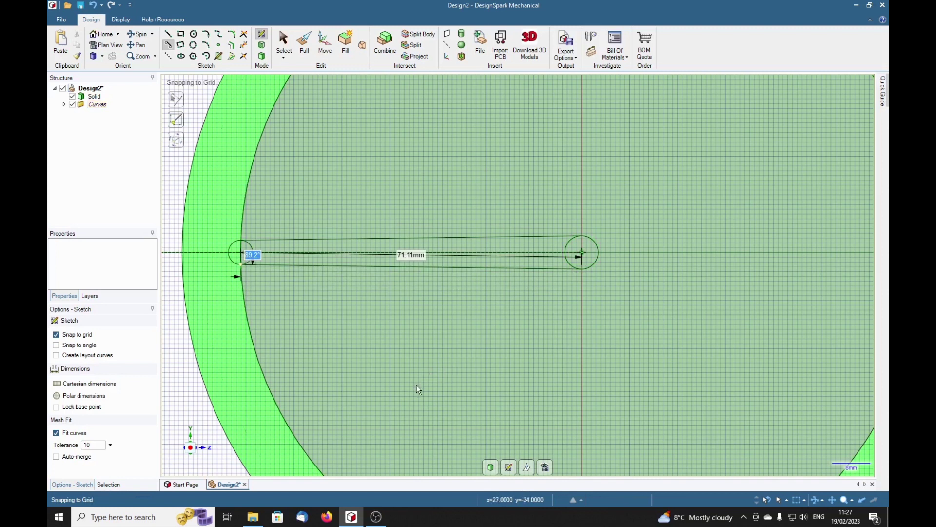
{"action": "key", "text": "t"}
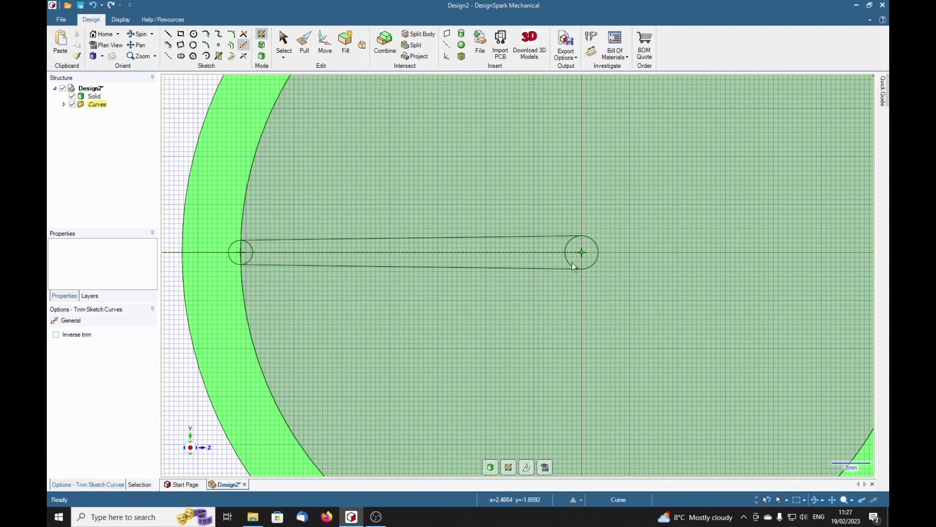
{"action": "left_click", "coordinate": [568, 245]}
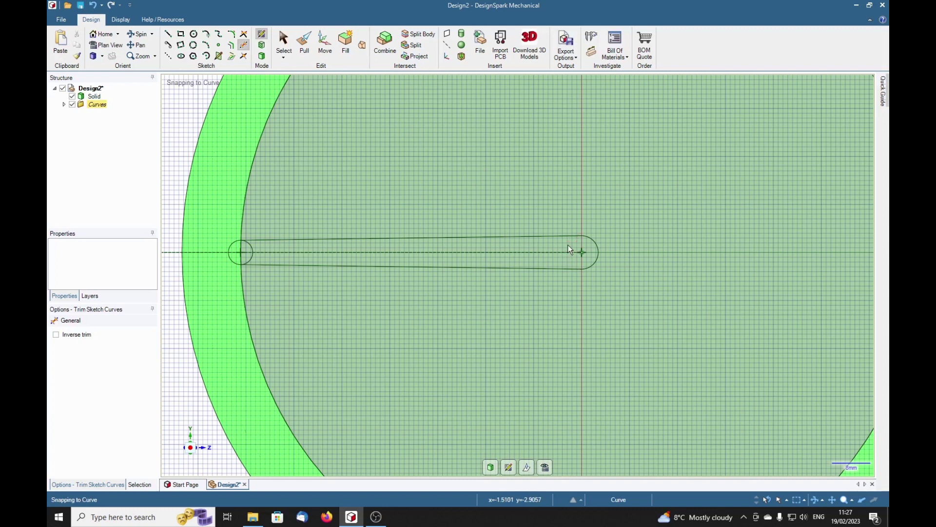
{"action": "left_click", "coordinate": [250, 250]}
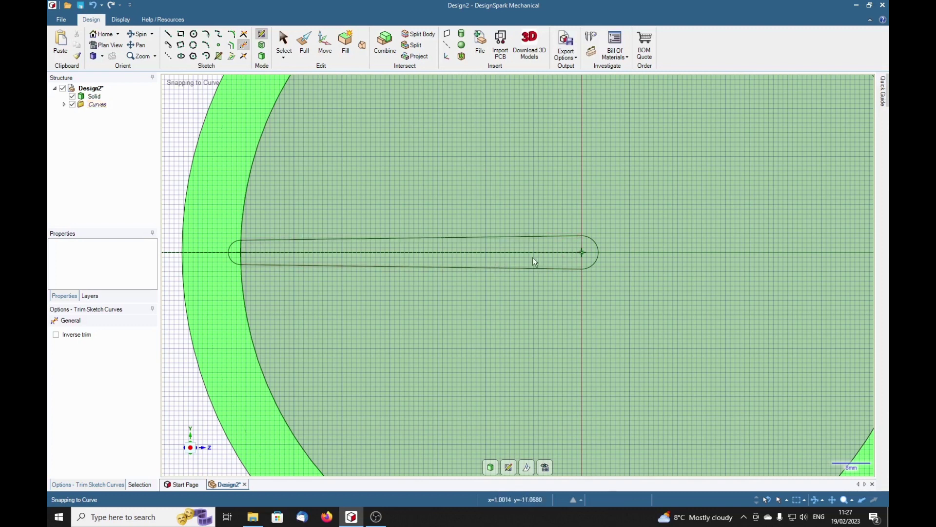
{"action": "left_click", "coordinate": [548, 251]}
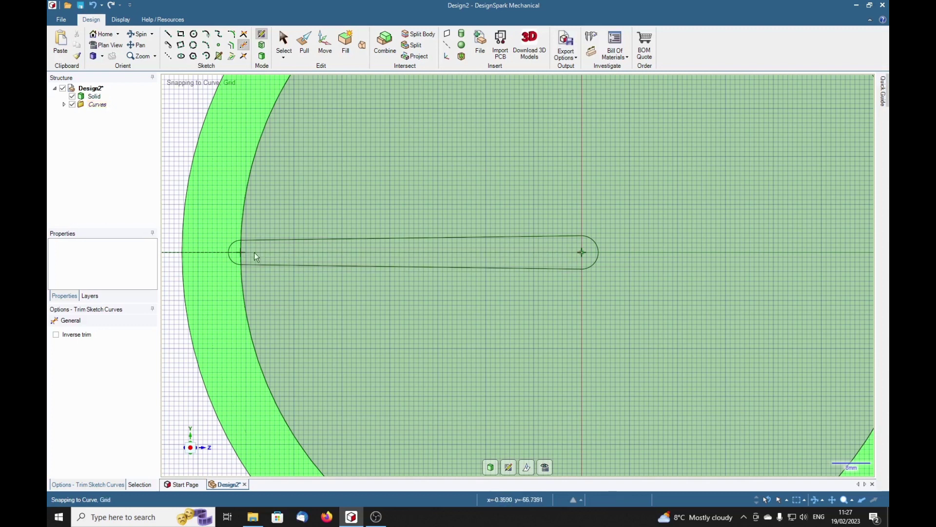
{"action": "left_click", "coordinate": [219, 252]}
{"action": "left_click", "coordinate": [177, 251]}
{"action": "scroll", "coordinate": [463, 329], "scroll_direction": "down", "scroll_amount": 5}
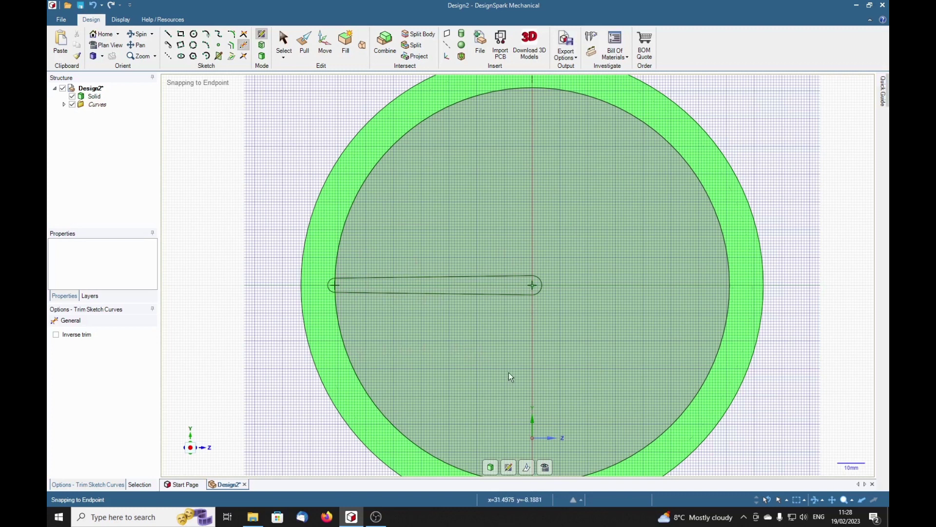
- Select the whole slot outline and place the Move pivot at the wheel centre
{"action": "left_click", "coordinate": [287, 50]}
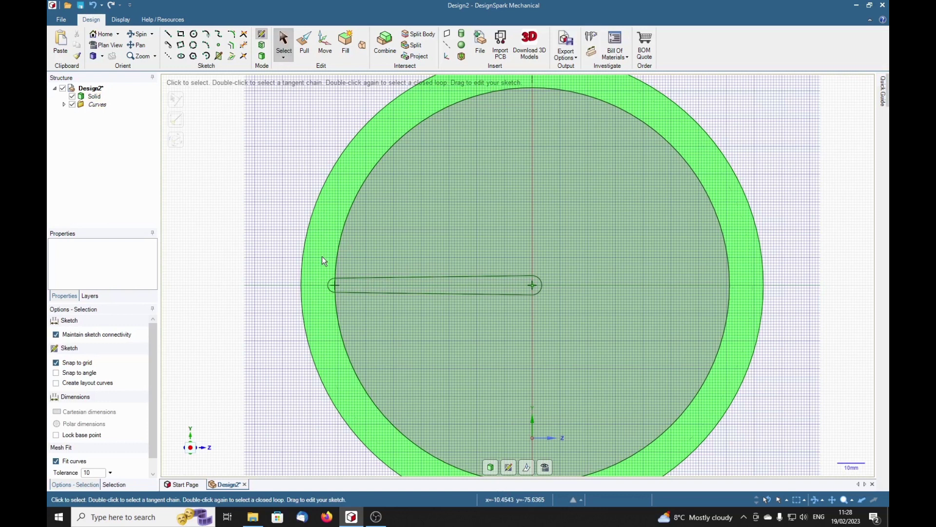
{"action": "left_click_drag", "start_coordinate": [321, 257], "coordinate": [562, 321]}
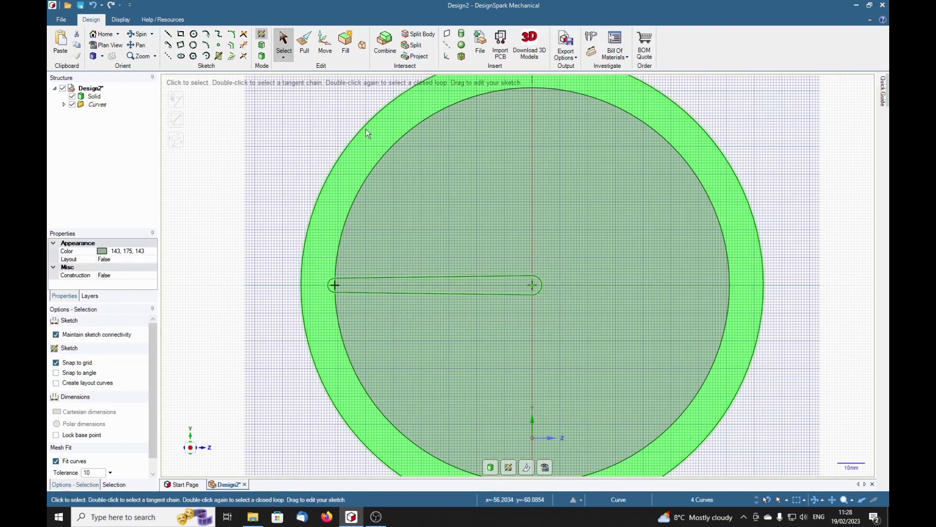
{"action": "left_click", "coordinate": [326, 45]}
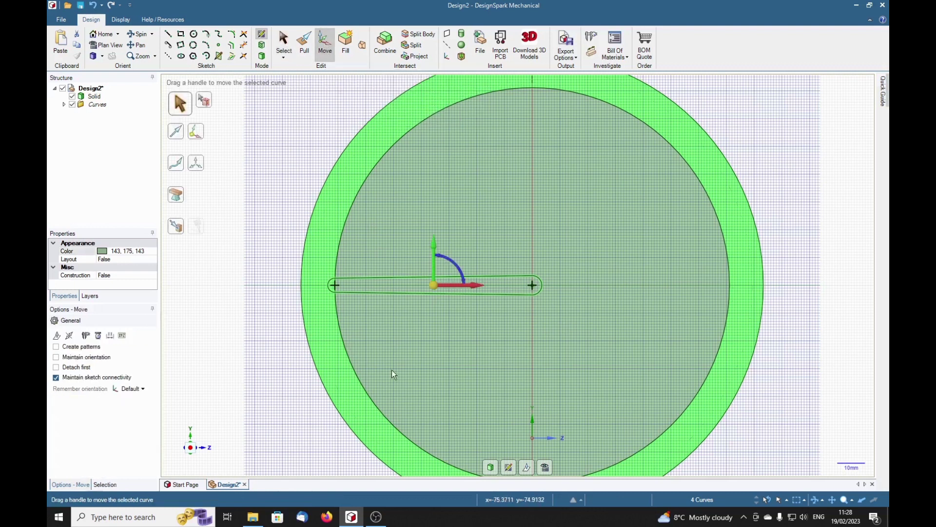
{"action": "left_click_drag", "start_coordinate": [435, 291], "coordinate": [532, 291]}
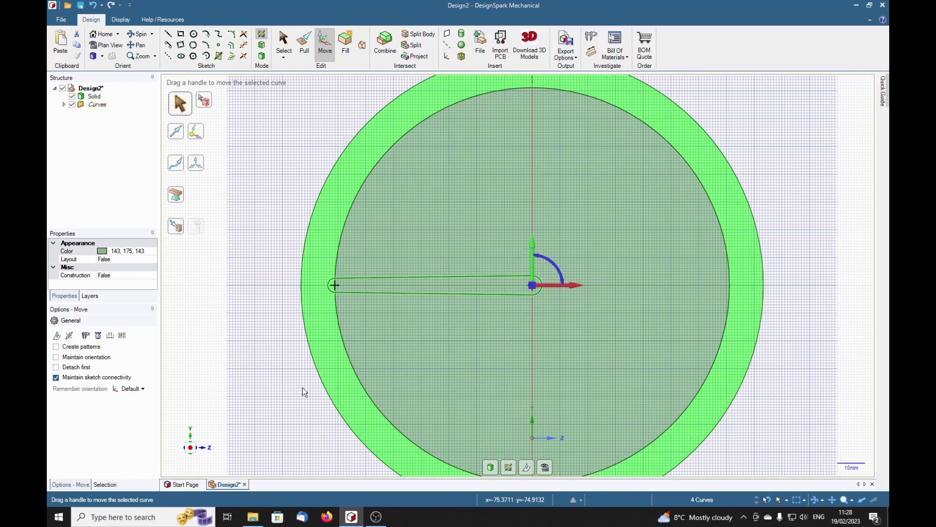
- Rotate a patterned copy by 45° and set the pattern count to 18 slots
{"action": "left_click", "coordinate": [56, 347]}
{"action": "left_click_drag", "start_coordinate": [538, 257], "coordinate": [536, 258]}
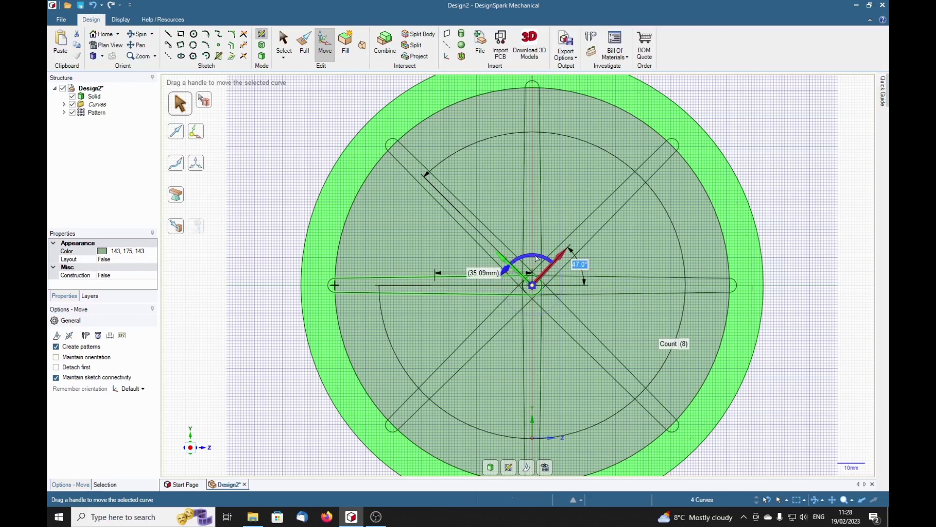
{"action": "type", "text": "45"}
{"action": "key", "text": "Return"}
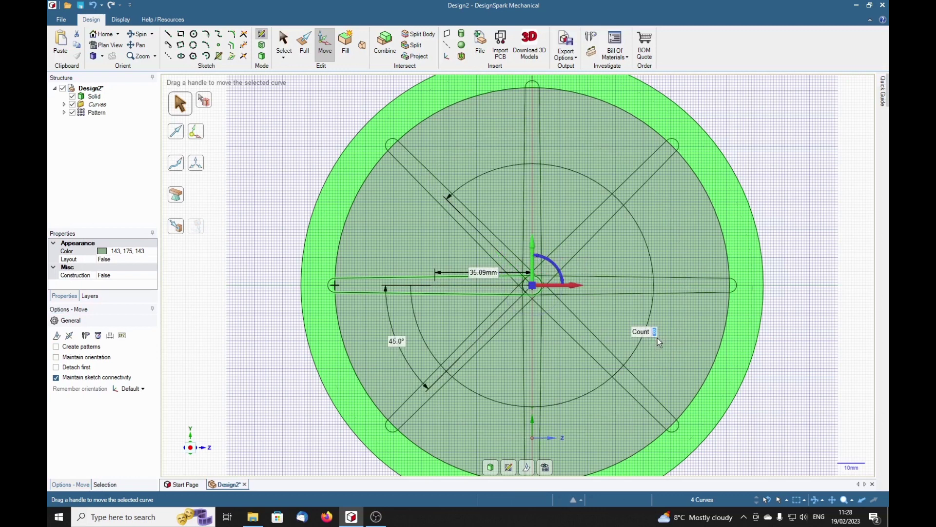
{"action": "type", "text": "18"}
{"action": "key", "text": "Return"}
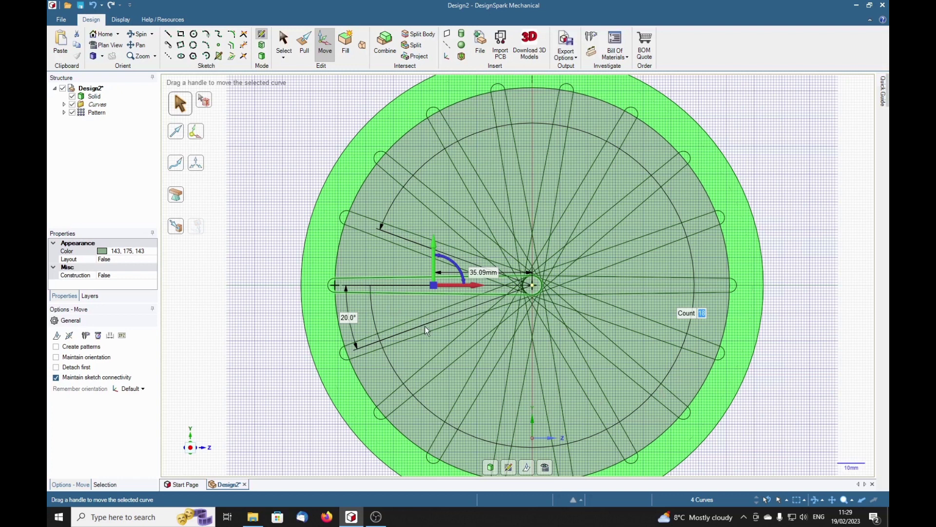
- Trim the overlapping slot lines around the centre and one leftover spoke line
{"action": "key", "text": "t"}
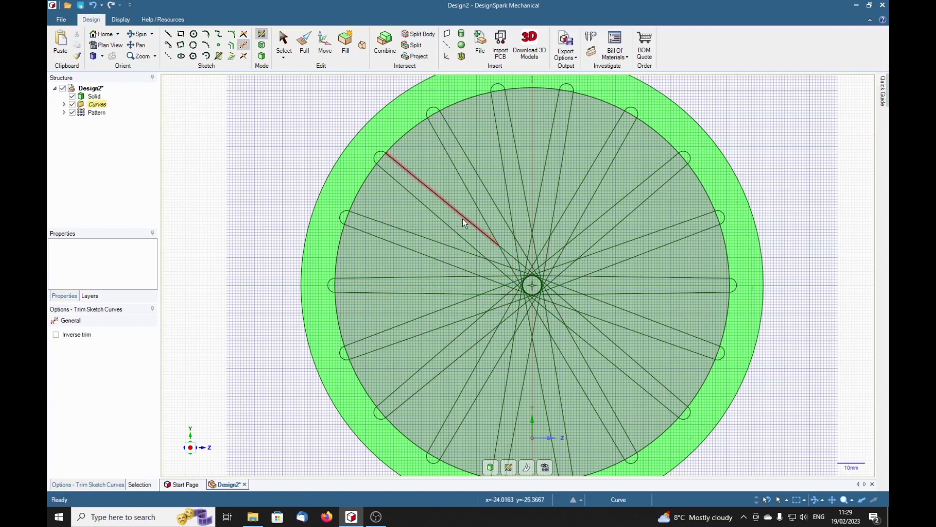
{"action": "mouse_move", "coordinate": [472, 213]}
{"action": "left_mouse_down"}
{"action": "mouse_move", "coordinate": [478, 271]}
{"action": "mouse_move", "coordinate": [500, 326]}
{"action": "mouse_move", "coordinate": [522, 341]}
{"action": "mouse_move", "coordinate": [616, 361]}
{"action": "left_mouse_up"}
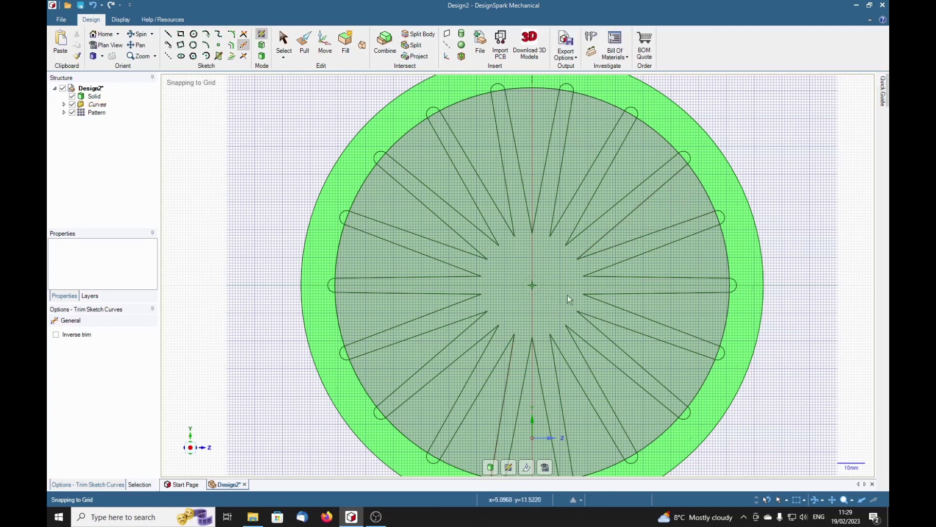
{"action": "left_click", "coordinate": [523, 381]}
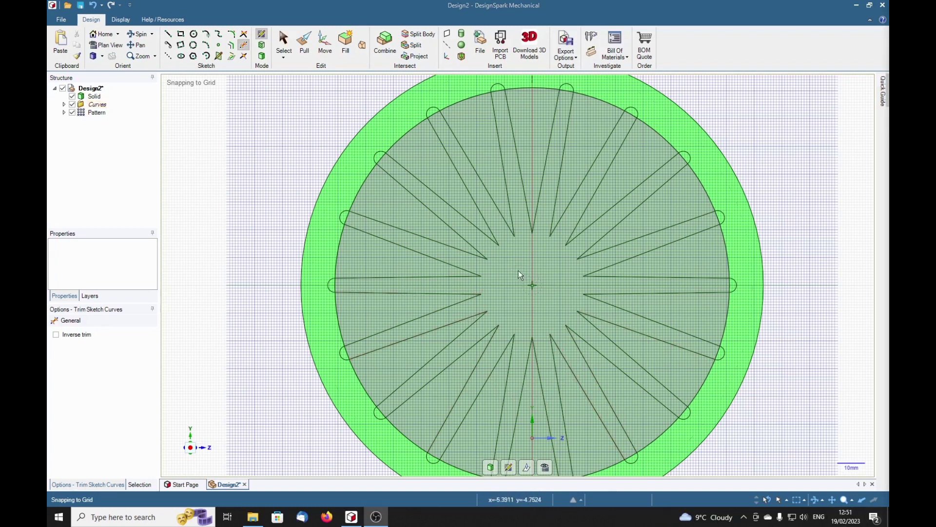
- Draw a 1.384 in hub circle centred on the wheel origin
{"action": "left_click", "coordinate": [193, 33]}
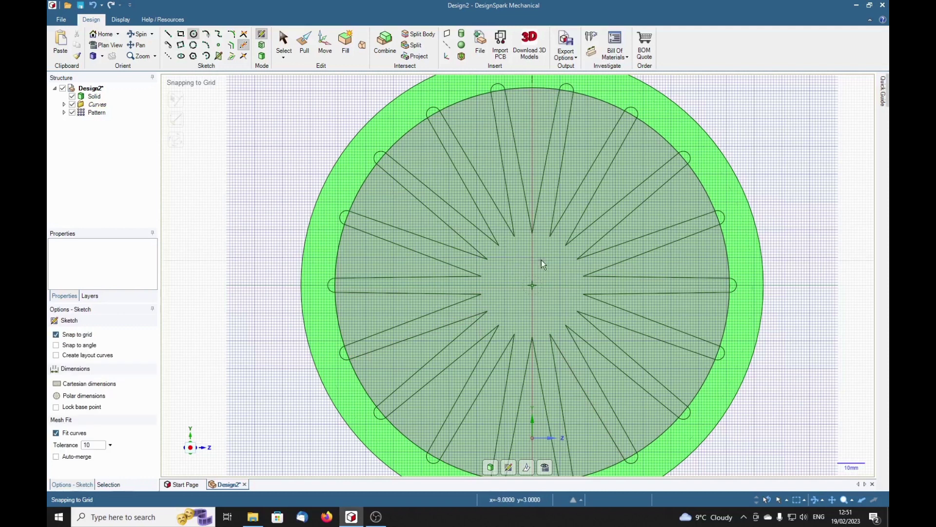
{"action": "left_click", "coordinate": [532, 286]}
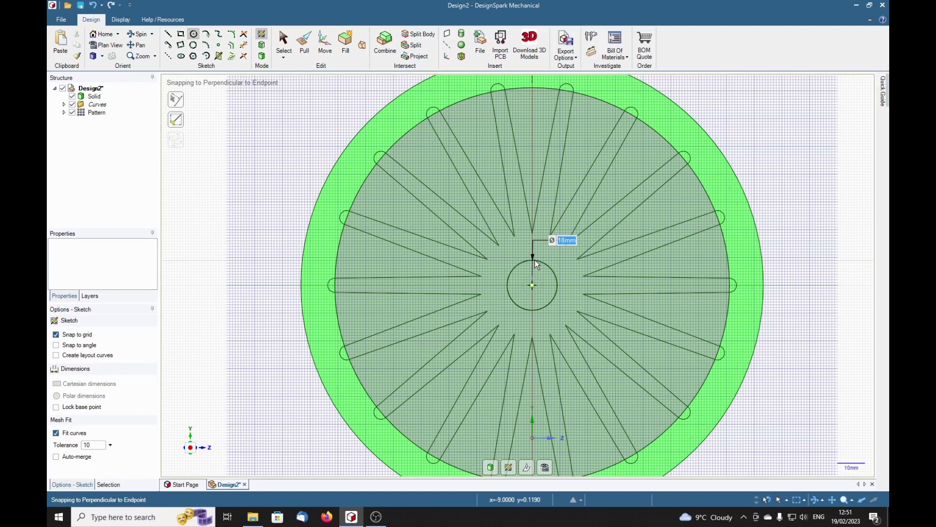
{"action": "type", "text": "1.384"}
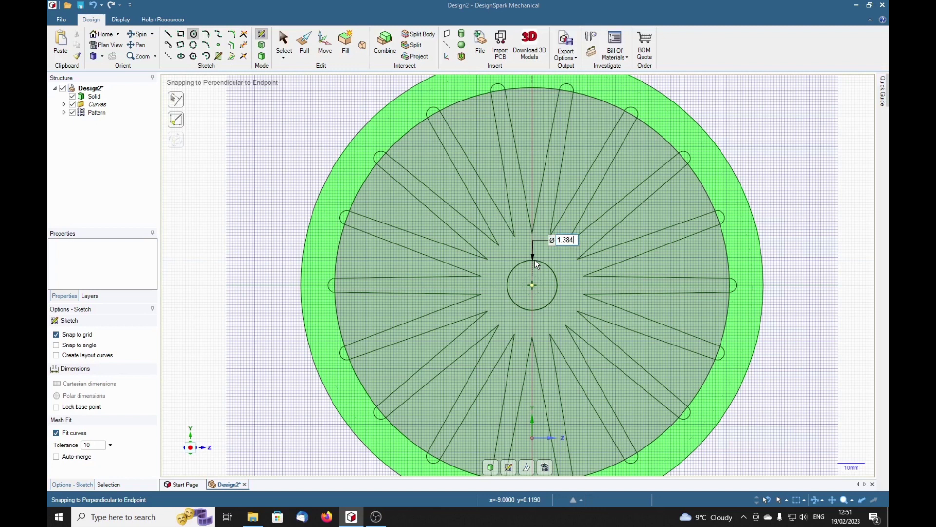
{"action": "type", "text": "in"}
{"action": "key", "text": "Return"}
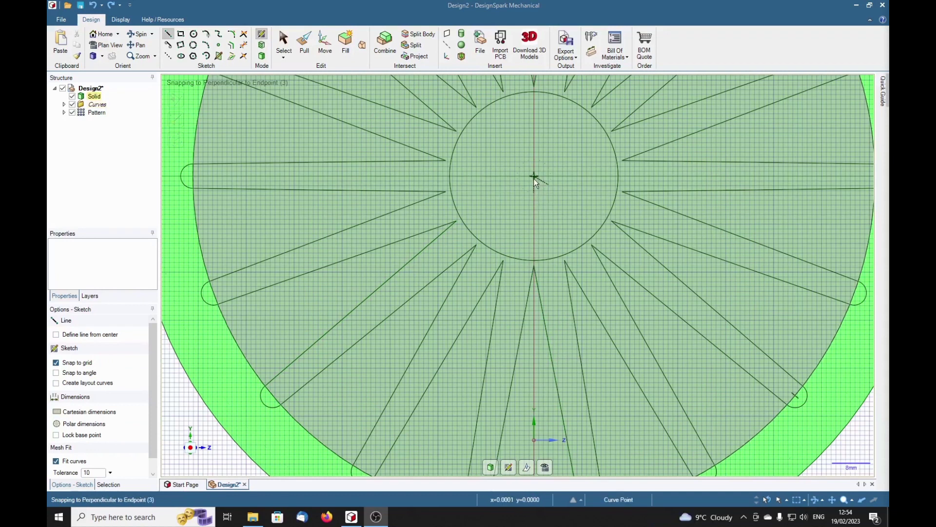
- Draw a 1.125 in line straight down from the hub centre
{"action": "left_click", "coordinate": [534, 178]}
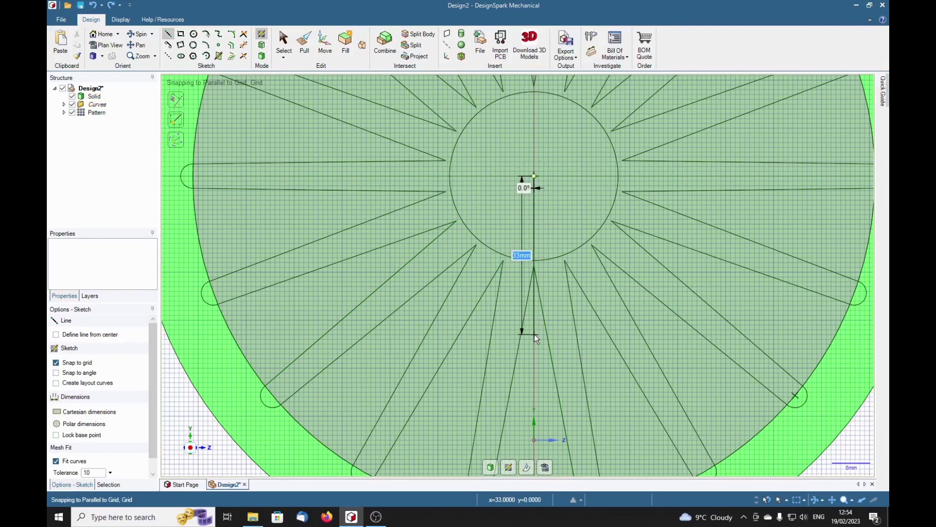
{"action": "type", "text": "1.125in"}
{"action": "key", "text": "Return"}
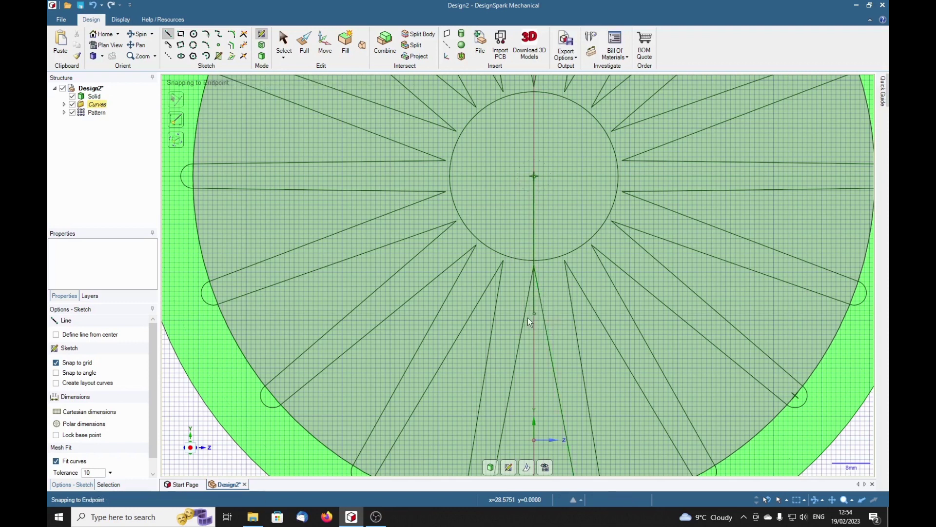
{"action": "key", "text": "Escape"}
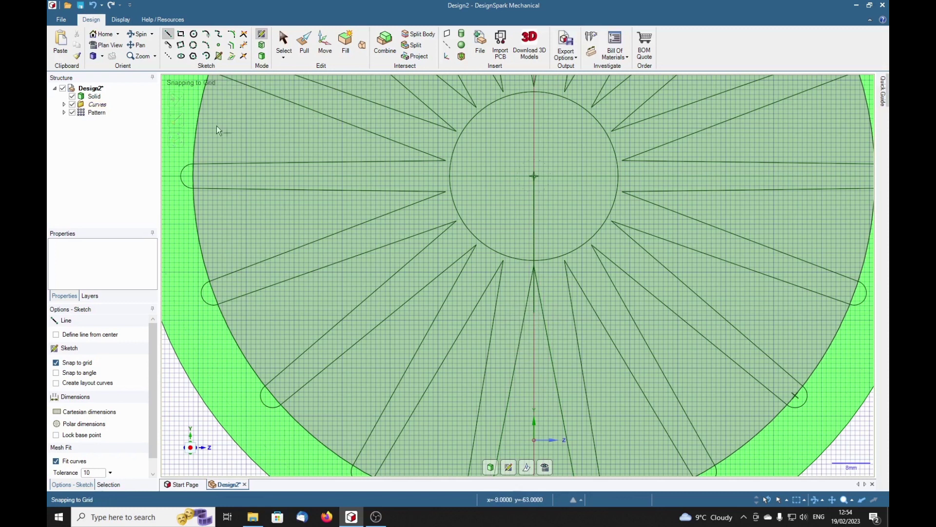
{"action": "left_click", "coordinate": [189, 33]}
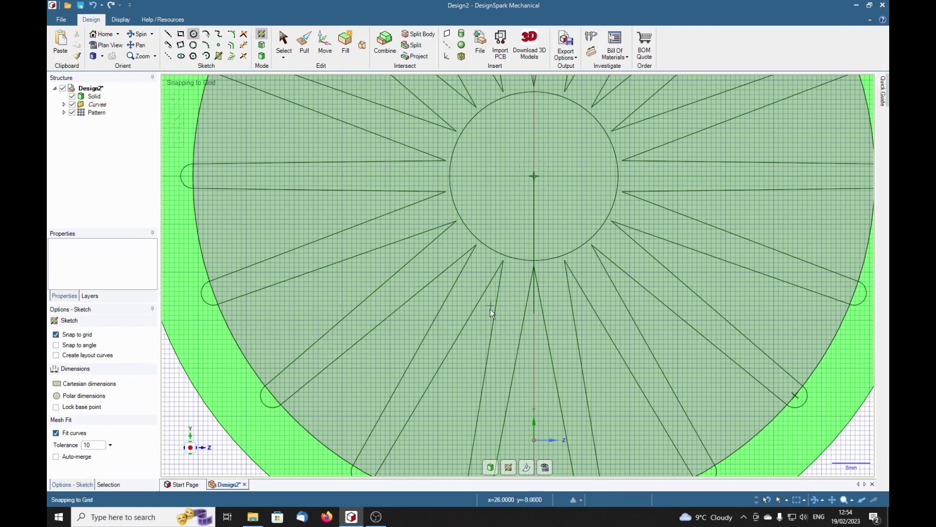
- Draw concentric 0.374 in and 0.75 in circles at the line's lower end
{"action": "left_click", "coordinate": [535, 314]}
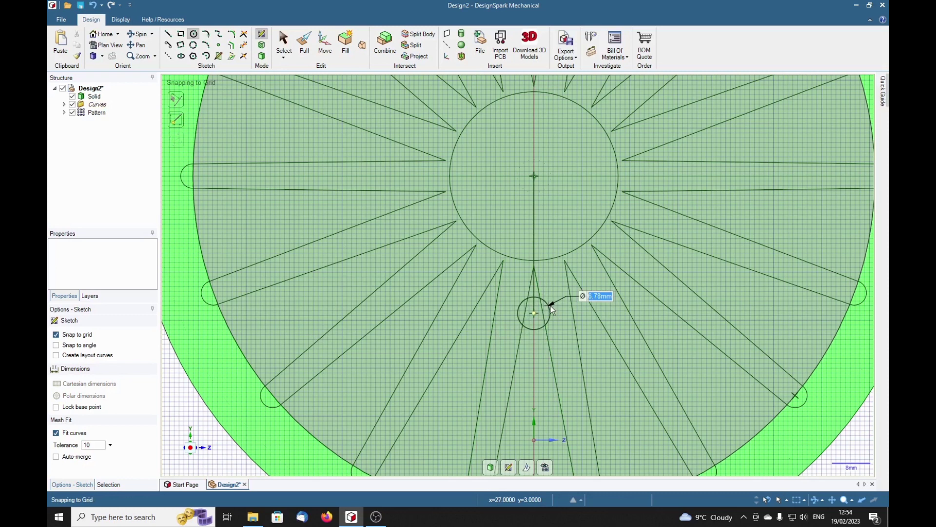
{"action": "type", "text": ".374in"}
{"action": "key", "text": "Return"}
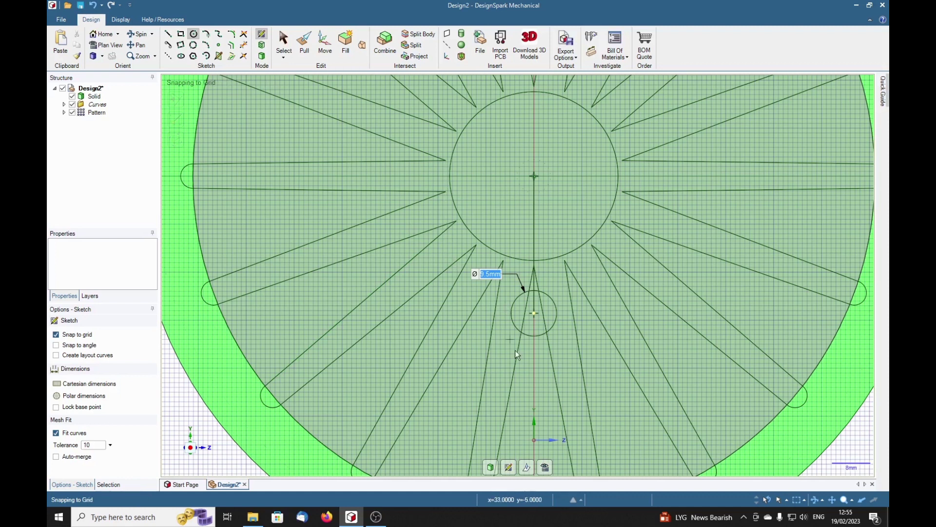
{"action": "left_click", "coordinate": [534, 313]}
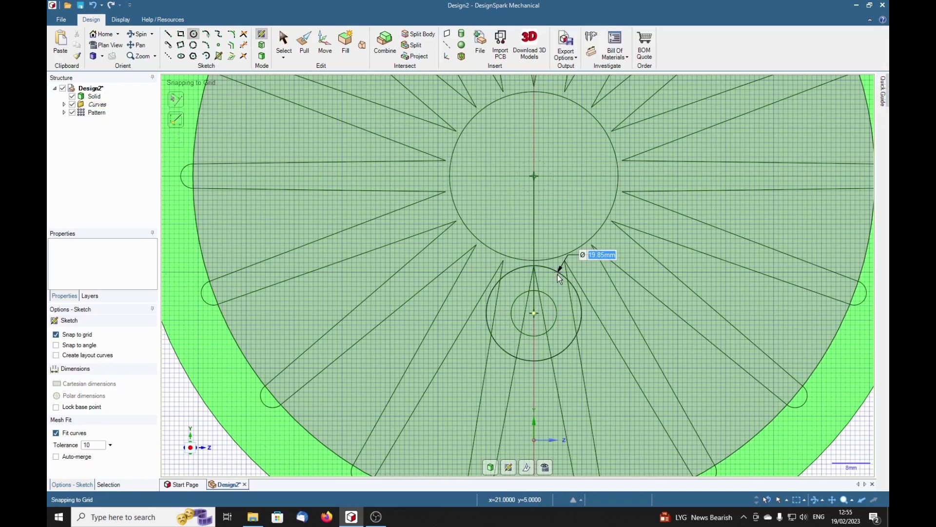
{"action": "key", "text": "BackSpace"}
{"action": "type", "text": ".75in"}
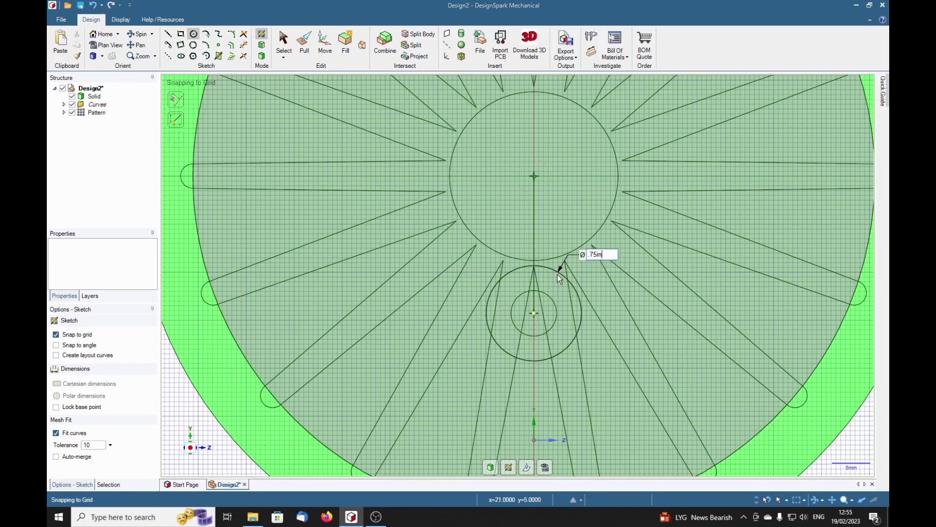
{"action": "key", "text": "Return"}
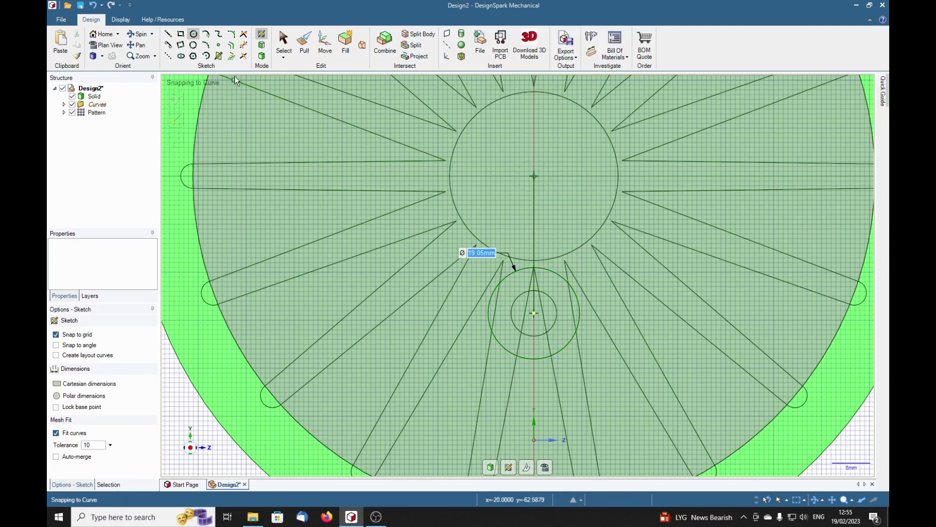
- Draw two side lines from the boss circle to the hub circle, the second 27.42 mm long
{"action": "left_click", "coordinate": [168, 45]}
{"action": "left_click", "coordinate": [489, 321]}
{"action": "left_click", "coordinate": [455, 199]}
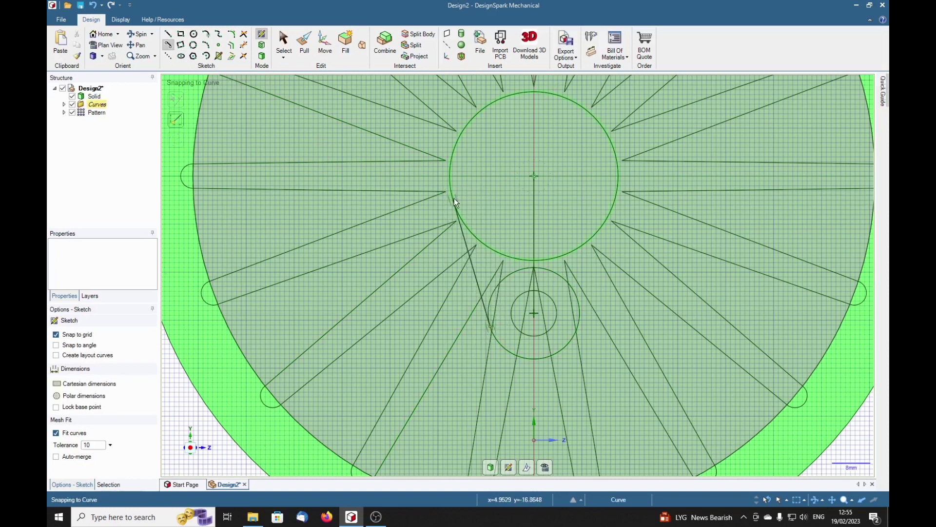
{"action": "left_click", "coordinate": [578, 316]}
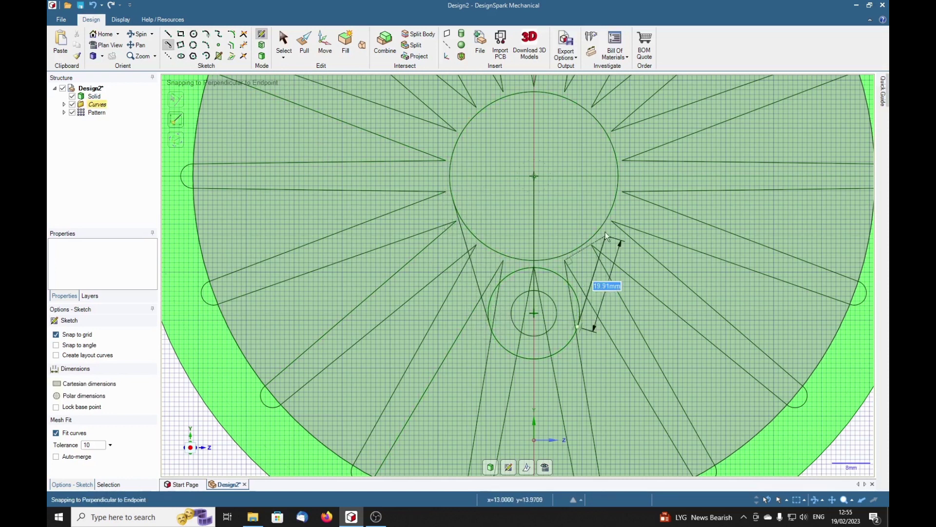
{"action": "type", "text": "27.42"}
{"action": "key", "text": "Tab"}
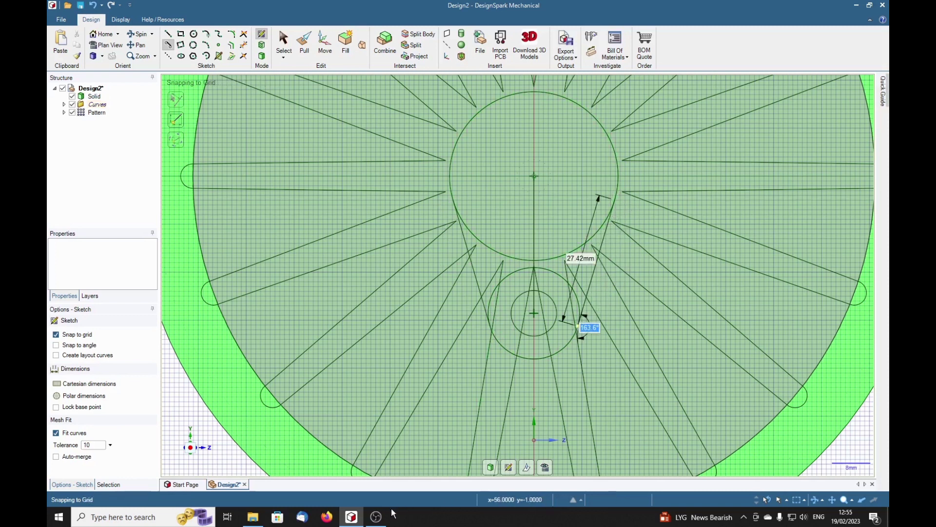
{"action": "key", "text": "Return"}
{"action": "key", "text": "t"}
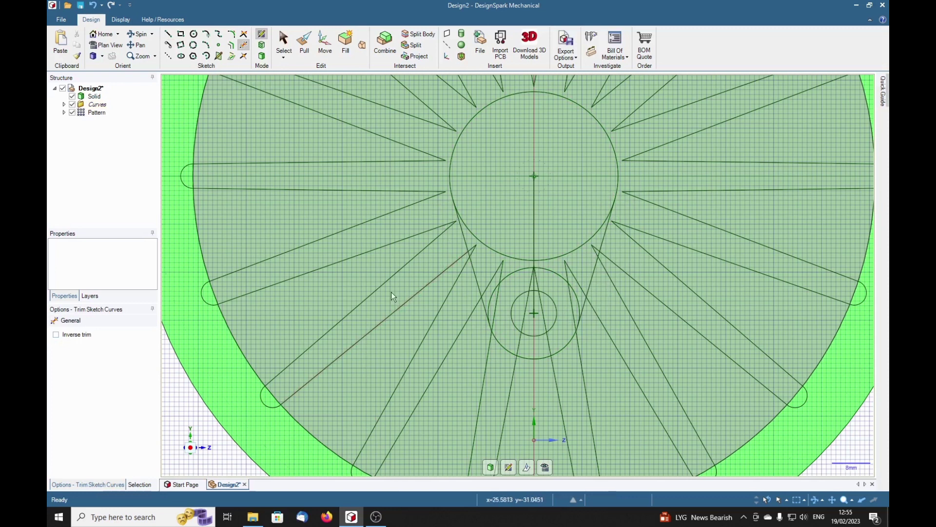
- Trim the hub circle's lower arcs, the centre line and spoke pieces inside the teardrop outline
{"action": "left_click", "coordinate": [465, 226]}
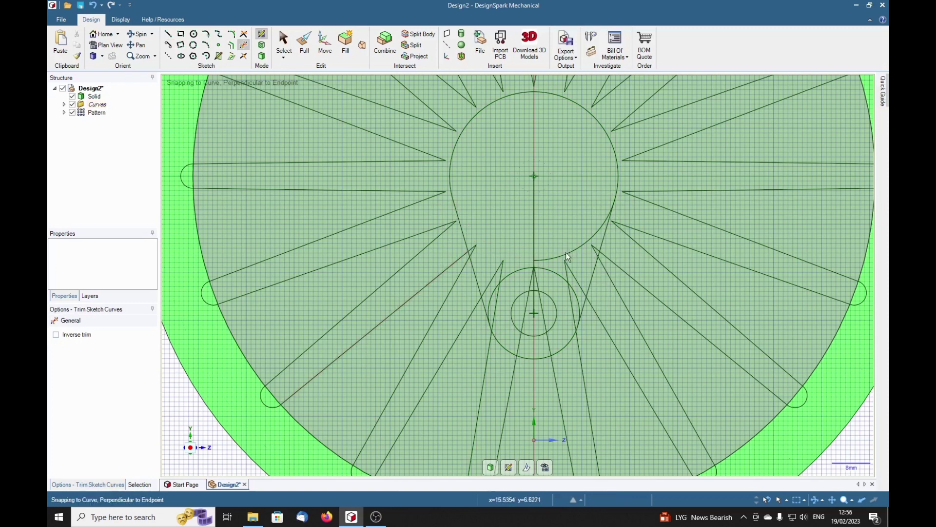
{"action": "left_click", "coordinate": [566, 254]}
{"action": "left_click", "coordinate": [534, 228]}
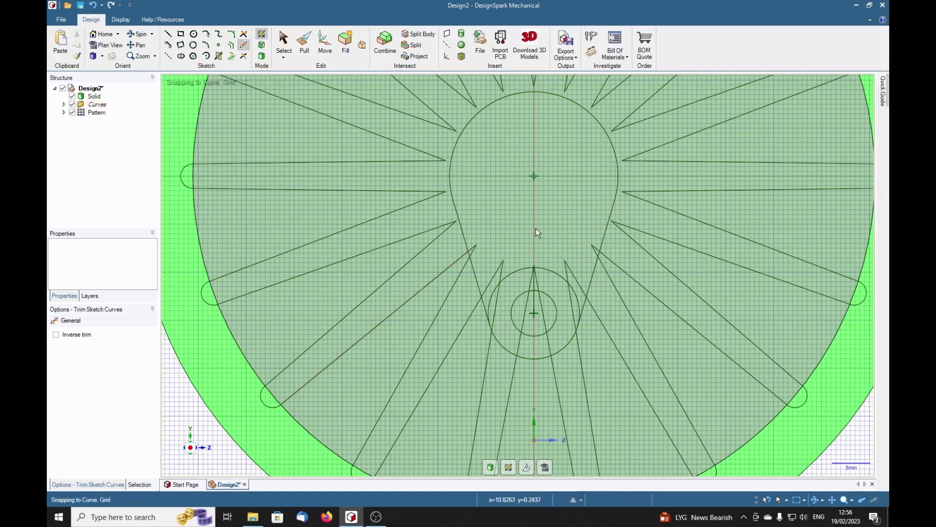
{"action": "left_click", "coordinate": [473, 248]}
{"action": "left_click", "coordinate": [487, 287]}
{"action": "left_click", "coordinate": [496, 303]}
{"action": "left_click", "coordinate": [513, 315]}
{"action": "left_click", "coordinate": [506, 277]}
{"action": "left_click", "coordinate": [503, 271]}
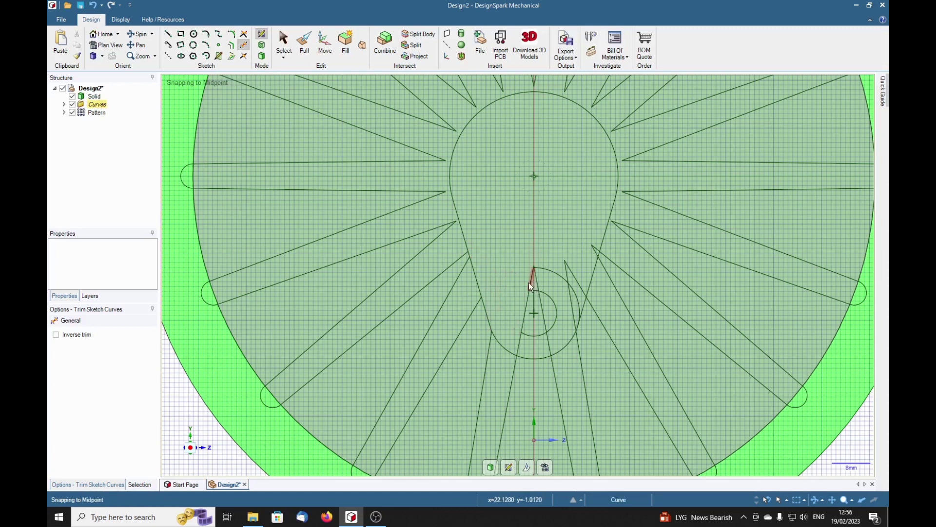
{"action": "left_click", "coordinate": [530, 282]}
{"action": "left_click", "coordinate": [537, 285]}
- Trim the remaining boss arcs, spoke stubs and stray segments around the lower lobe
{"action": "left_click", "coordinate": [546, 271]}
{"action": "left_click", "coordinate": [538, 294]}
{"action": "left_click", "coordinate": [536, 295]}
{"action": "left_click", "coordinate": [530, 289]}
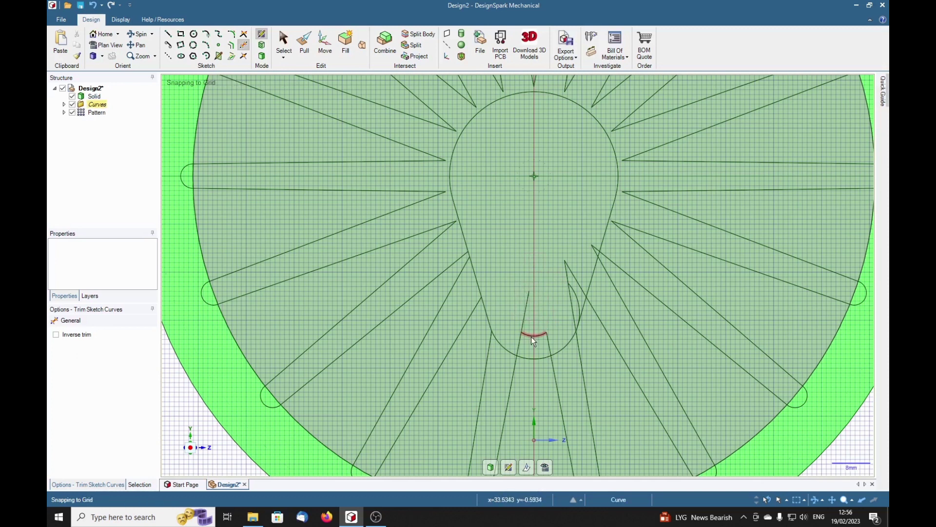
{"action": "left_click", "coordinate": [530, 336]}
{"action": "left_click", "coordinate": [523, 340]}
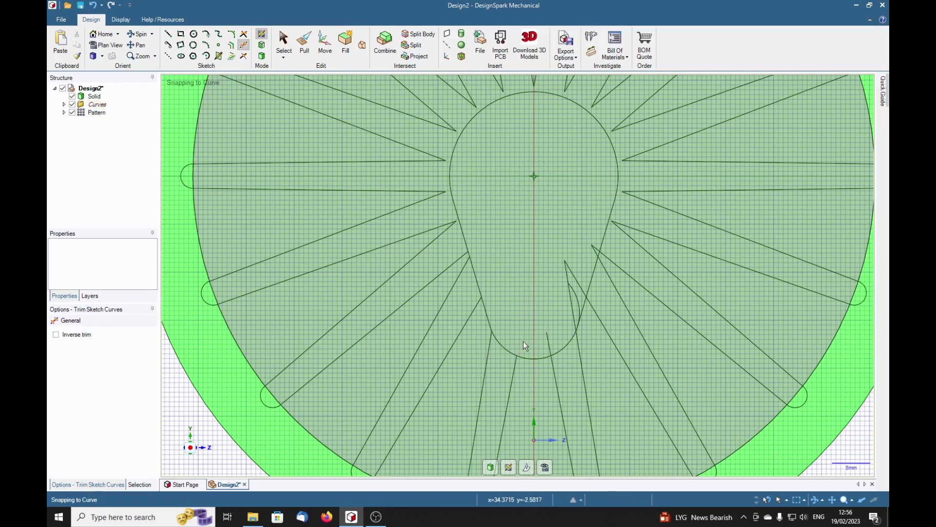
{"action": "left_click", "coordinate": [549, 347]}
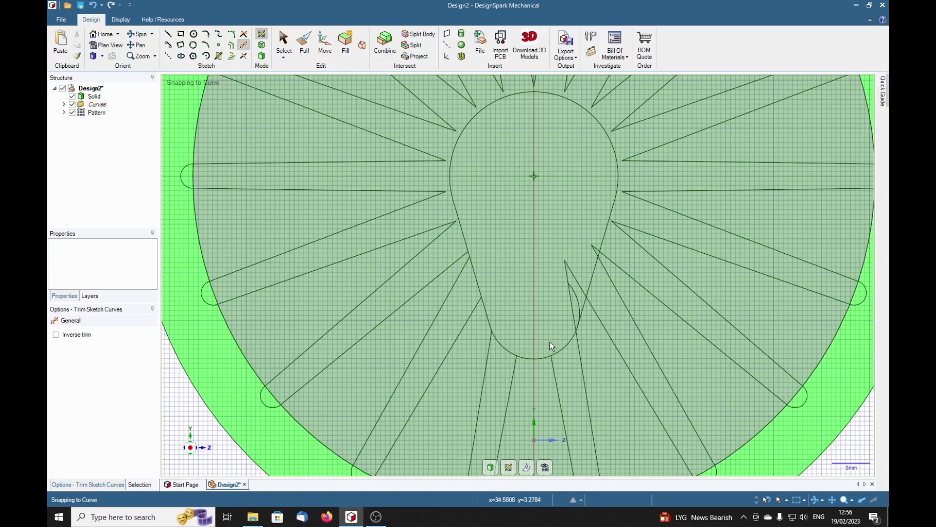
{"action": "left_click", "coordinate": [572, 311]}
{"action": "left_click", "coordinate": [577, 295]}
{"action": "left_click", "coordinate": [575, 278]}
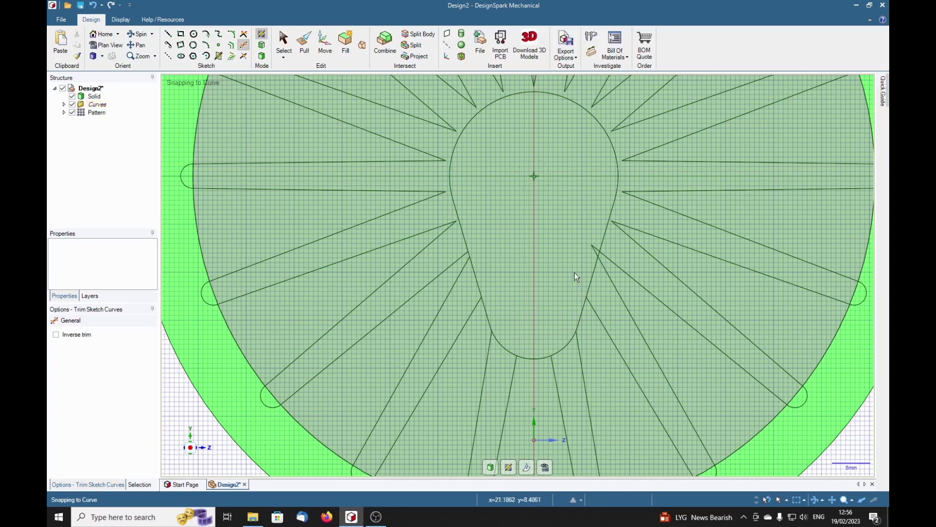
{"action": "left_click", "coordinate": [595, 246]}
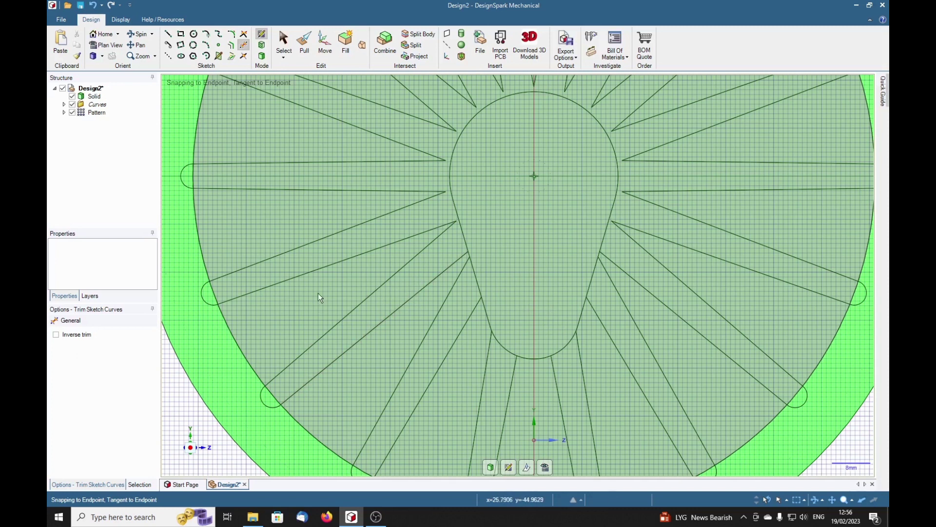
{"action": "left_click", "coordinate": [194, 34]}
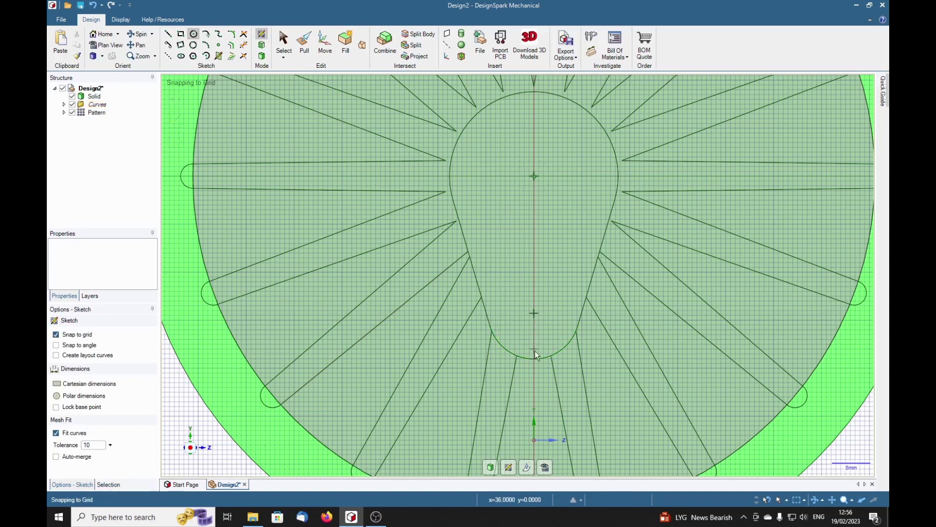
- Draw a 0.374 in (9.5 mm) circle centred on the lower lobe arc
{"action": "left_click", "coordinate": [534, 312]}
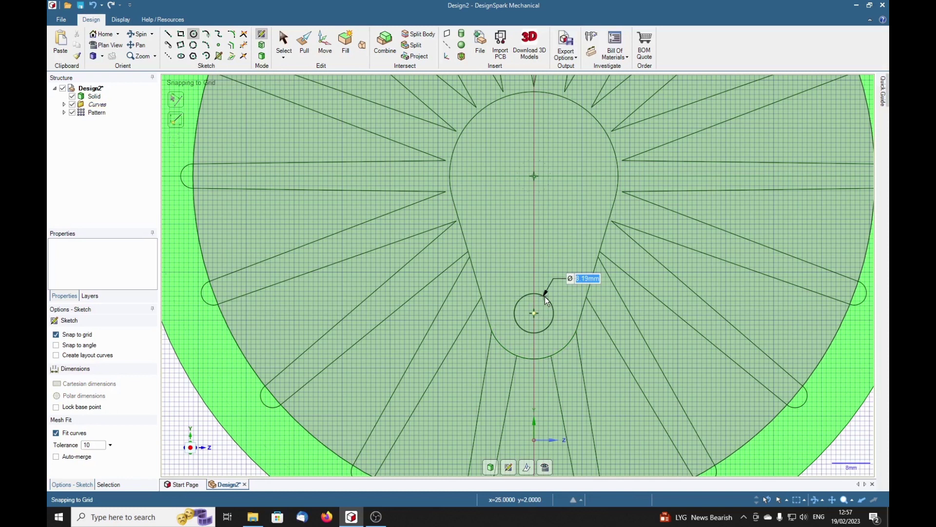
{"action": "type", "text": ".3"}
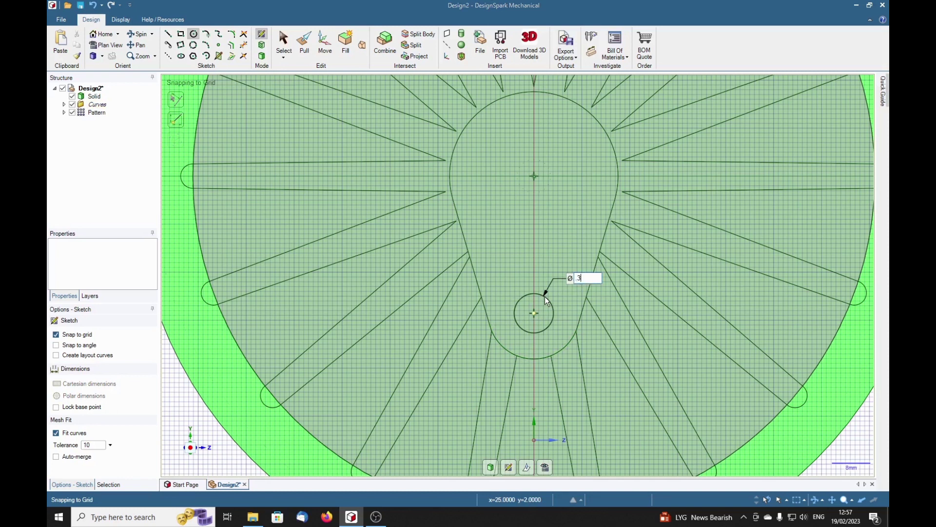
{"action": "type", "text": "74in"}
{"action": "key", "text": "Return"}
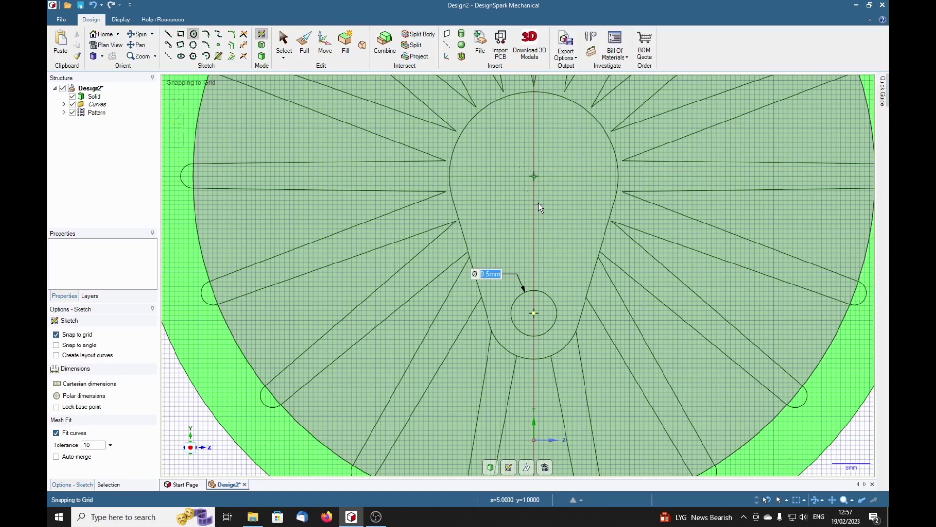
- Add a 0.688 in (17.48 mm) circle at the wheel centre
{"action": "left_click", "coordinate": [534, 176]}
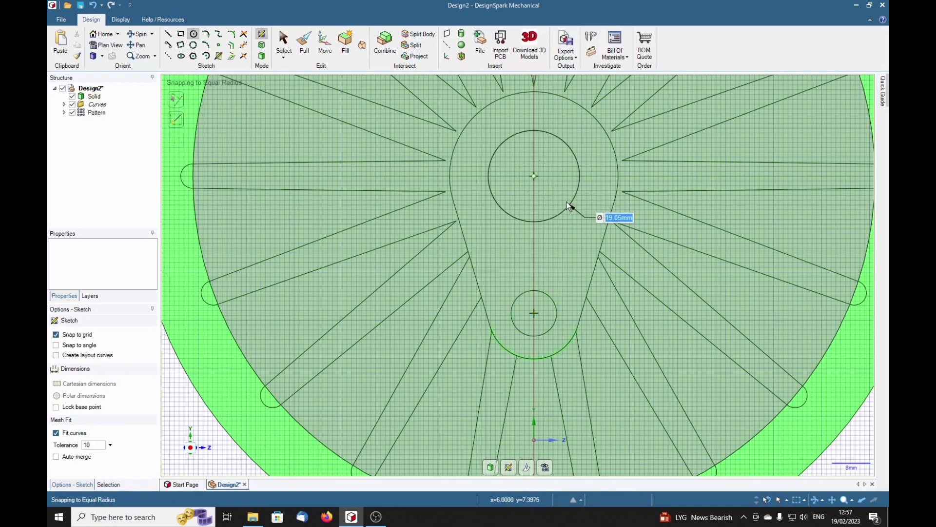
{"action": "type", "text": ".6"}
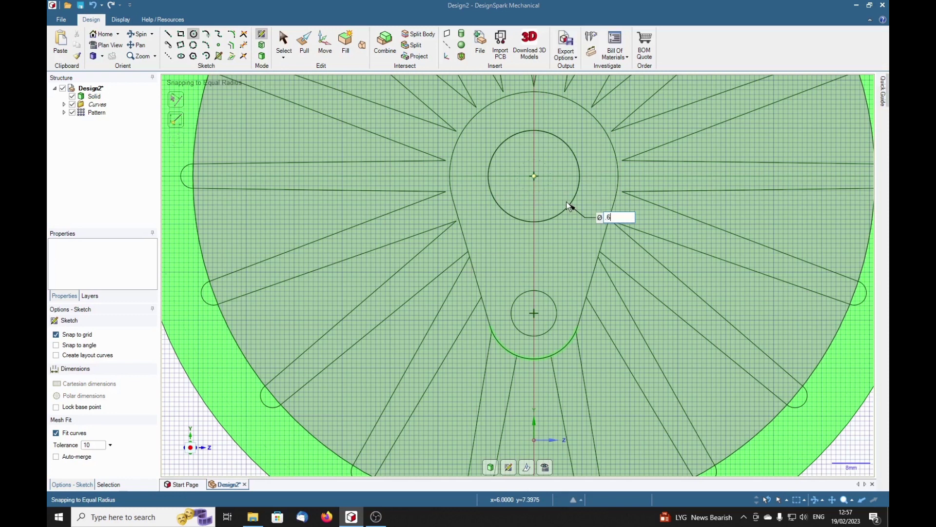
{"action": "type", "text": "88in"}
{"action": "key", "text": "Return"}
{"action": "scroll", "coordinate": [569, 219], "scroll_direction": "down", "scroll_amount": 2}
{"action": "scroll", "coordinate": [317, 201], "scroll_direction": "up", "scroll_amount": 2}
{"action": "left_click", "coordinate": [231, 34]}
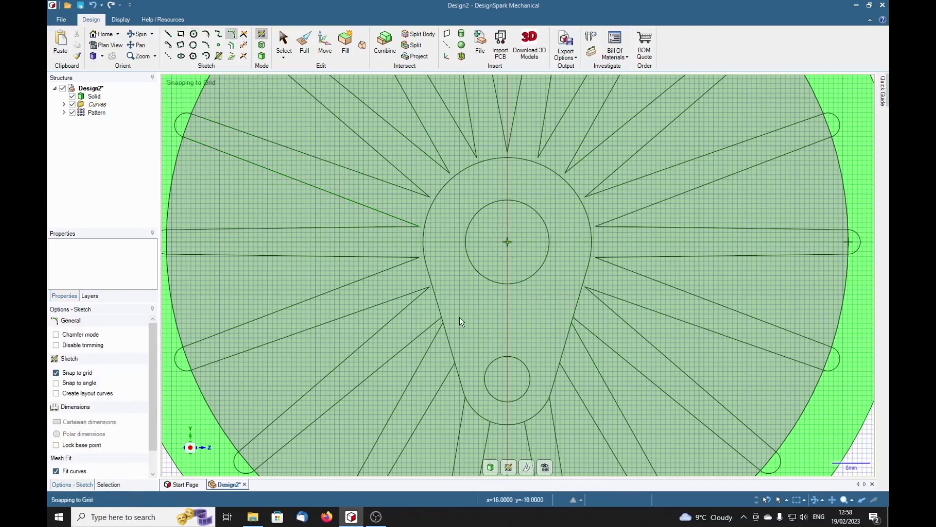
- Set a 1.6 mm corner radius and round the first slot ends around the wheel
{"action": "left_click", "coordinate": [417, 295]}
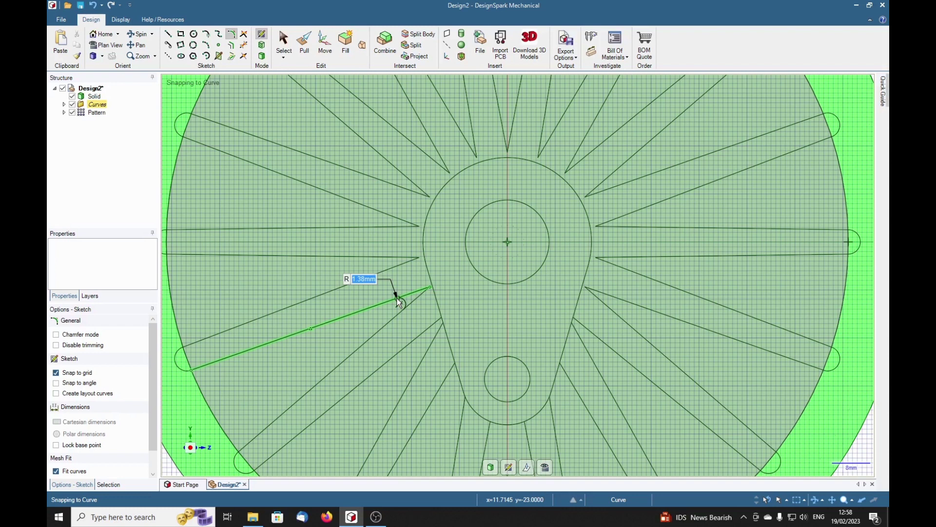
{"action": "type", "text": "1."}
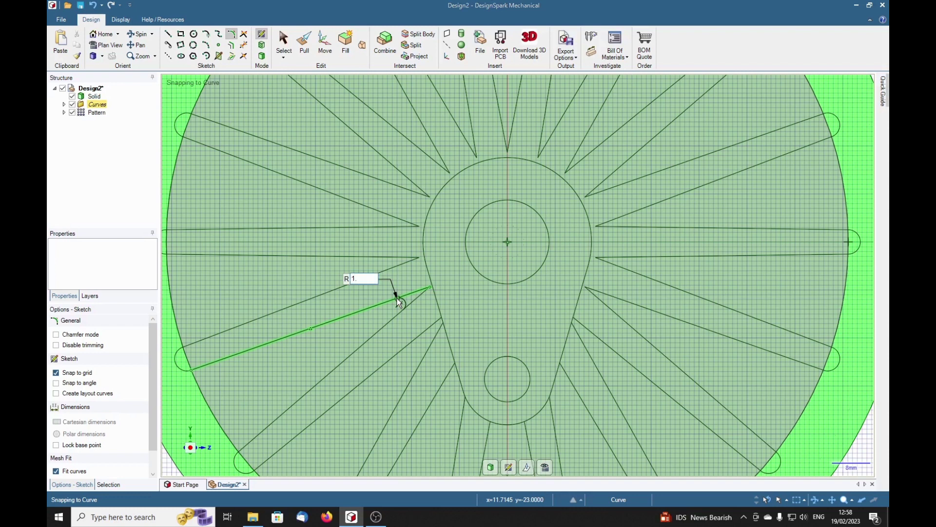
{"action": "type", "text": "6"}
{"action": "key", "text": "Return"}
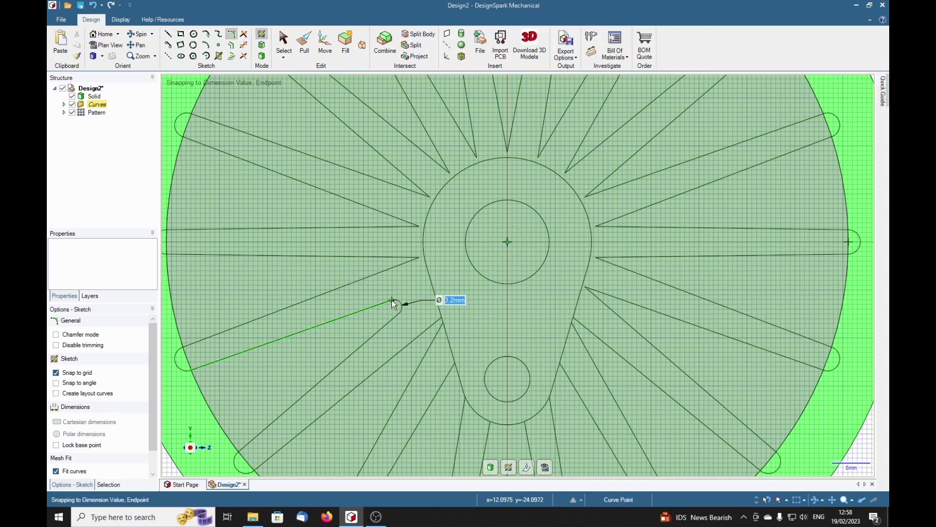
{"action": "left_click", "coordinate": [393, 300]}
{"action": "left_click", "coordinate": [385, 226]}
{"action": "left_click", "coordinate": [395, 199]}
{"action": "left_click", "coordinate": [419, 159]}
{"action": "left_click", "coordinate": [461, 123]}
{"action": "left_click", "coordinate": [497, 115]}
{"action": "left_click", "coordinate": [529, 119]}
- Round the remaining slot ends and the first slot-to-hub corner
{"action": "left_click", "coordinate": [555, 129]}
{"action": "left_click", "coordinate": [594, 145]}
{"action": "left_click", "coordinate": [614, 184]}
{"action": "left_click", "coordinate": [625, 222]}
{"action": "left_click", "coordinate": [630, 268]}
{"action": "left_click", "coordinate": [614, 313]}
{"action": "left_click", "coordinate": [582, 350]}
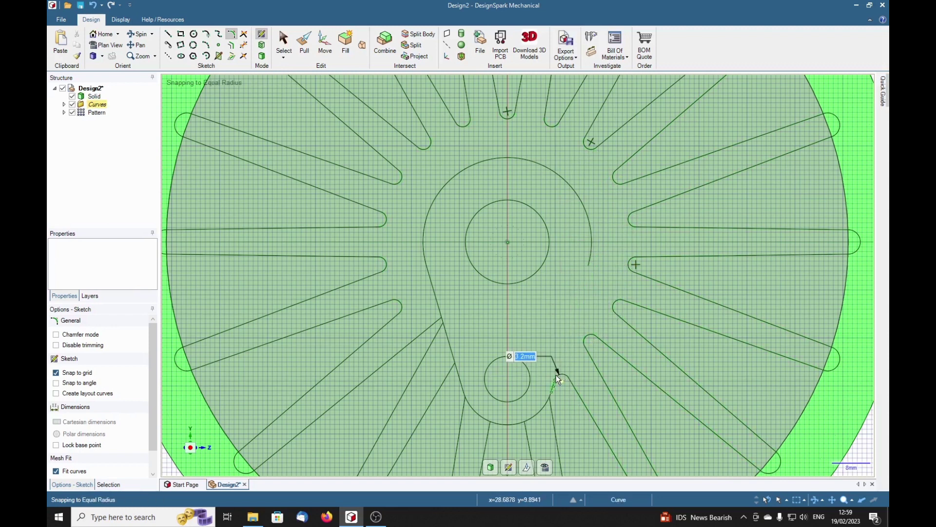
{"action": "left_click", "coordinate": [560, 378]}
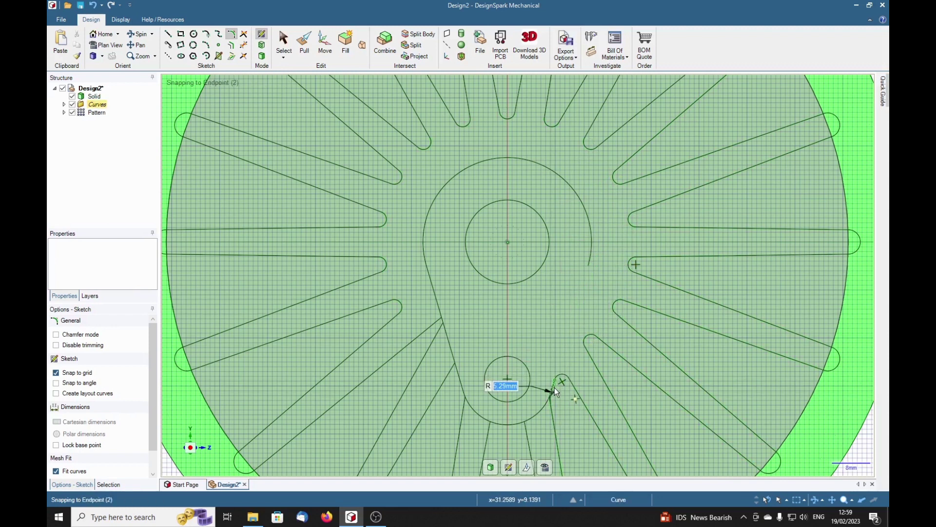
- Fillet the slot corners at the hub arc and the slot's apex corner
{"action": "key", "text": "Escape"}
{"action": "key", "text": "l"}
{"action": "left_click", "coordinate": [524, 421]}
{"action": "left_click", "coordinate": [521, 422]}
{"action": "scroll", "coordinate": [500, 428], "scroll_direction": "down", "scroll_amount": 2}
{"action": "scroll", "coordinate": [520, 435], "scroll_direction": "up", "scroll_amount": 10}
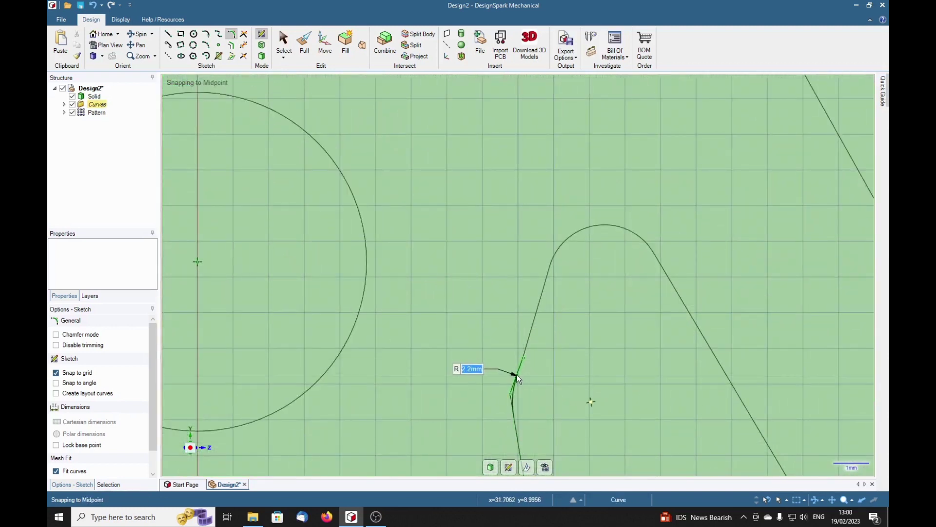
{"action": "scroll", "coordinate": [703, 221], "scroll_direction": "up", "scroll_amount": 3}
{"action": "scroll", "coordinate": [402, 253], "scroll_direction": "down", "scroll_amount": 3}
{"action": "scroll", "coordinate": [402, 252], "scroll_direction": "up", "scroll_amount": 3}
{"action": "scroll", "coordinate": [520, 314], "scroll_direction": "down", "scroll_amount": 3}
{"action": "scroll", "coordinate": [526, 241], "scroll_direction": "down", "scroll_amount": 3}
{"action": "scroll", "coordinate": [427, 171], "scroll_direction": "up", "scroll_amount": 3}
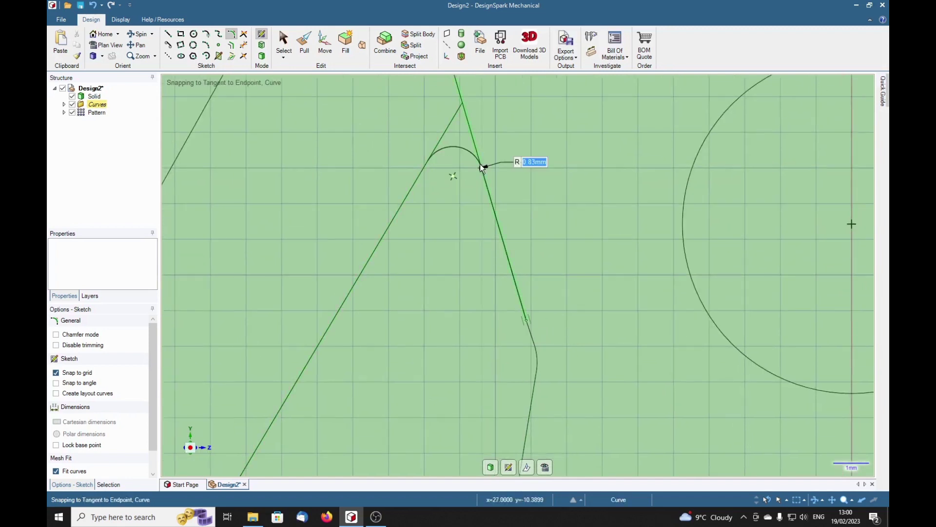
{"action": "left_click", "coordinate": [444, 248]}
{"action": "scroll", "coordinate": [595, 306], "scroll_direction": "down", "scroll_amount": 8}
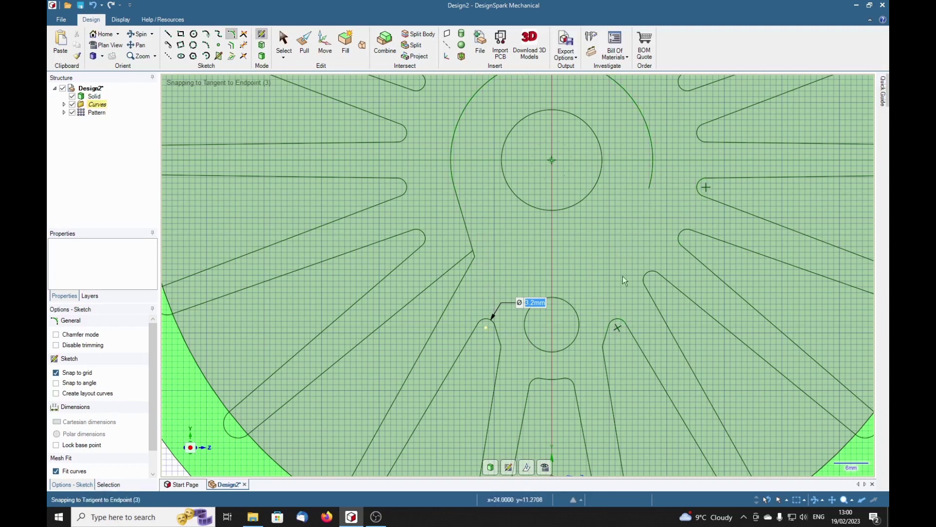
- Draw lines from the right slot-end arc and the left slot end to the hub outline
{"action": "left_click", "coordinate": [168, 36]}
{"action": "left_click", "coordinate": [648, 189]}
{"action": "left_click", "coordinate": [610, 325]}
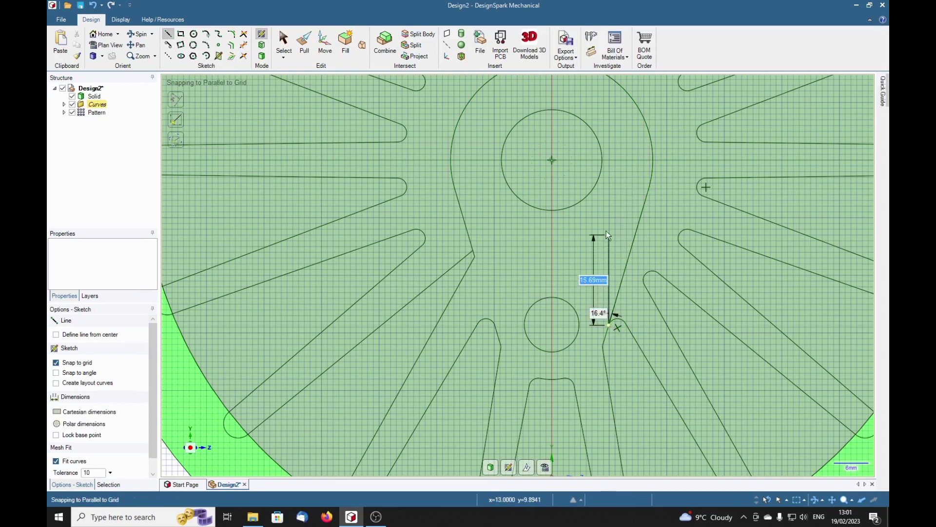
{"action": "key", "text": "Escape"}
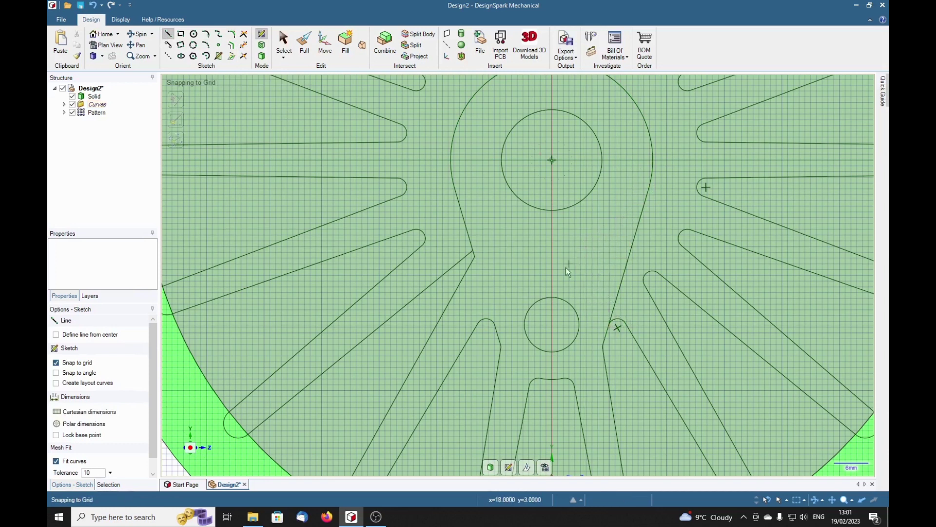
{"action": "left_click", "coordinate": [496, 326]}
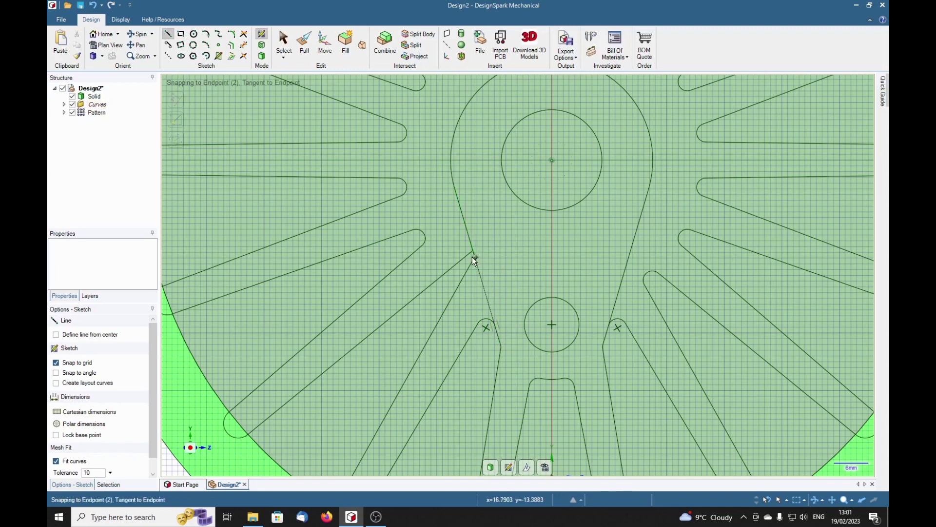
{"action": "left_click", "coordinate": [476, 257]}
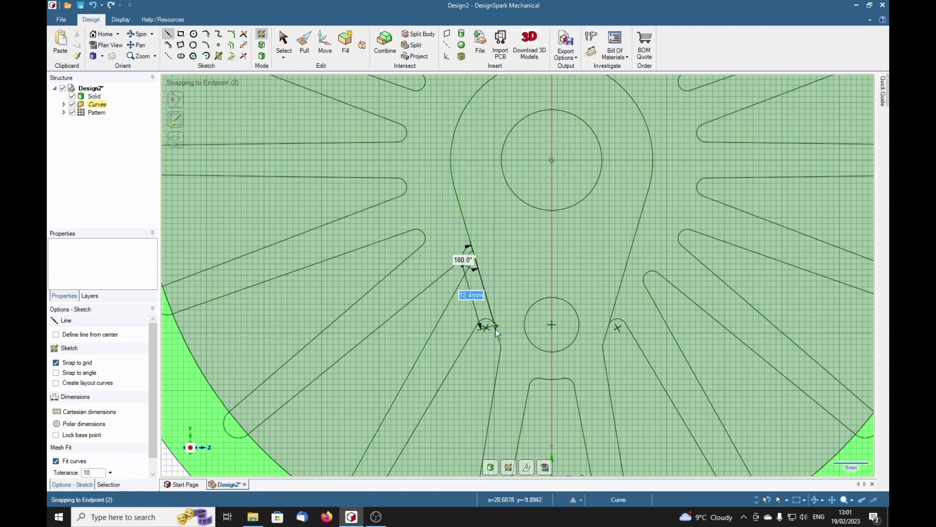
{"action": "left_click", "coordinate": [496, 328]}
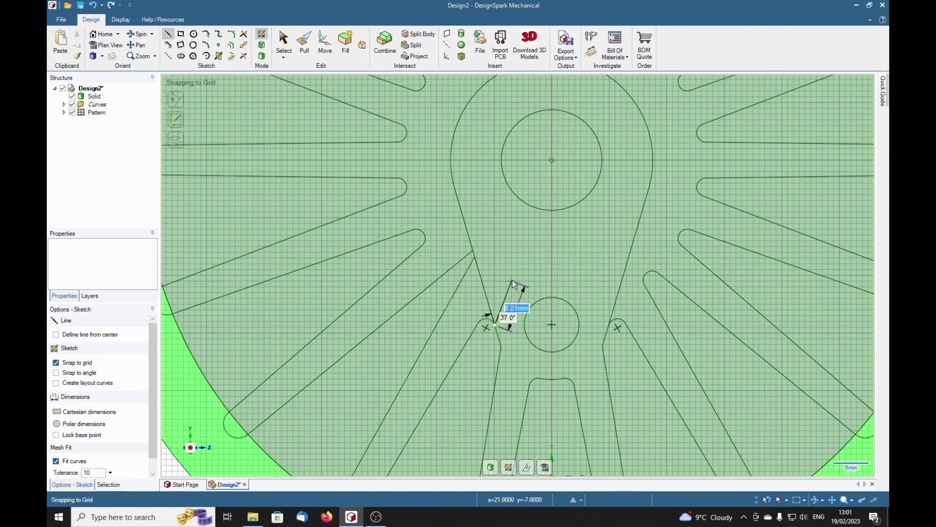
{"action": "key", "text": "Escape"}
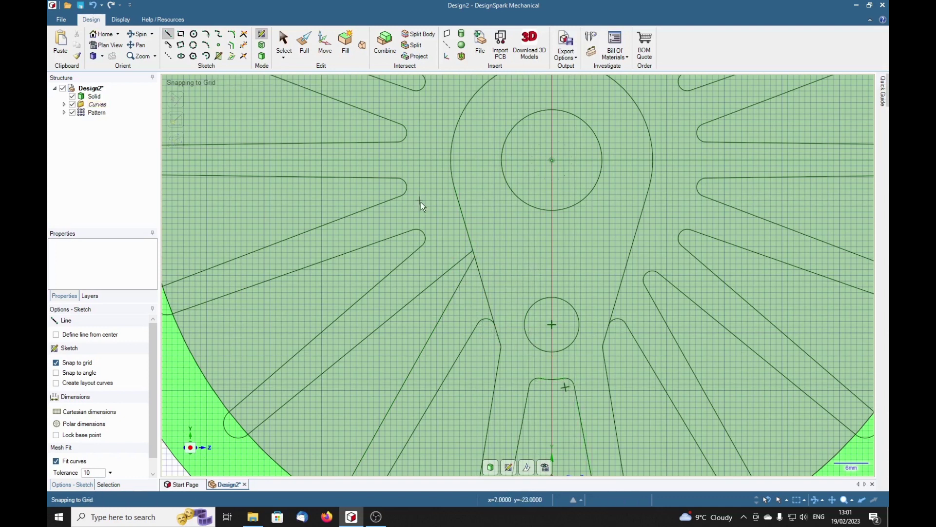
{"action": "left_click", "coordinate": [245, 37]}
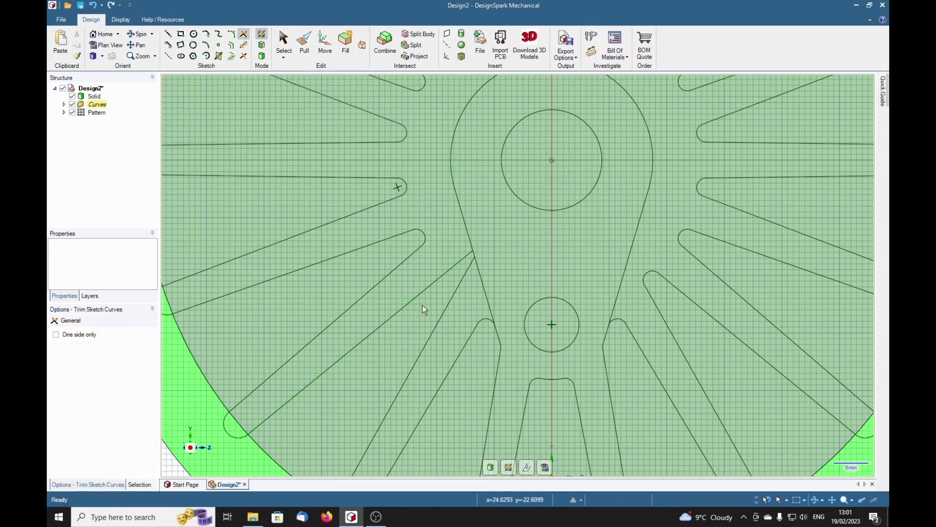
{"action": "left_click", "coordinate": [558, 379]}
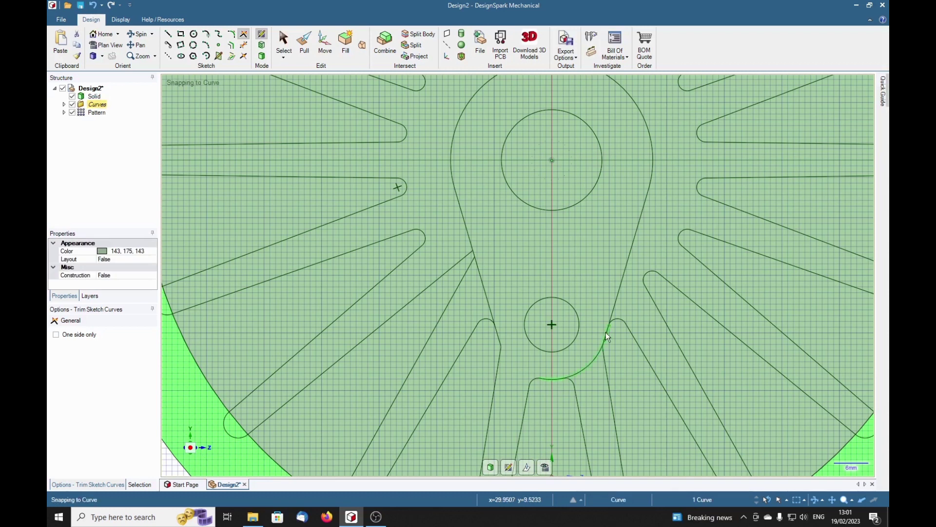
{"action": "left_click", "coordinate": [605, 332]}
{"action": "key", "text": "ctrl+z"}
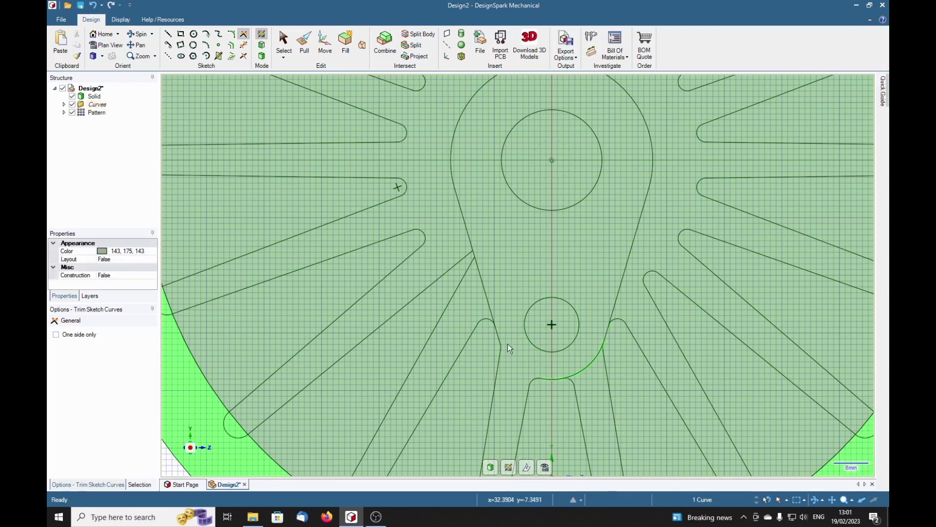
{"action": "scroll", "coordinate": [550, 429], "scroll_direction": "down", "scroll_amount": 8}
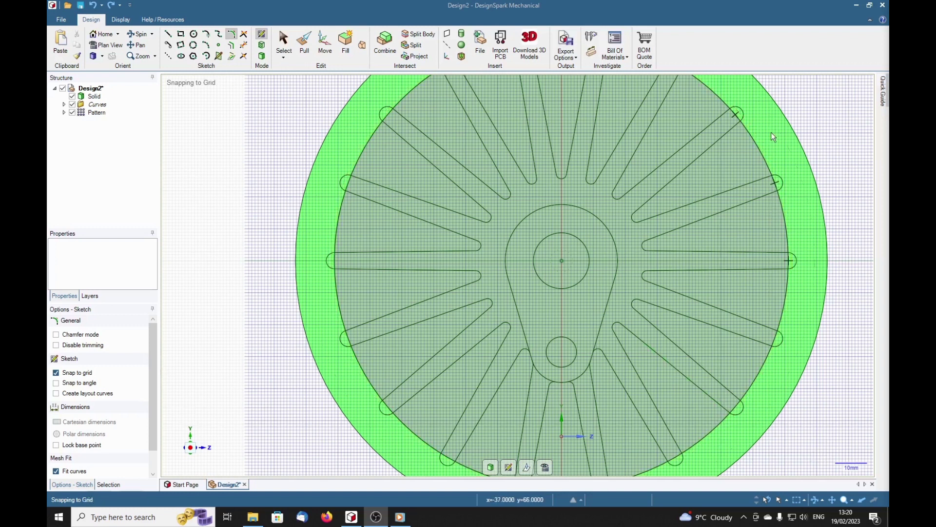
- Draw an arc from the top-right slot end to the neighbouring slot
{"action": "left_click", "coordinate": [742, 110]}
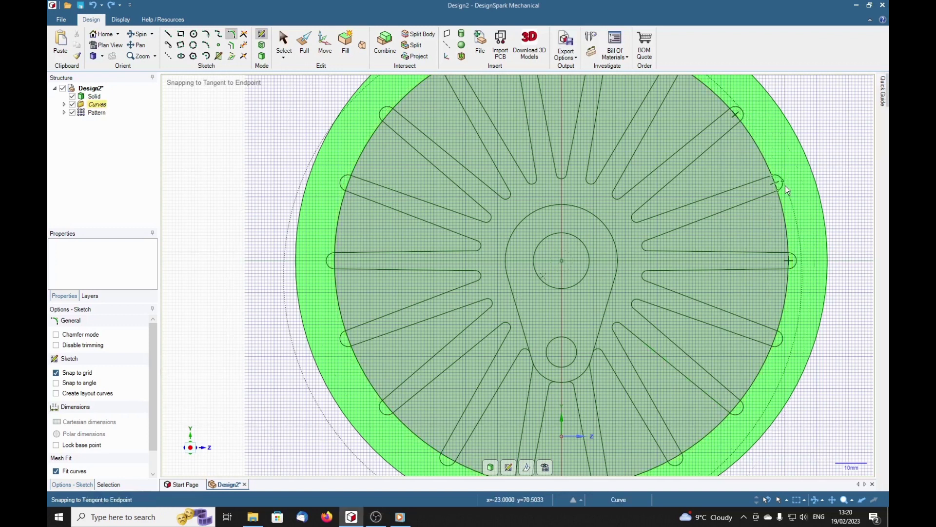
{"action": "left_click", "coordinate": [785, 185]}
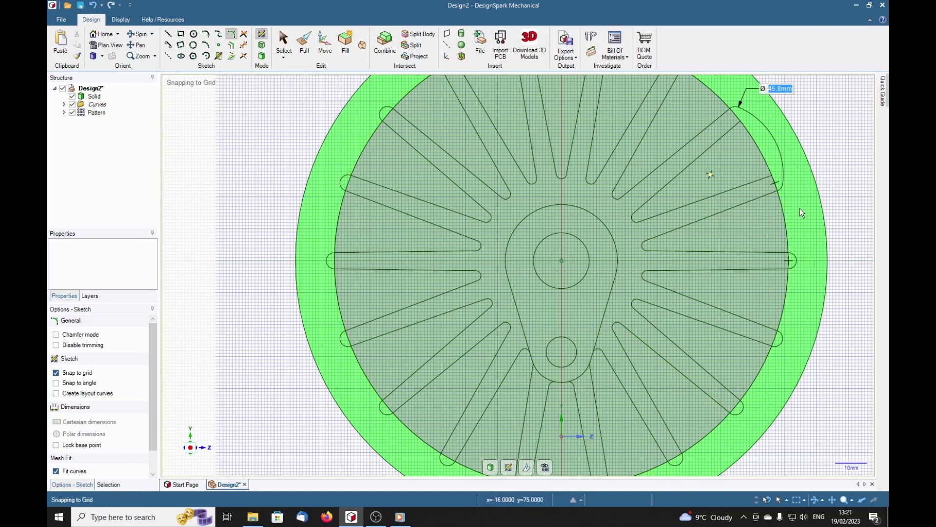
{"action": "key", "text": "t"}
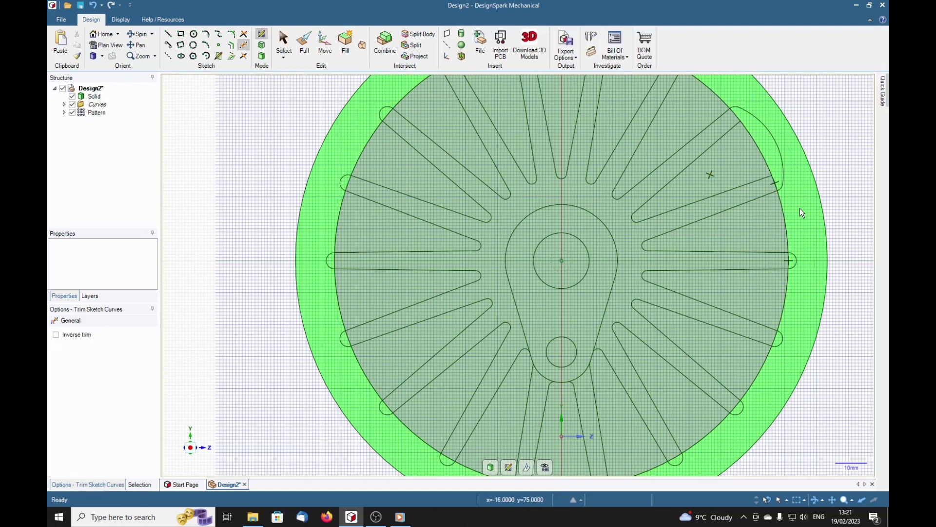
- Trim the stray rim arc and the rounded spoke-gap end caps around the right and left rim
{"action": "left_click", "coordinate": [773, 137]}
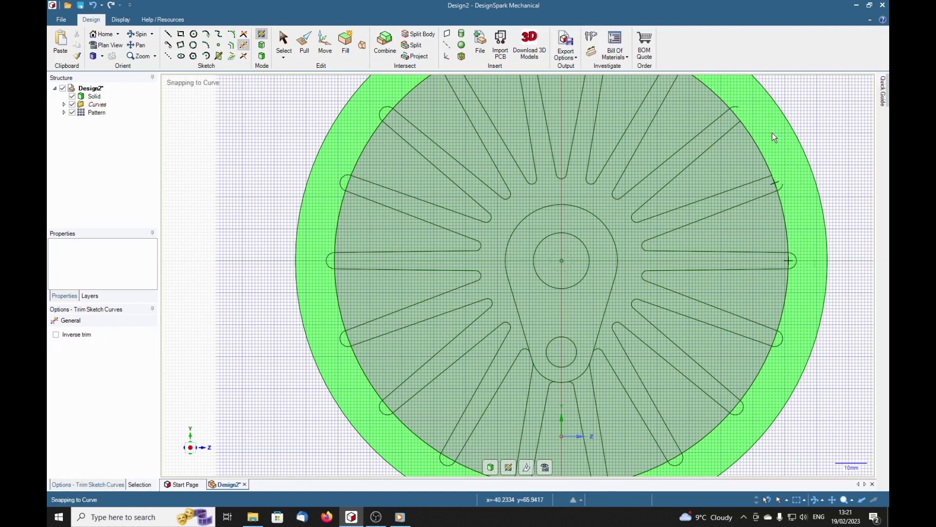
{"action": "left_click", "coordinate": [780, 189]}
{"action": "left_click", "coordinate": [794, 261]}
{"action": "left_click", "coordinate": [781, 337]}
{"action": "left_click", "coordinate": [740, 408]}
{"action": "left_click", "coordinate": [676, 459]}
{"action": "left_click", "coordinate": [448, 457]}
{"action": "left_click", "coordinate": [387, 408]}
{"action": "left_click", "coordinate": [345, 337]}
{"action": "left_click", "coordinate": [331, 261]}
{"action": "left_click", "coordinate": [346, 184]}
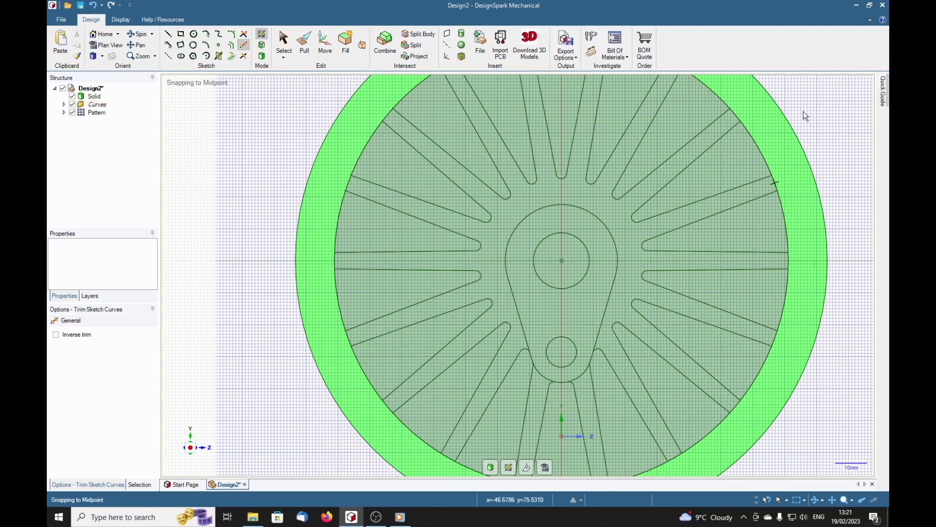
- Trim the remaining top-left and bottom spoke-gap end caps at the rim
{"action": "middle_click_drag", "start_coordinate": [802, 109], "coordinate": [799, 229], "text": "shift"}
{"action": "left_click", "coordinate": [432, 176]}
{"action": "middle_click_drag", "start_coordinate": [680, 417], "coordinate": [665, 133], "text": "shift"}
{"action": "left_click", "coordinate": [582, 326]}
{"action": "left_click", "coordinate": [504, 327]}
{"action": "middle_click_drag", "start_coordinate": [760, 356], "coordinate": [761, 423], "text": "shift"}
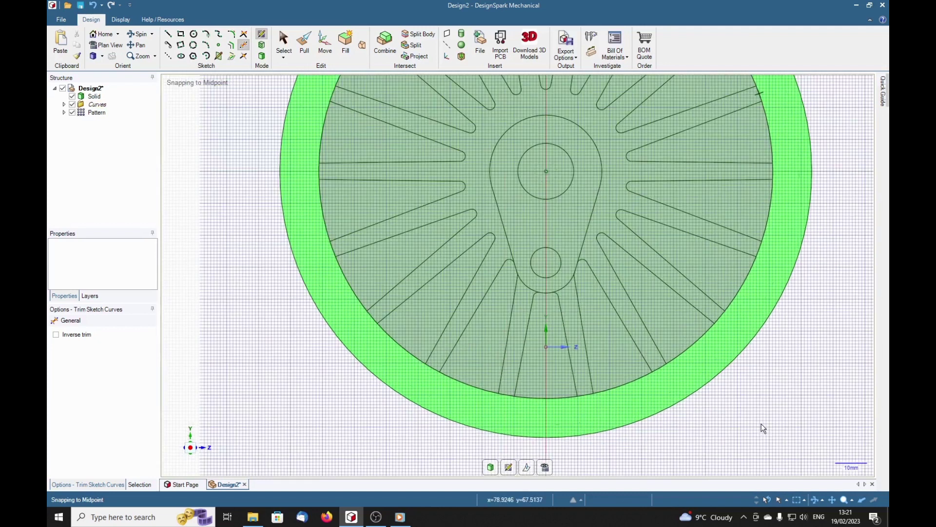
{"action": "scroll", "coordinate": [761, 423], "scroll_direction": "down", "scroll_amount": 2}
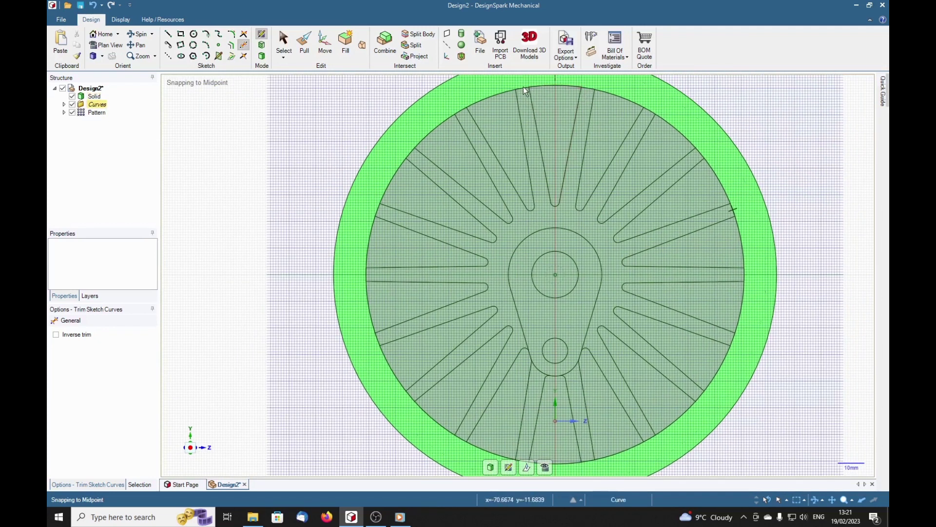
- Fillet the first spoke-slot corner at the rim with a 1.5mm radius
{"action": "left_click", "coordinate": [231, 34]}
{"action": "left_click", "coordinate": [534, 87]}
{"action": "type", "text": "1.5"}
{"action": "scroll", "coordinate": [569, 79], "scroll_direction": "up", "scroll_amount": 3}
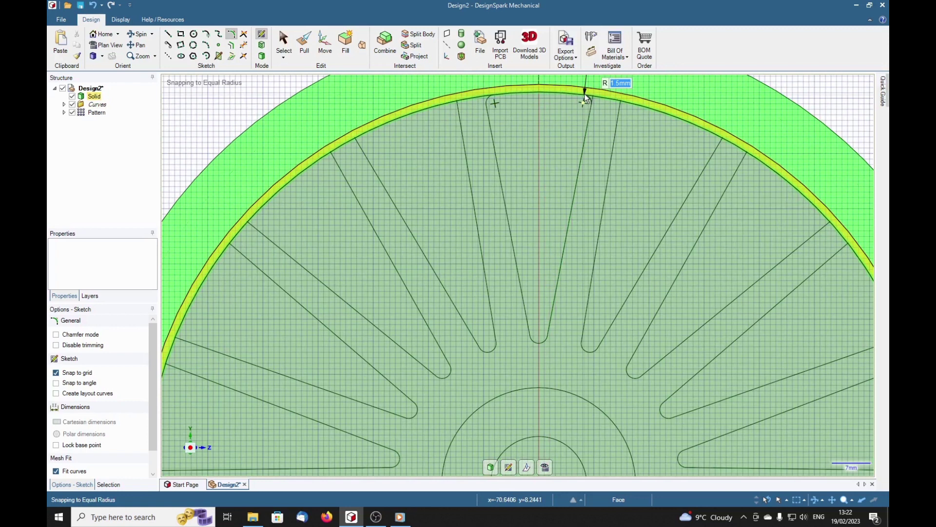
{"action": "key", "text": "Return"}
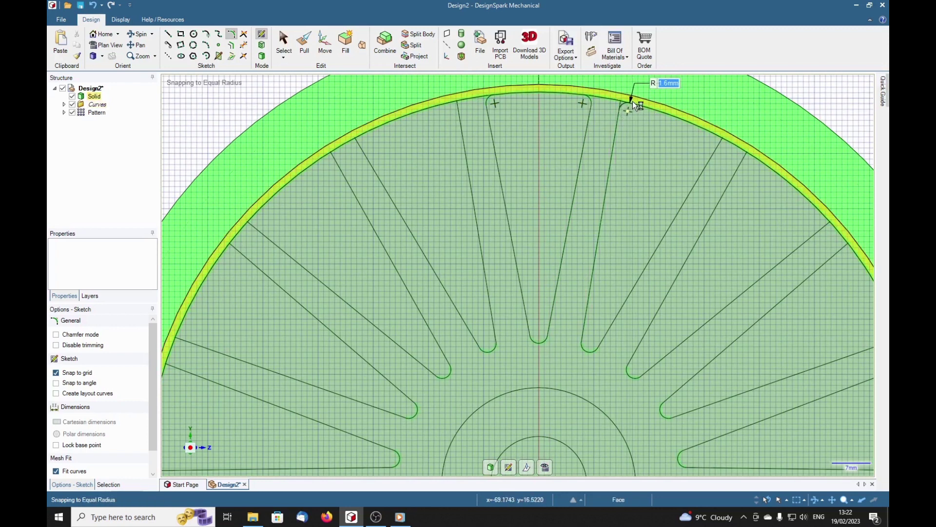
- Round the next slot corners around the right side of the rim with 1.5mm fillets
{"action": "left_click", "coordinate": [633, 101]}
{"action": "left_click", "coordinate": [713, 134]}
{"action": "left_click", "coordinate": [753, 157]}
{"action": "left_click", "coordinate": [821, 213]}
{"action": "left_click", "coordinate": [854, 253]}
{"action": "middle_click_drag", "start_coordinate": [857, 334], "coordinate": [677, 220], "text": "shift"}
{"action": "left_click", "coordinate": [718, 214]}
{"action": "left_click", "coordinate": [731, 254]}
{"action": "left_click", "coordinate": [749, 346]}
{"action": "left_click", "coordinate": [748, 399]}
{"action": "middle_click_drag", "start_coordinate": [684, 455], "coordinate": [718, 203], "text": "shift"}
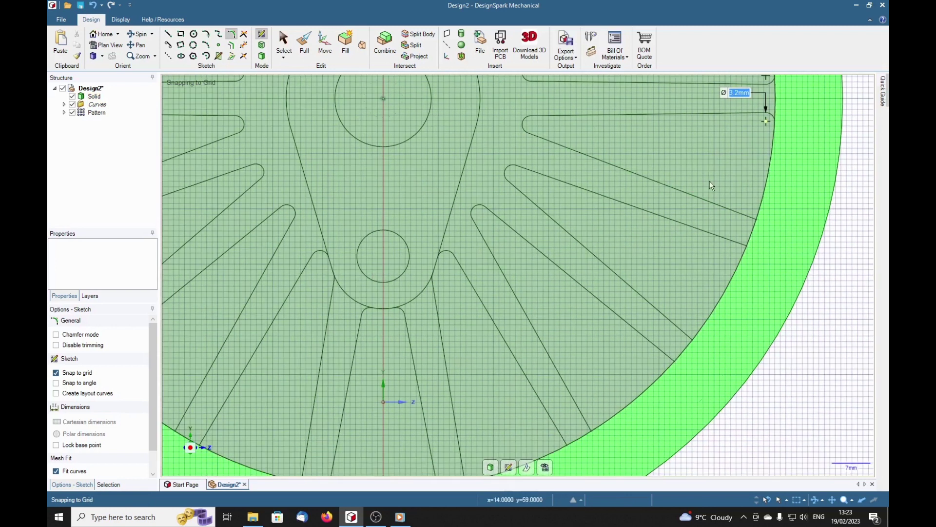
{"action": "left_click", "coordinate": [741, 255]}
{"action": "left_click", "coordinate": [684, 333]}
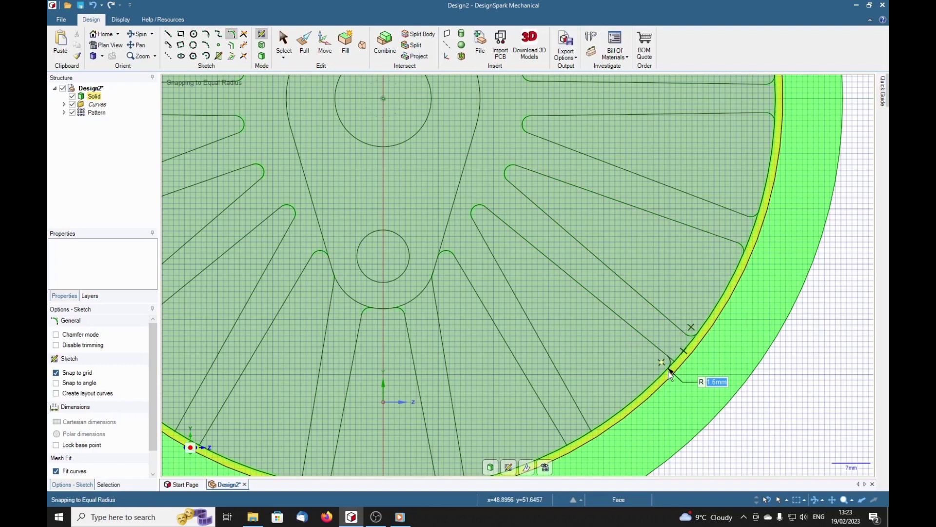
{"action": "left_click", "coordinate": [669, 369]}
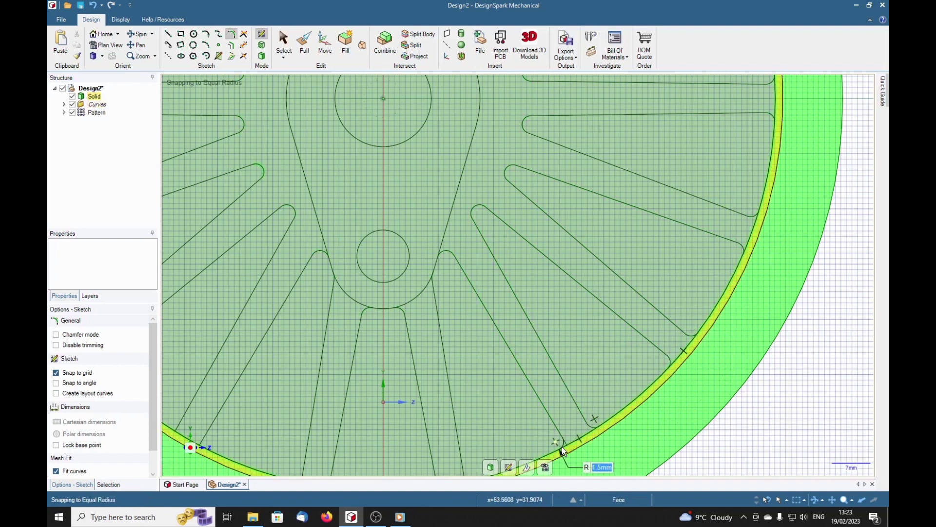
- Fillet the slot corners along the wheel's lower rim
{"action": "middle_click_drag", "start_coordinate": [558, 447], "coordinate": [777, 323], "text": "shift"}
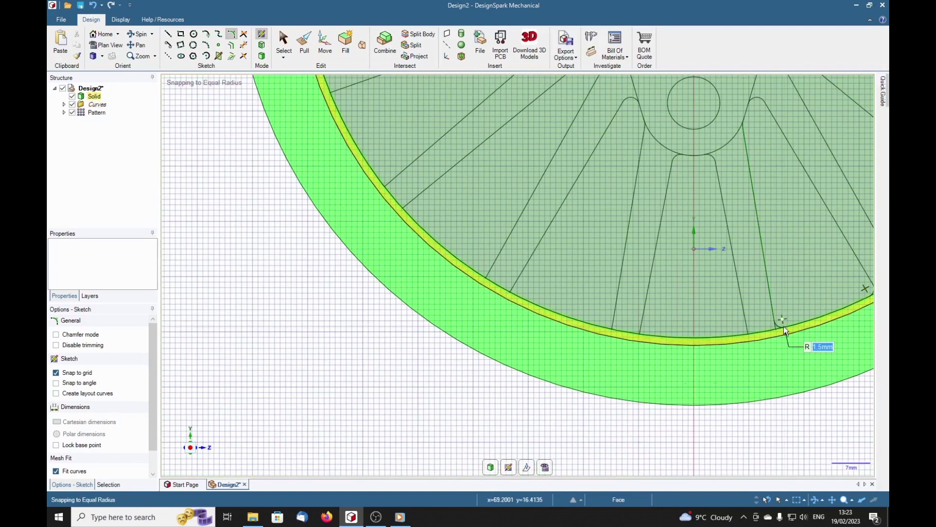
{"action": "left_click", "coordinate": [786, 325]}
{"action": "left_click", "coordinate": [739, 333]}
{"action": "left_click", "coordinate": [649, 334]}
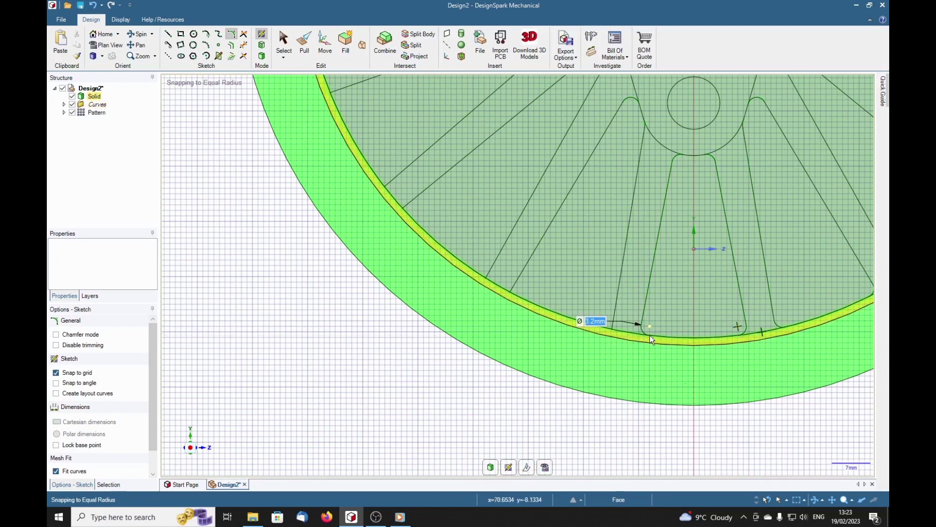
{"action": "left_click", "coordinate": [513, 292]}
{"action": "left_click", "coordinate": [486, 275]}
{"action": "left_click", "coordinate": [411, 201]}
{"action": "left_click", "coordinate": [384, 182]}
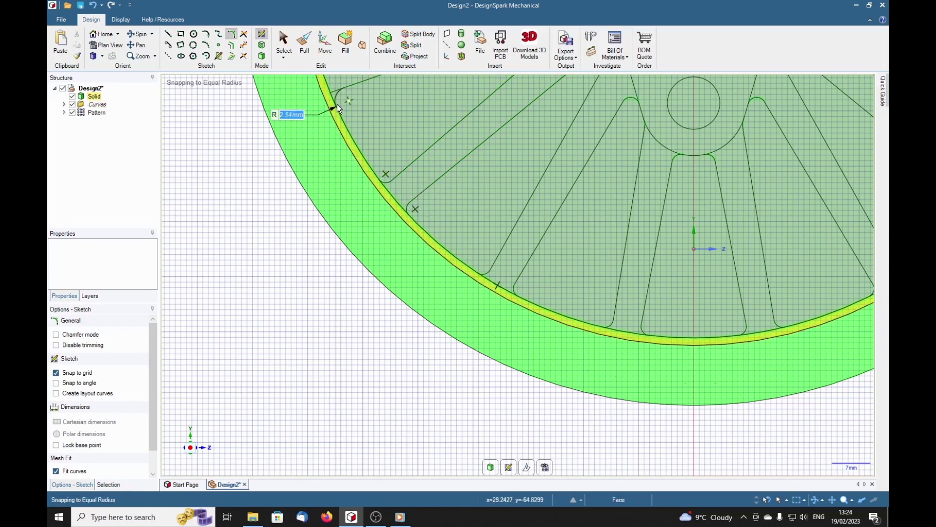
{"action": "left_click", "coordinate": [338, 104]}
- Fillet the remaining slot corners on the left rim, finishing with the last one
{"action": "middle_click_drag", "start_coordinate": [370, 102], "coordinate": [601, 446], "text": "shift"}
{"action": "left_click", "coordinate": [555, 412]}
{"action": "left_click", "coordinate": [540, 321]}
{"action": "left_click", "coordinate": [542, 270]}
{"action": "left_click", "coordinate": [563, 179]}
{"action": "middle_click_drag", "start_coordinate": [576, 141], "coordinate": [367, 367], "text": "shift"}
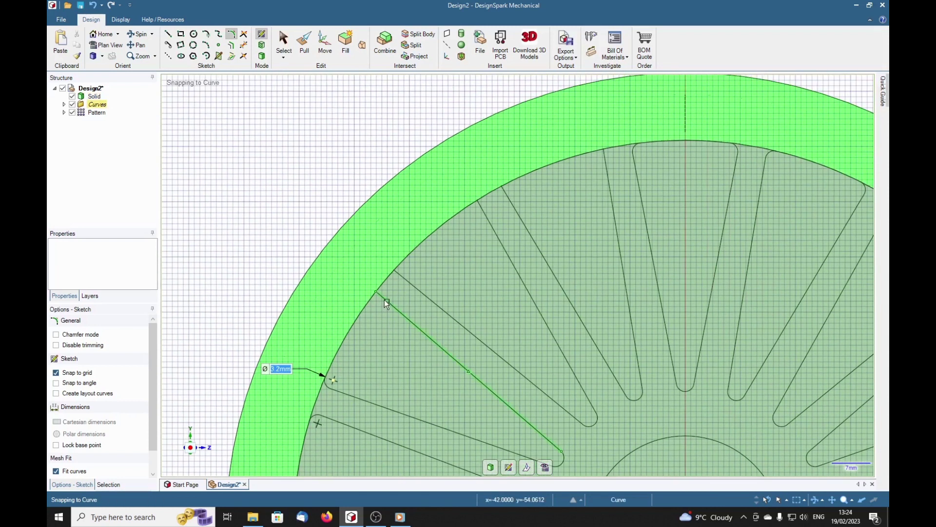
{"action": "left_click", "coordinate": [467, 206]}
{"action": "left_click", "coordinate": [591, 155]}
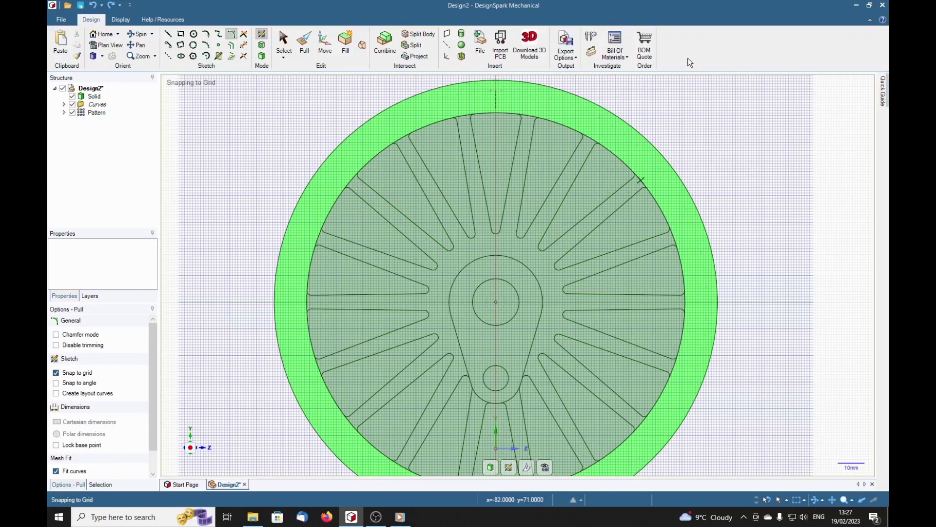
- Turn the sketch into a solid and begin selecting the faces between the spokes
{"action": "key", "text": "p"}
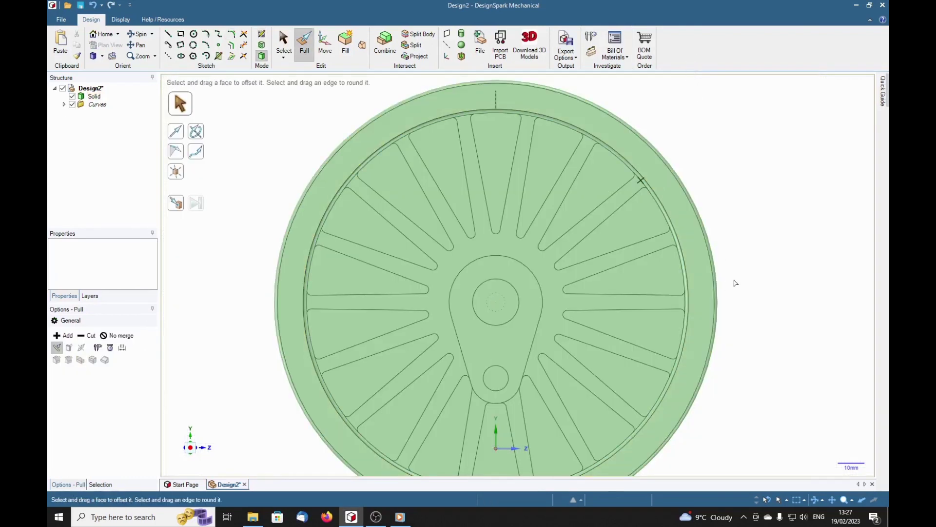
{"action": "left_click", "coordinate": [542, 174]}
{"action": "left_click", "coordinate": [550, 154]}
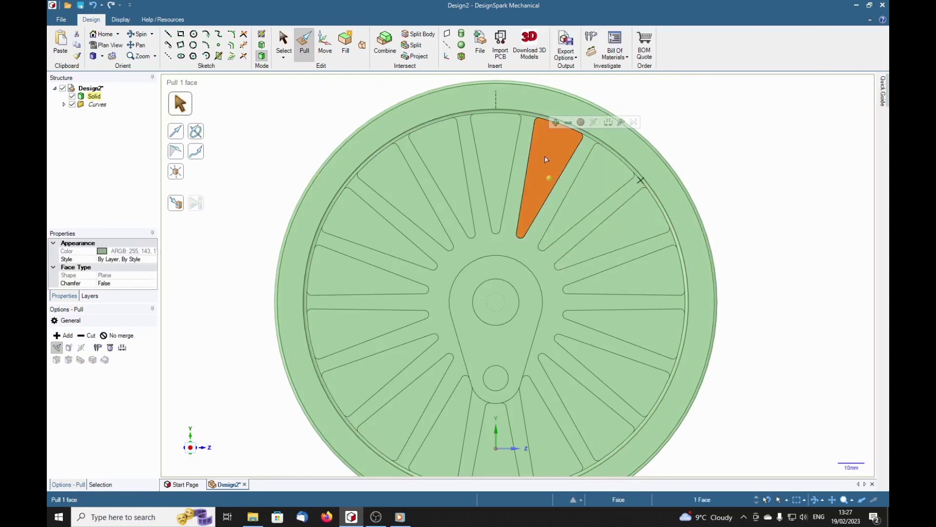
{"action": "left_click", "coordinate": [600, 193], "text": "ctrl"}
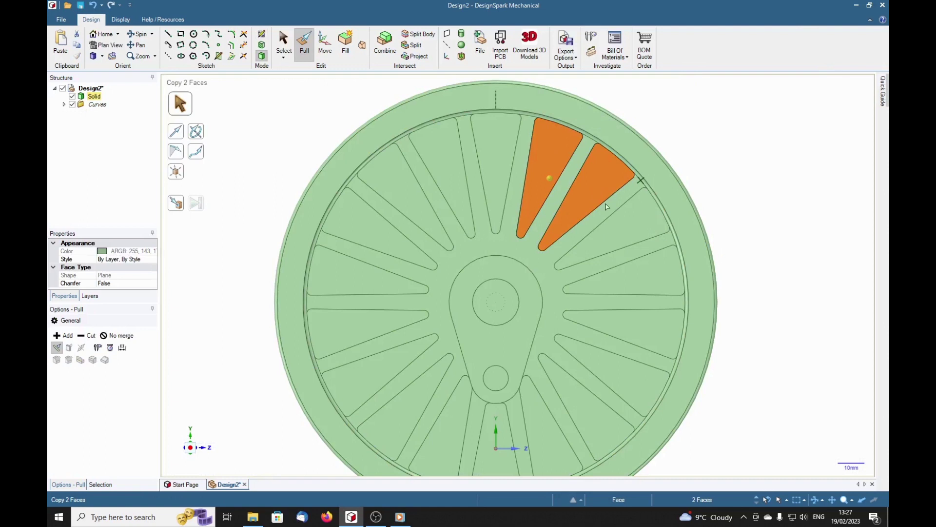
{"action": "left_click", "coordinate": [619, 228], "text": "ctrl"}
{"action": "left_click", "coordinate": [651, 273], "text": "ctrl"}
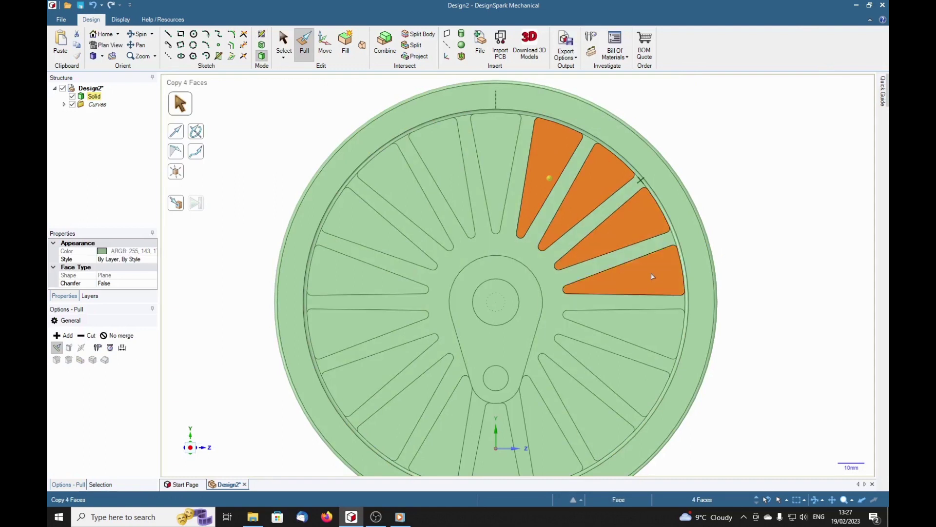
{"action": "left_click", "coordinate": [655, 343], "text": "ctrl"}
{"action": "left_click", "coordinate": [627, 378], "text": "ctrl"}
{"action": "left_click", "coordinate": [601, 416], "text": "ctrl"}
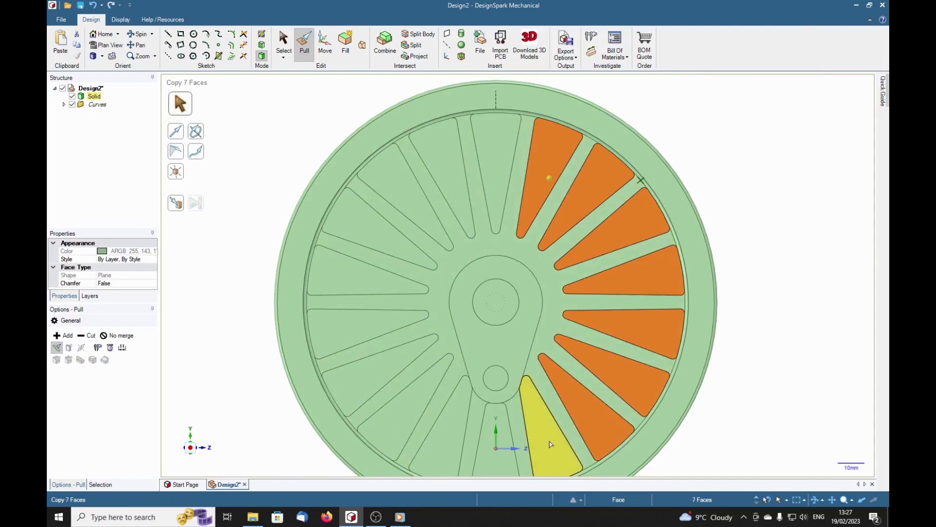
{"action": "left_click", "coordinate": [552, 441], "text": "ctrl"}
{"action": "left_click", "coordinate": [502, 452], "text": "ctrl"}
- Select the remaining gap faces and delete all 18 to open holes between the spokes
{"action": "left_click", "coordinate": [445, 442], "text": "ctrl"}
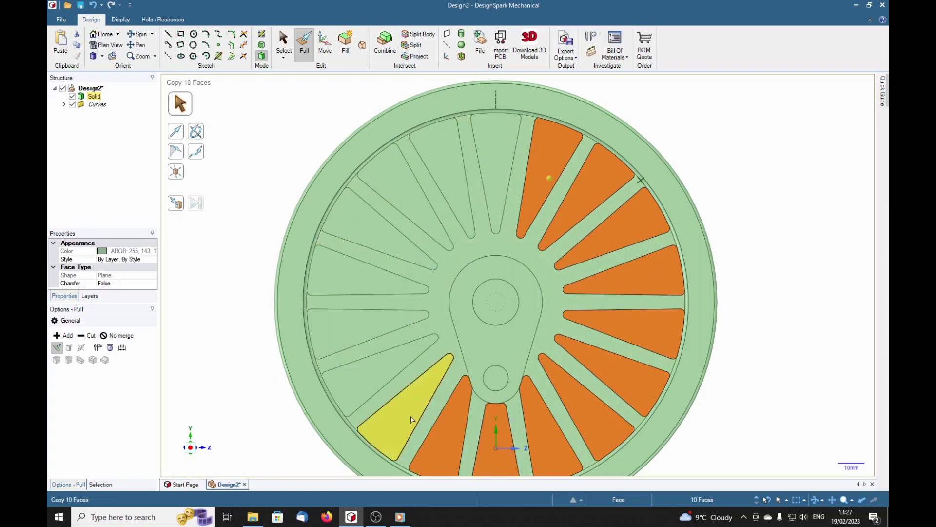
{"action": "left_click", "coordinate": [409, 418], "text": "ctrl"}
{"action": "left_click", "coordinate": [373, 373], "text": "ctrl"}
{"action": "left_click", "coordinate": [357, 329], "text": "ctrl"}
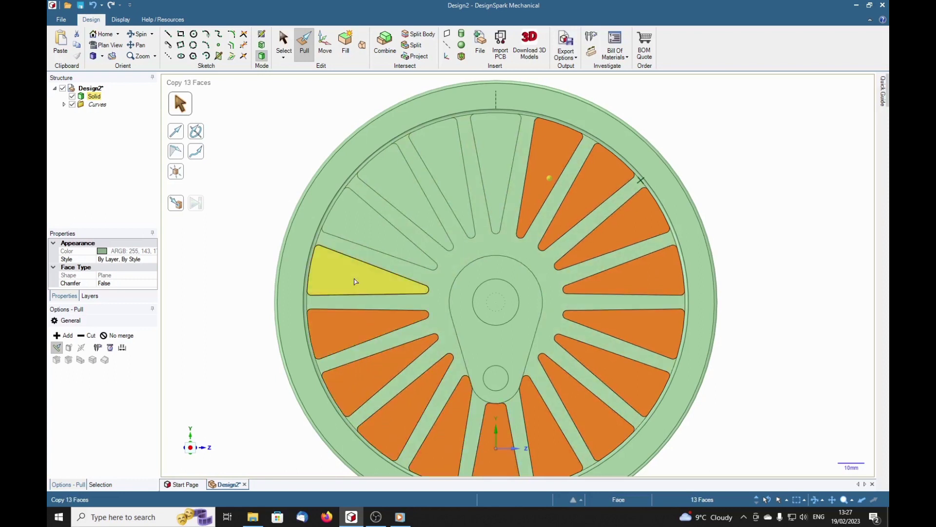
{"action": "left_click", "coordinate": [356, 282], "text": "ctrl"}
{"action": "left_click", "coordinate": [361, 221], "text": "ctrl"}
{"action": "left_click", "coordinate": [407, 188], "text": "ctrl"}
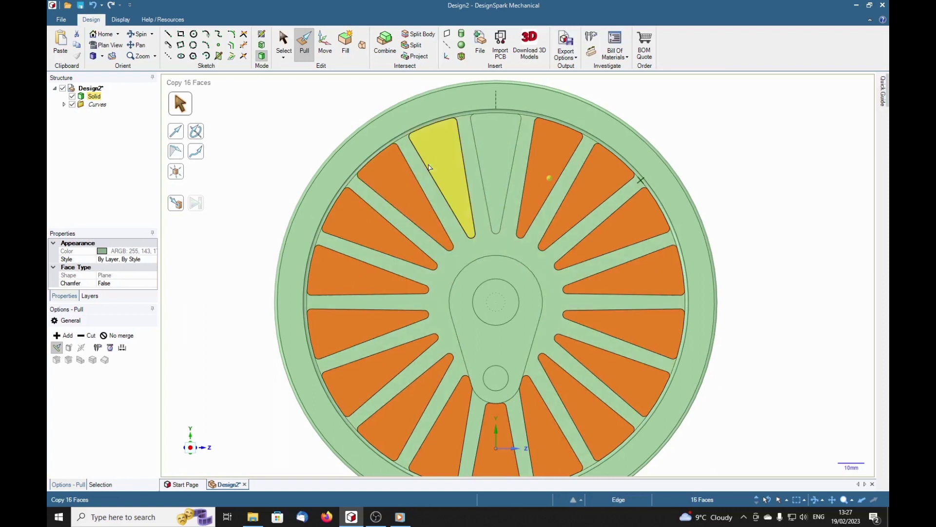
{"action": "left_click", "coordinate": [439, 163], "text": "ctrl"}
{"action": "left_click", "coordinate": [495, 155], "text": "ctrl"}
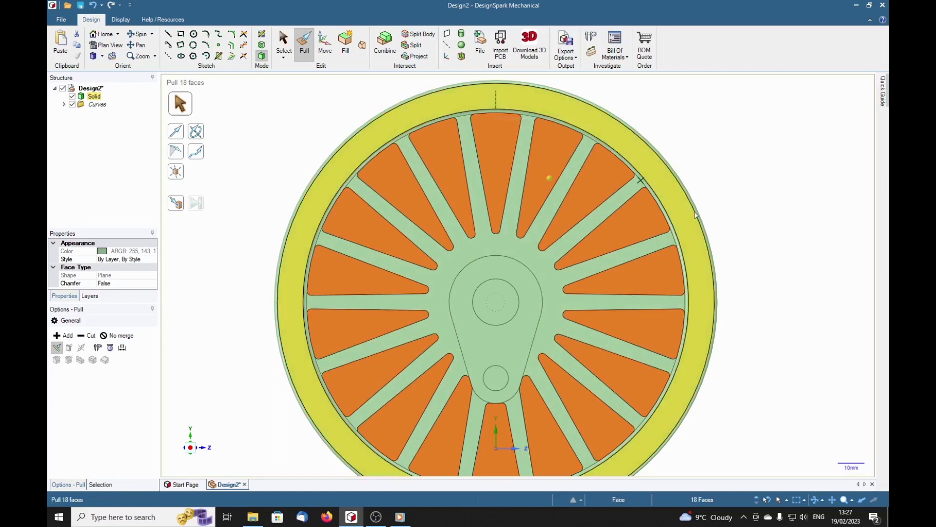
{"action": "middle_click_drag", "start_coordinate": [828, 280], "coordinate": [733, 290]}
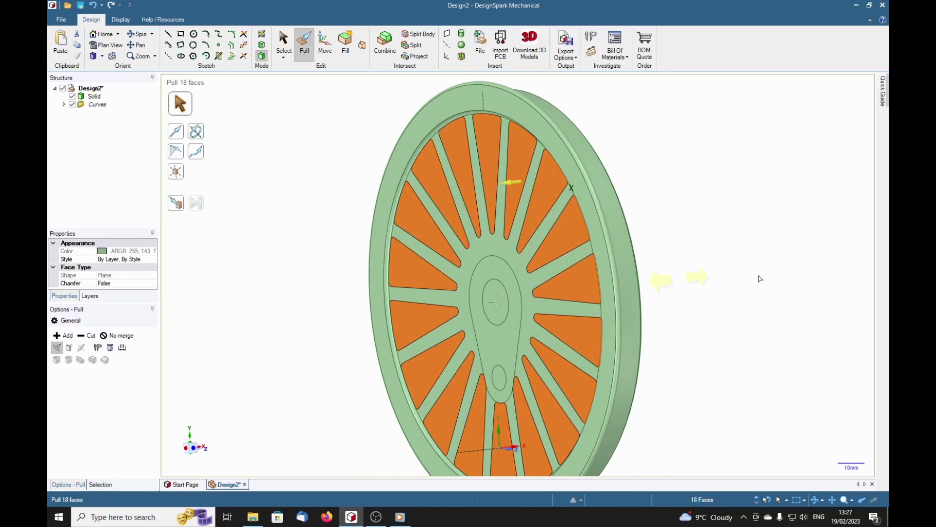
{"action": "key", "text": "Delete"}
{"action": "middle_click_drag", "start_coordinate": [706, 295], "coordinate": [773, 306]}
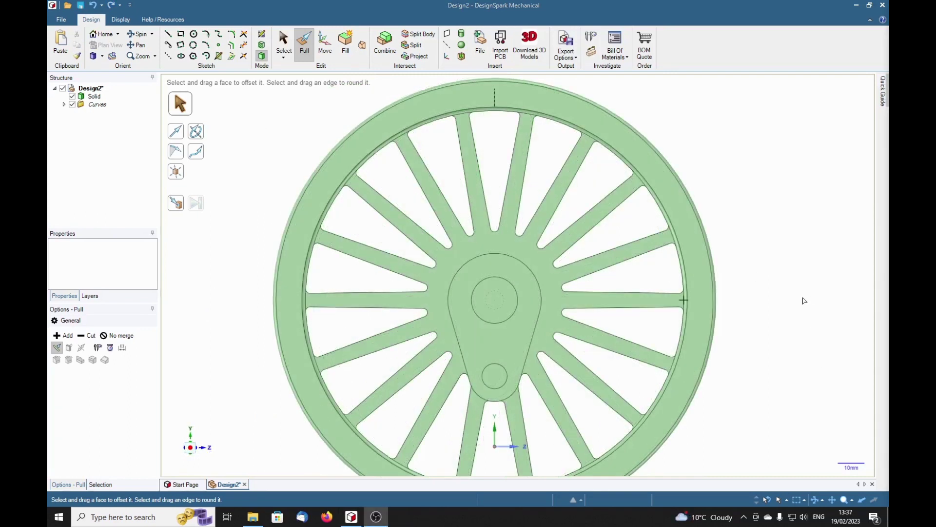
- Extend the hub face up to the rim level with Pull Up To
{"action": "left_click", "coordinate": [493, 341]}
{"action": "left_click", "coordinate": [453, 344]}
{"action": "left_click", "coordinate": [507, 347]}
{"action": "left_click", "coordinate": [505, 344]}
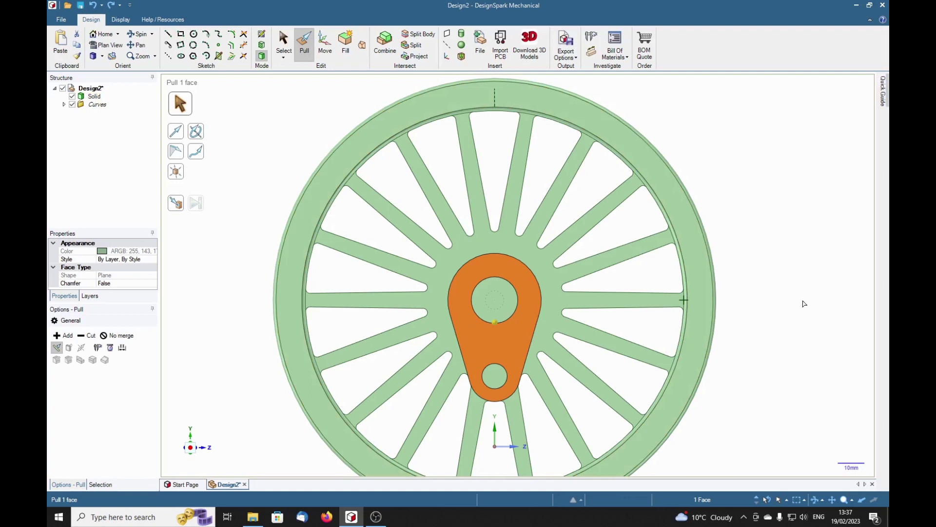
{"action": "middle_click_drag", "start_coordinate": [804, 304], "coordinate": [717, 308]}
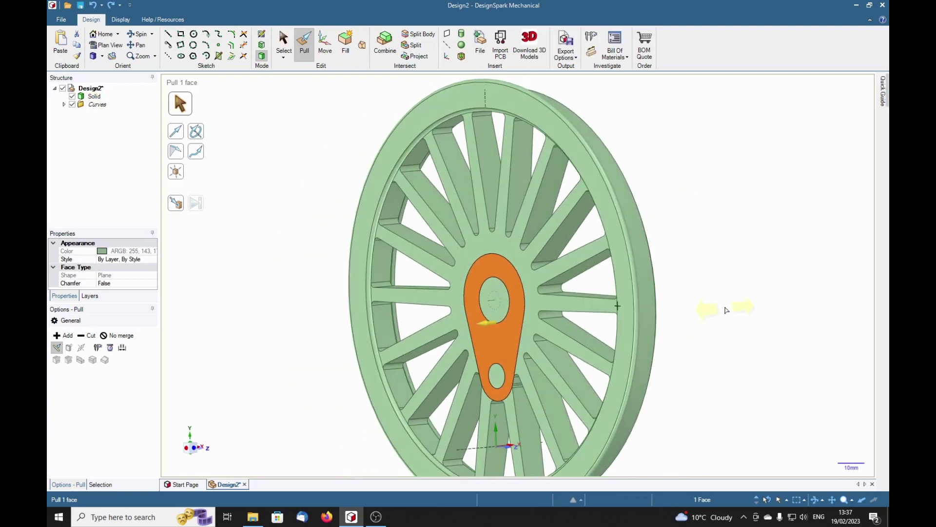
{"action": "left_click", "coordinate": [178, 206]}
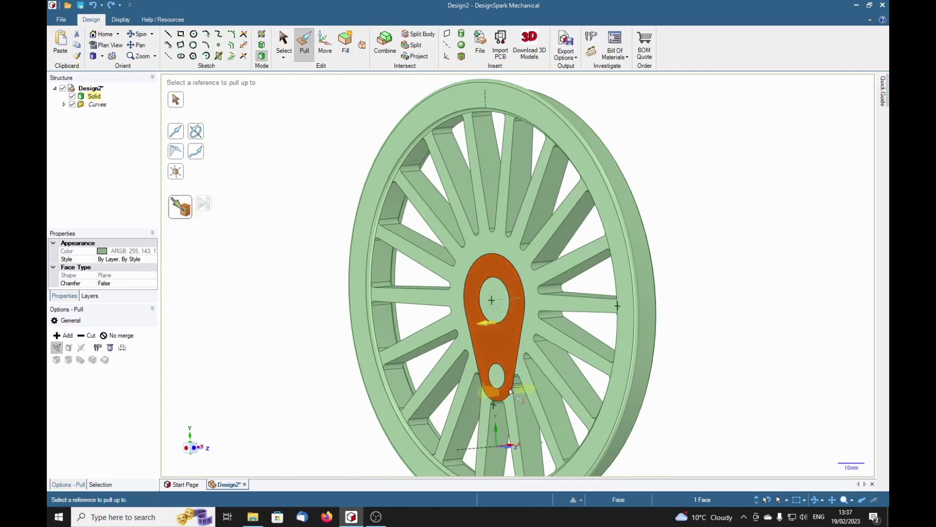
{"action": "left_click", "coordinate": [623, 349]}
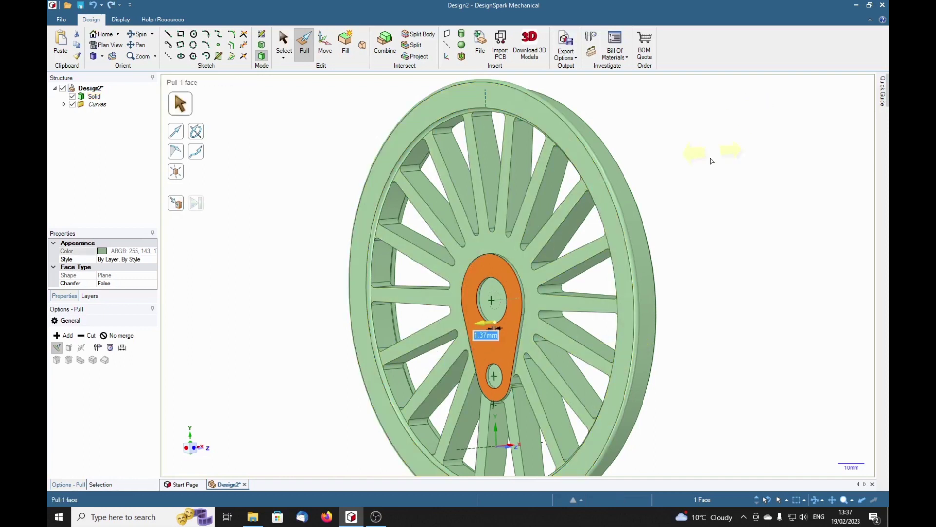
- Pull the circular face inside the hub hole down to cut the axle hole through
{"action": "middle_click_drag", "start_coordinate": [718, 258], "coordinate": [803, 149]}
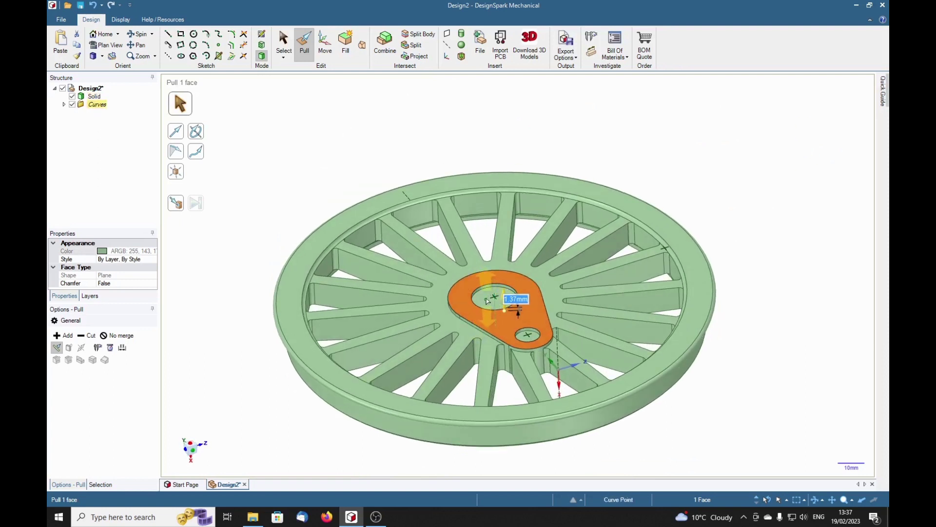
{"action": "left_click", "coordinate": [501, 298]}
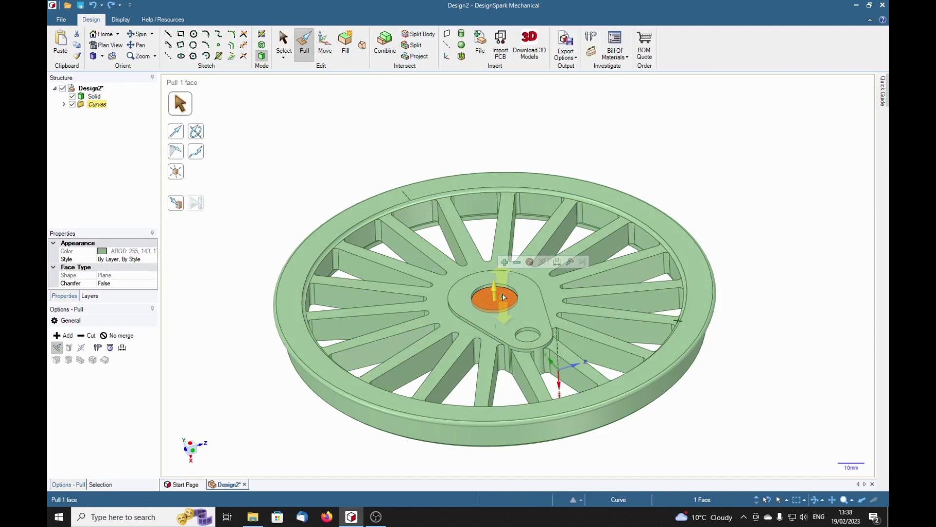
{"action": "left_click_drag", "start_coordinate": [501, 298], "coordinate": [507, 404]}
- Cut the small crank-pin hole down through the hub
{"action": "left_click", "coordinate": [736, 211]}
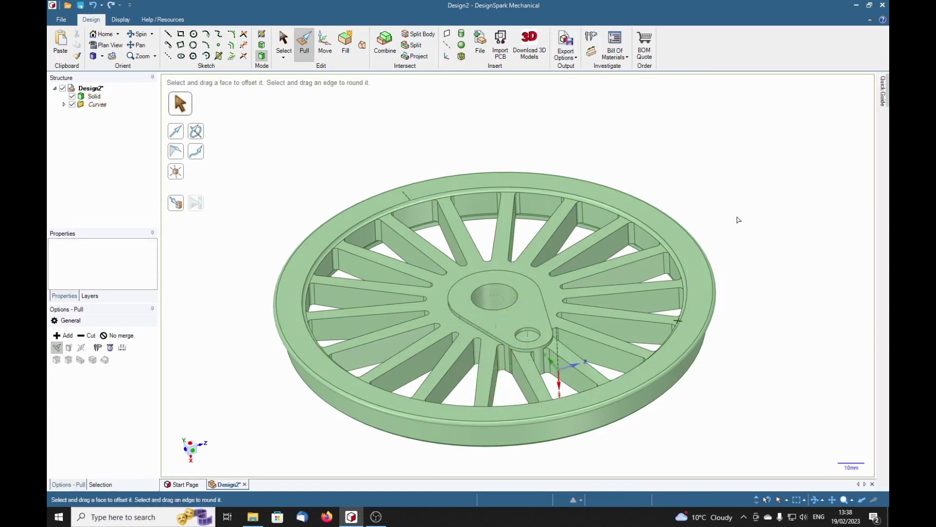
{"action": "mouse_move", "coordinate": [736, 211]}
{"action": "middle_mouse_down"}
{"action": "mouse_move", "coordinate": [745, 252]}
{"action": "mouse_move", "coordinate": [751, 208]}
{"action": "middle_mouse_up"}
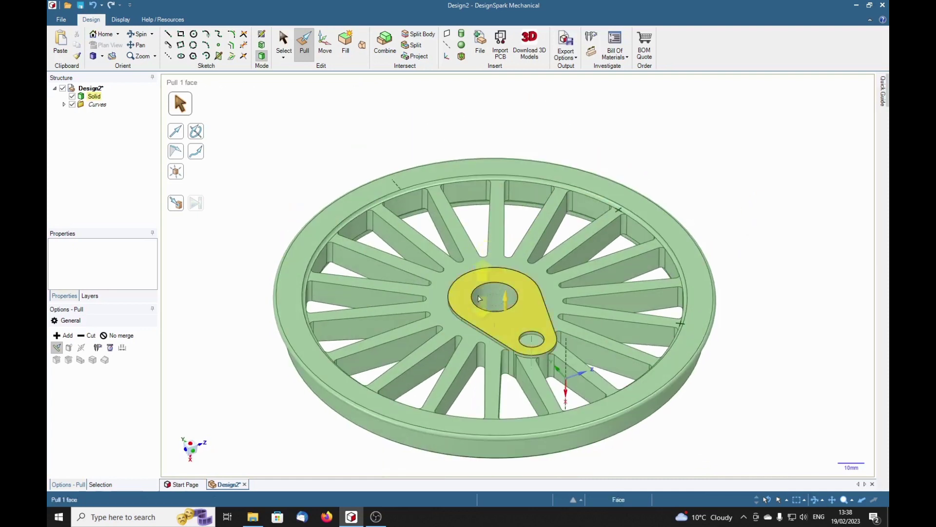
{"action": "left_click", "coordinate": [512, 332]}
{"action": "left_click", "coordinate": [538, 341]}
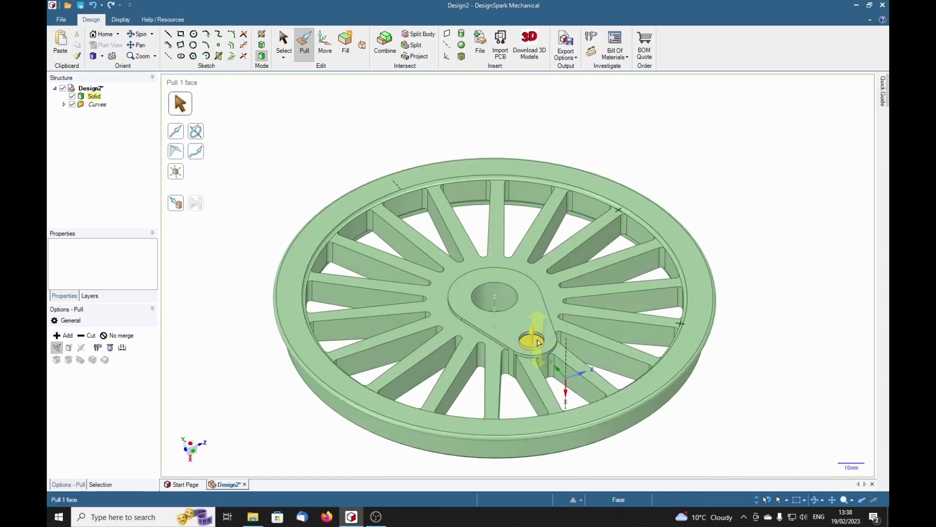
{"action": "left_click_drag", "start_coordinate": [539, 341], "coordinate": [538, 404]}
{"action": "key", "text": "Escape"}
- Pull the hub plate out 14.3mm so it sits level with the rim face
{"action": "scroll", "coordinate": [673, 210], "scroll_direction": "up", "scroll_amount": 2}
{"action": "scroll", "coordinate": [684, 190], "scroll_direction": "down", "scroll_amount": 2}
{"action": "middle_click_drag", "start_coordinate": [684, 190], "coordinate": [714, 314]}
{"action": "left_click_drag", "start_coordinate": [707, 310], "coordinate": [687, 302]}
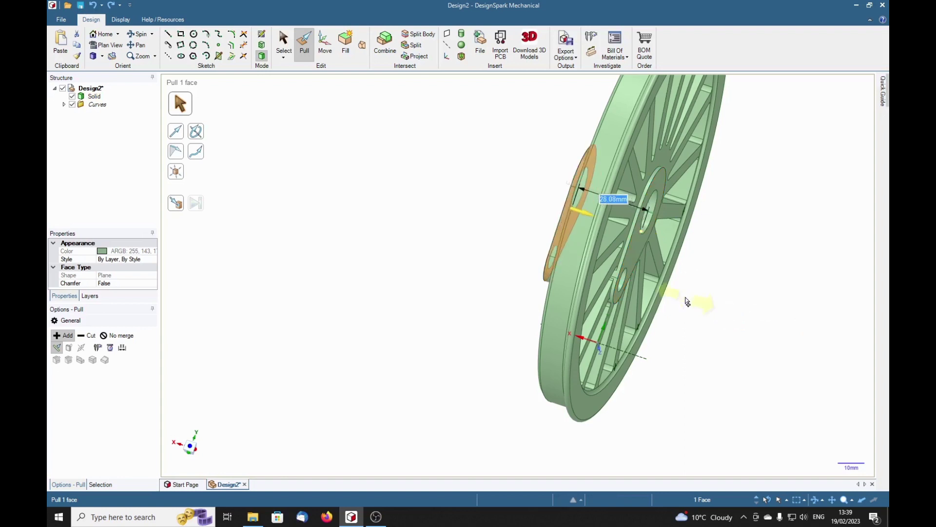
{"action": "left_click_drag", "start_coordinate": [531, 391], "coordinate": [480, 397]}
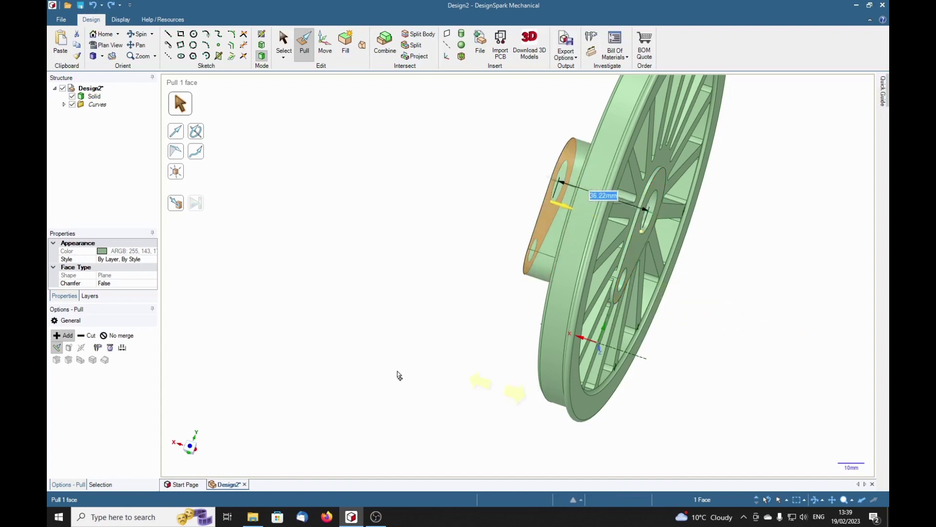
{"action": "middle_click_drag", "start_coordinate": [365, 367], "coordinate": [437, 357]}
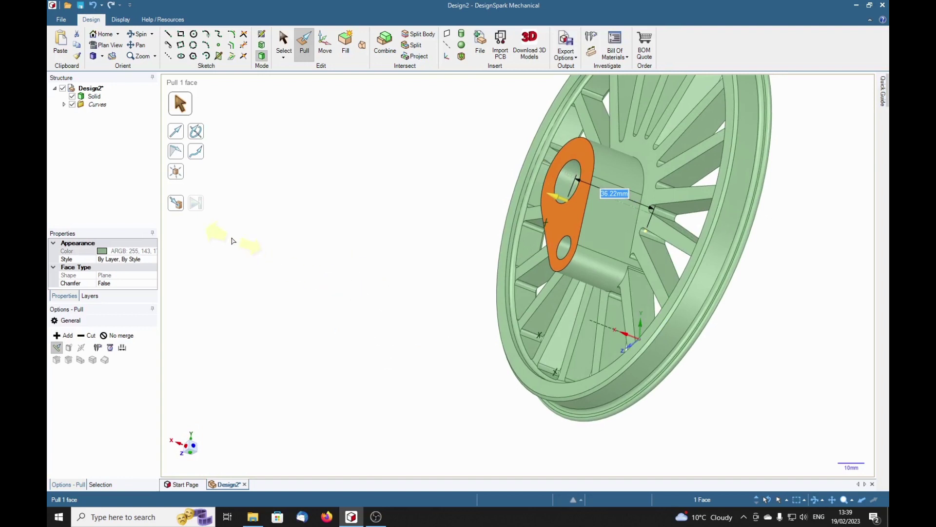
{"action": "left_click", "coordinate": [176, 202]}
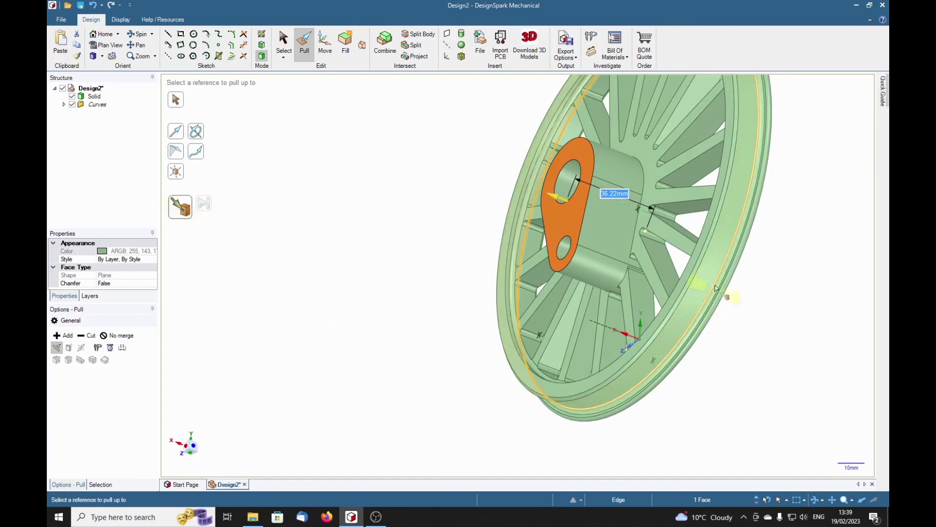
{"action": "left_click", "coordinate": [692, 270]}
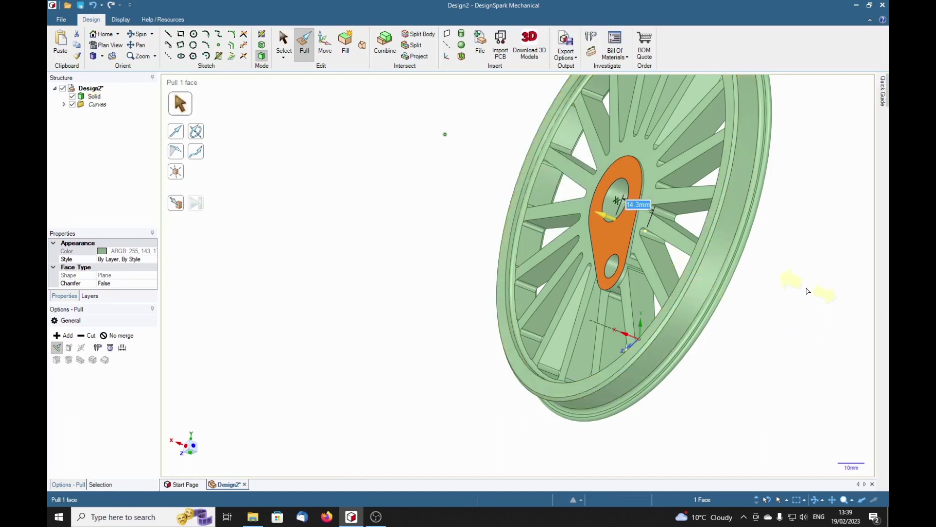
{"action": "left_click", "coordinate": [799, 302]}
{"action": "middle_click_drag", "start_coordinate": [800, 286], "coordinate": [794, 340]}
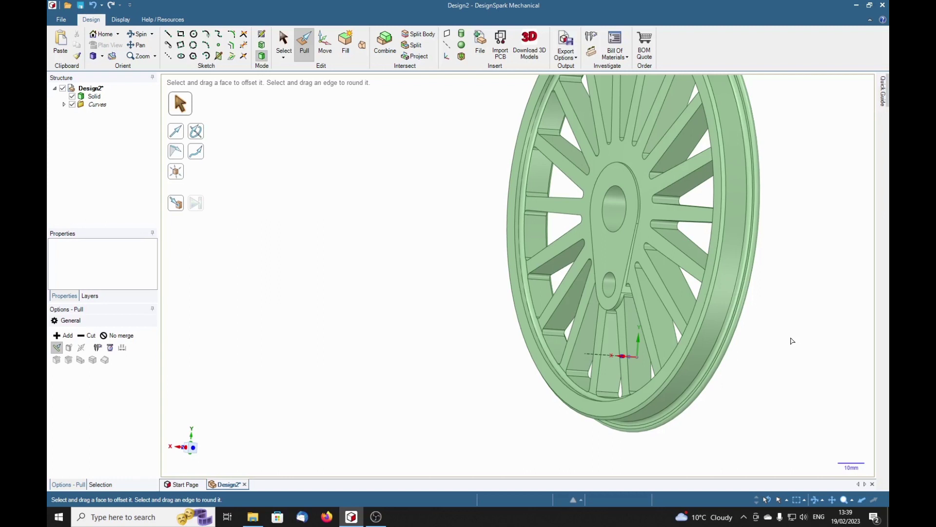
- Pull the hub crank face outward to a 3/32in boss thickness
{"action": "left_click", "coordinate": [610, 256]}
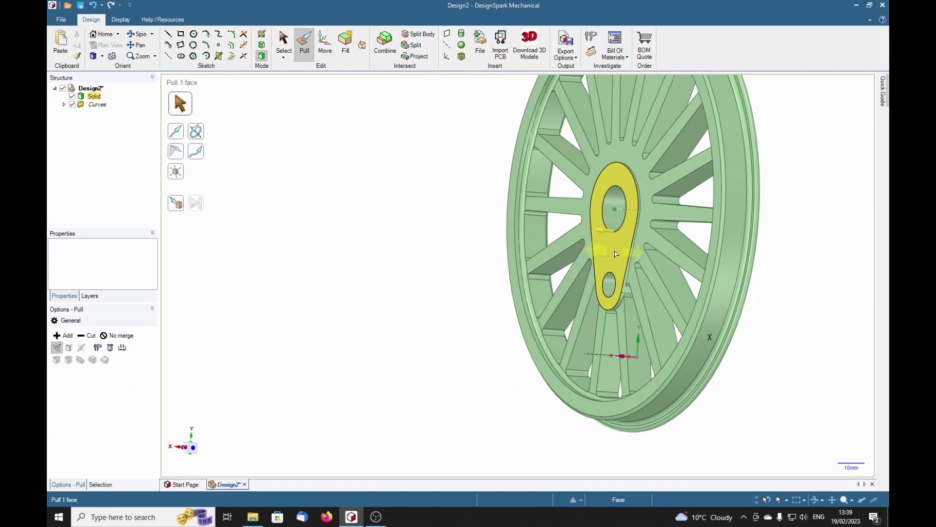
{"action": "left_click", "coordinate": [715, 255]}
{"action": "left_click", "coordinate": [717, 253]}
{"action": "left_click", "coordinate": [715, 257]}
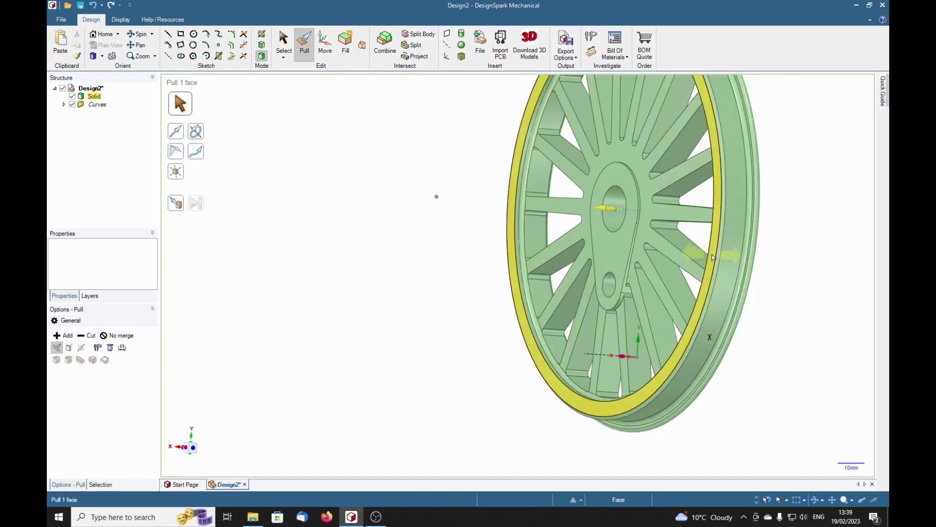
{"action": "left_click", "coordinate": [619, 255]}
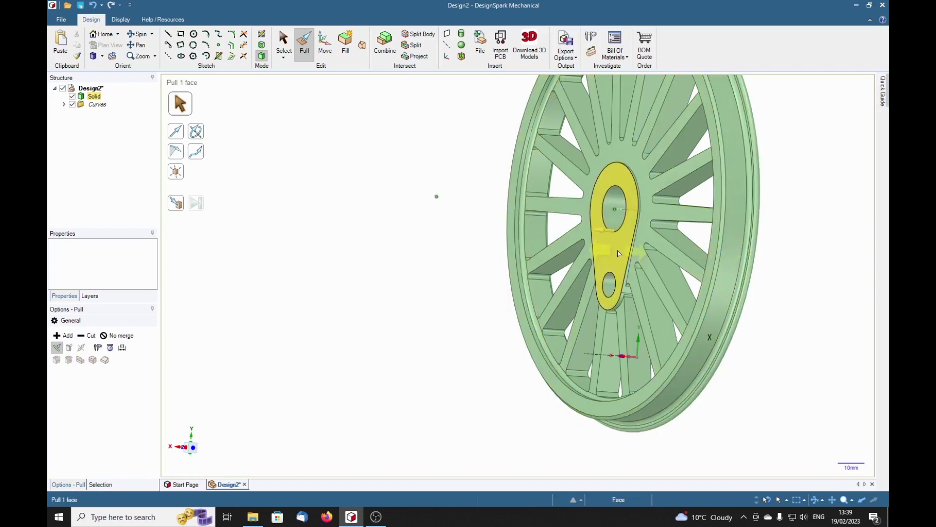
{"action": "left_click_drag", "start_coordinate": [613, 253], "coordinate": [604, 255]}
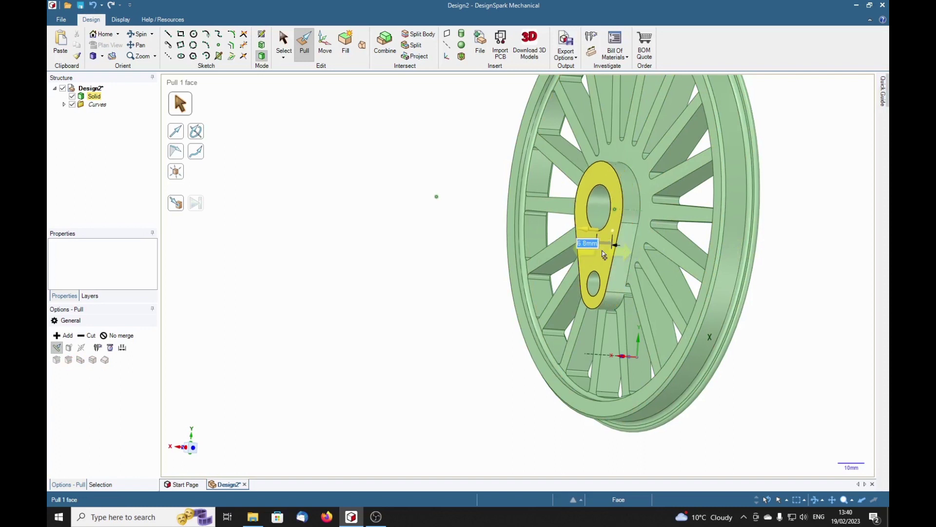
{"action": "type", "text": "3/32in"}
{"action": "key", "text": "Return"}
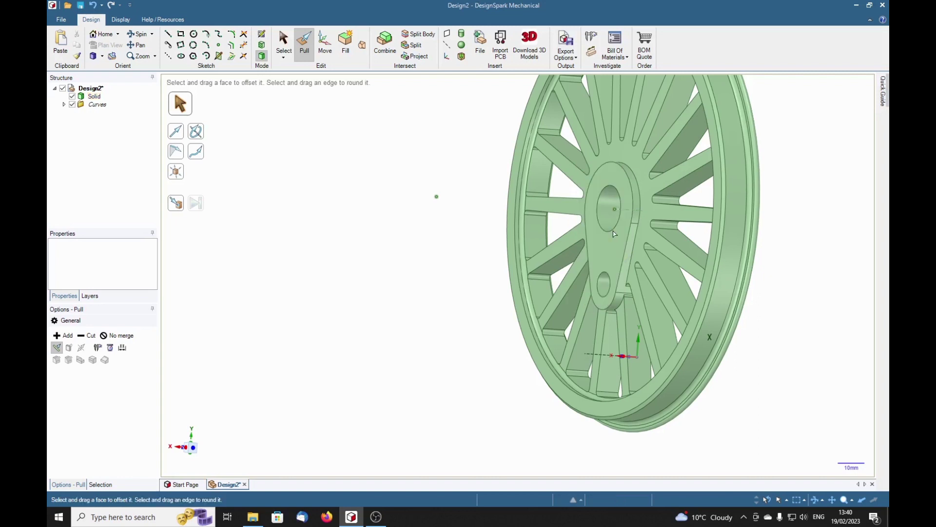
{"action": "middle_click_drag", "start_coordinate": [800, 247], "coordinate": [736, 331]}
{"action": "mouse_move", "coordinate": [737, 398]}
{"action": "middle_mouse_down"}
{"action": "mouse_move", "coordinate": [826, 383]}
{"action": "mouse_move", "coordinate": [660, 326]}
{"action": "mouse_move", "coordinate": [735, 317]}
{"action": "mouse_move", "coordinate": [768, 390]}
{"action": "mouse_move", "coordinate": [811, 351]}
{"action": "mouse_move", "coordinate": [811, 367]}
{"action": "middle_mouse_up"}
{"action": "right_click", "coordinate": [811, 368]}
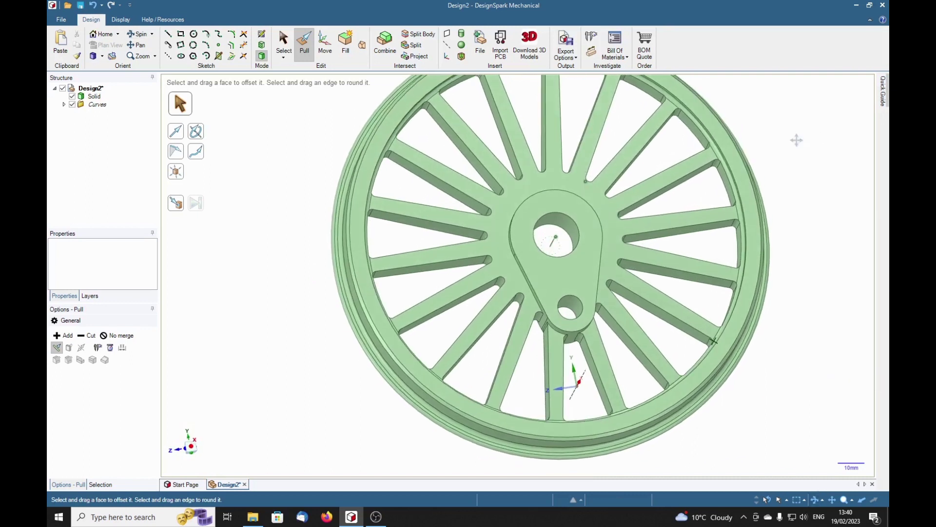
- Select the edge loops of the lower and left-side spoke openings
{"action": "middle_click_drag", "start_coordinate": [794, 146], "coordinate": [794, 174], "text": "shift"}
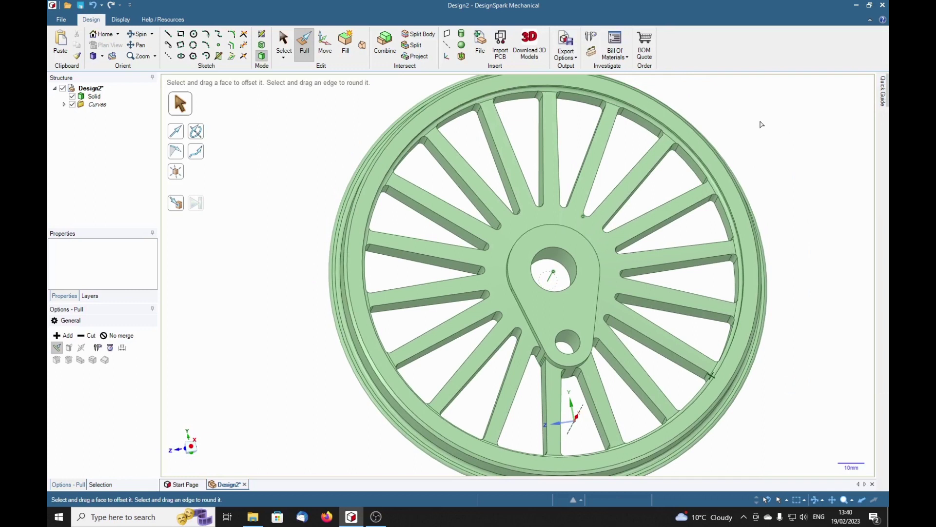
{"action": "left_click", "coordinate": [560, 285]}
{"action": "left_click", "coordinate": [578, 403]}
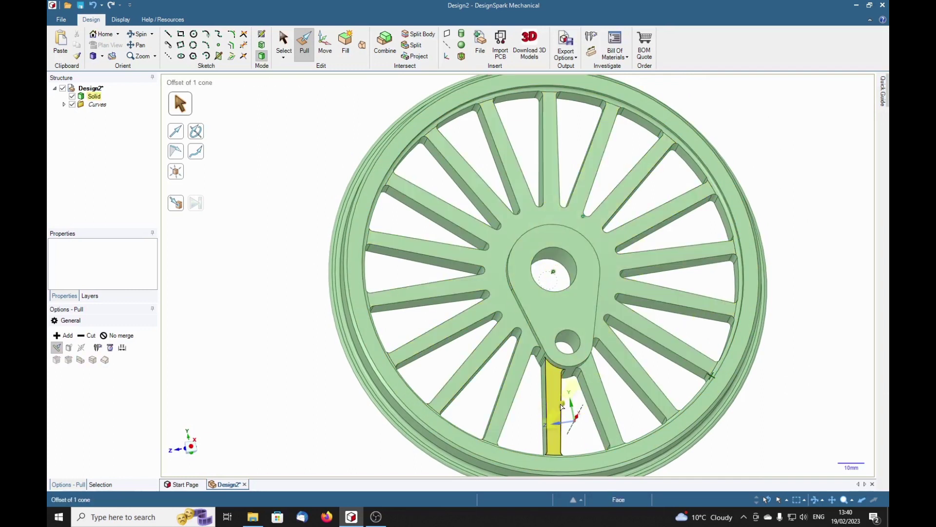
{"action": "left_click", "coordinate": [562, 406]}
{"action": "double_click", "coordinate": [564, 407]}
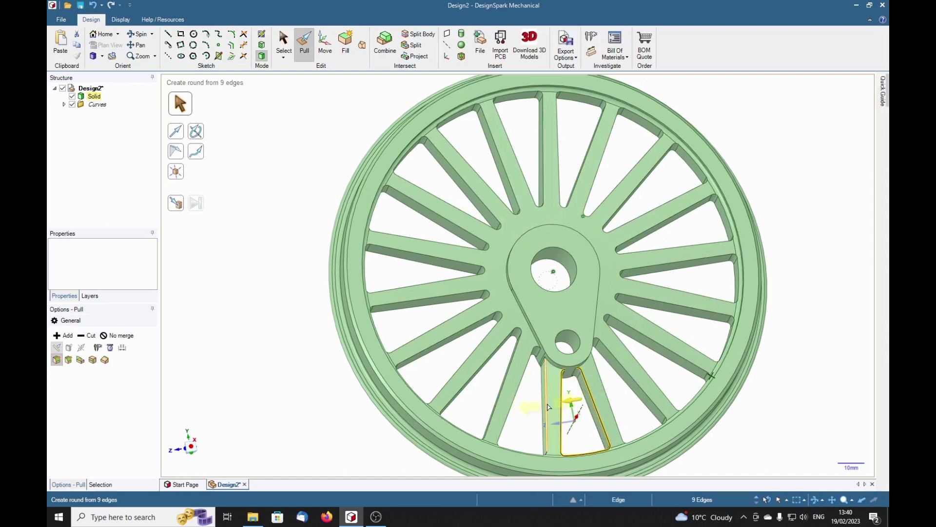
{"action": "double_click", "coordinate": [546, 406], "text": "ctrl"}
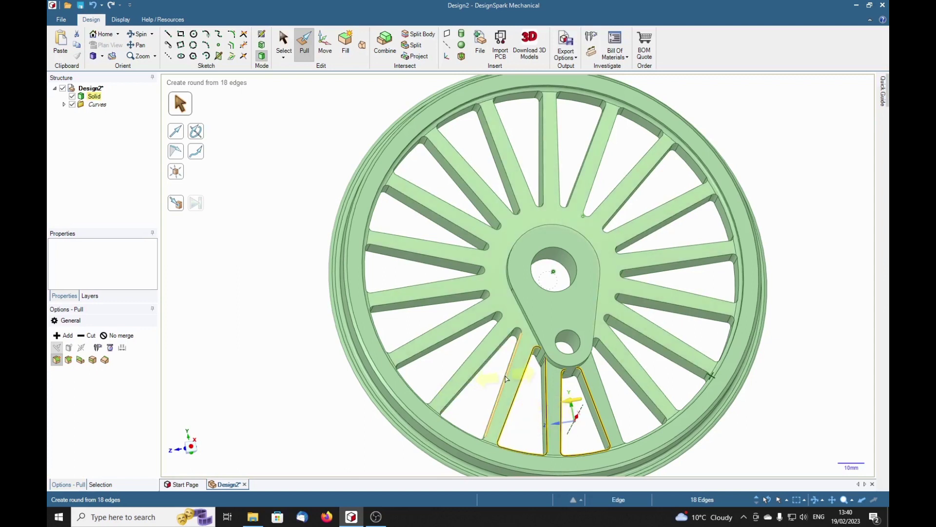
{"action": "double_click", "coordinate": [445, 324], "text": "ctrl"}
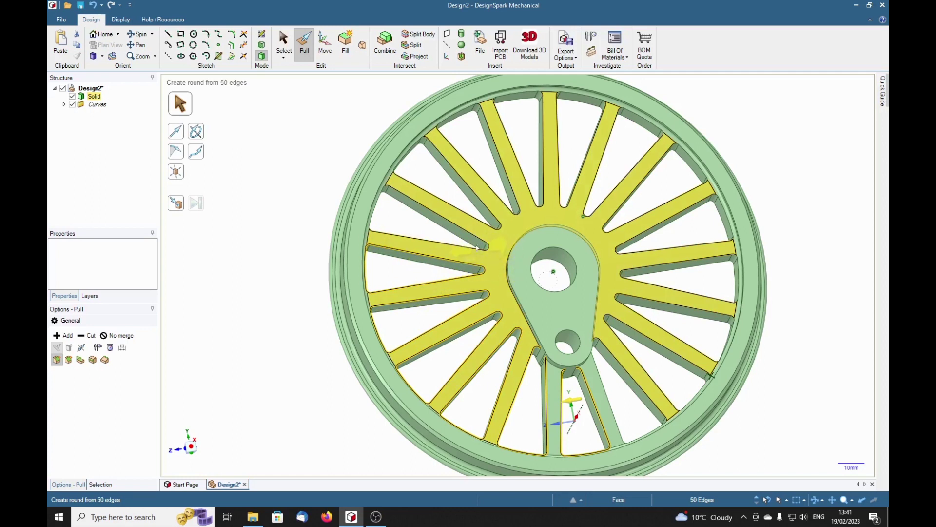
- Add the top and right slot loops, then round all 147 edges at 1.6 mm
{"action": "left_click", "coordinate": [448, 247], "text": "ctrl"}
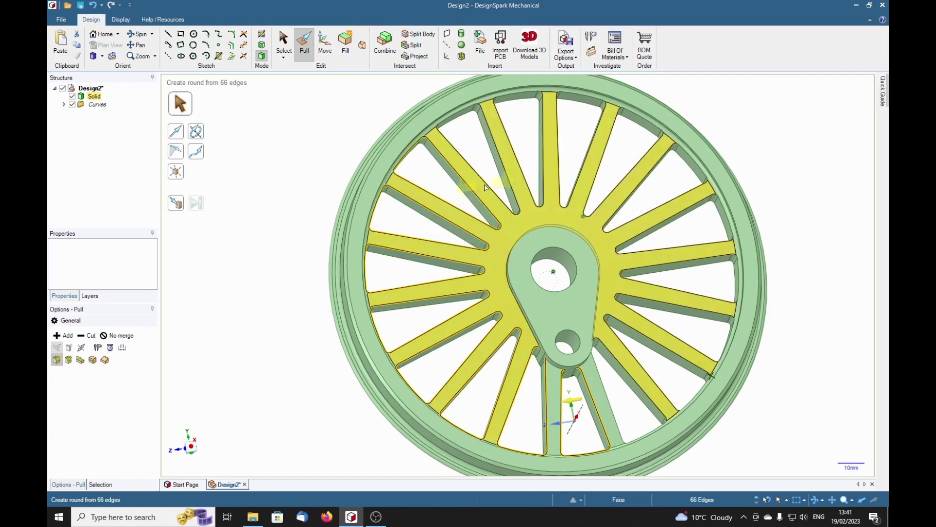
{"action": "left_click", "coordinate": [533, 151], "text": "ctrl"}
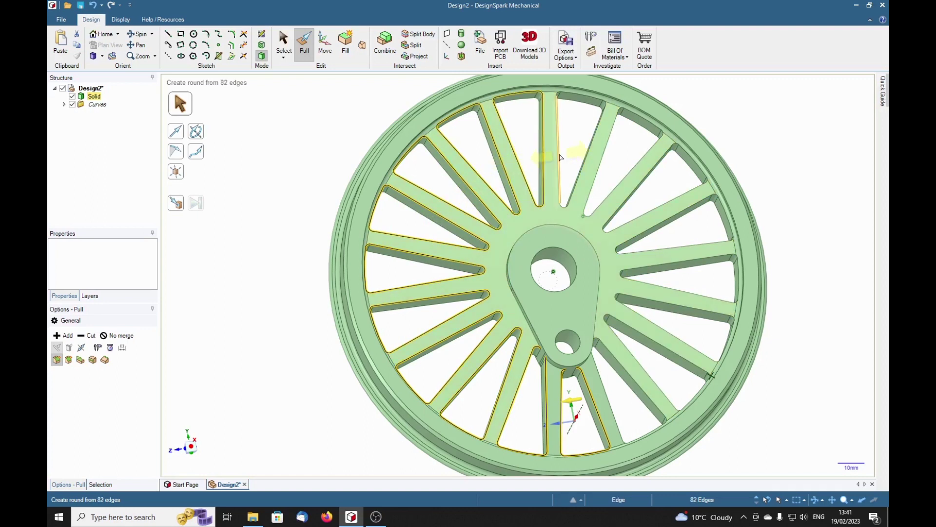
{"action": "left_click", "coordinate": [560, 157], "text": "ctrl"}
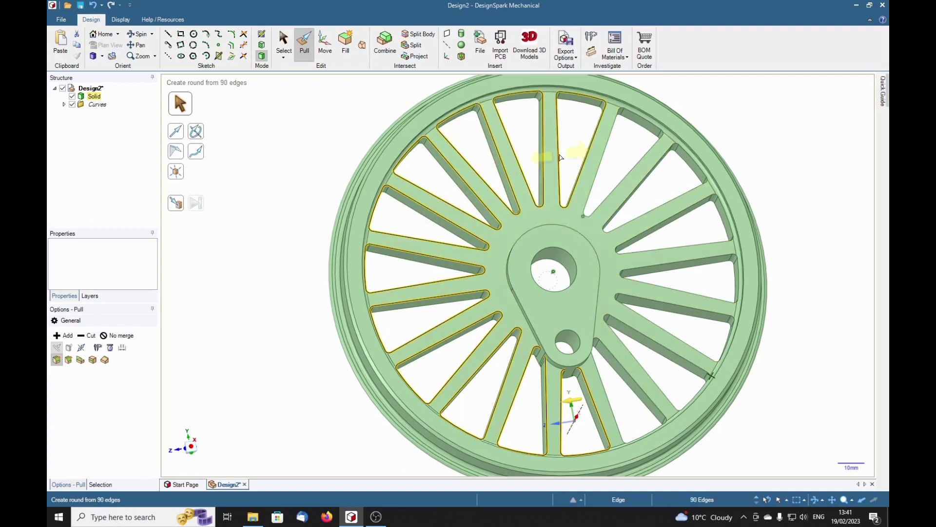
{"action": "double_click", "coordinate": [590, 157], "text": "ctrl"}
{"action": "double_click", "coordinate": [668, 224], "text": "ctrl"}
{"action": "double_click", "coordinate": [671, 354], "text": "ctrl"}
{"action": "double_click", "coordinate": [638, 388], "text": "ctrl"}
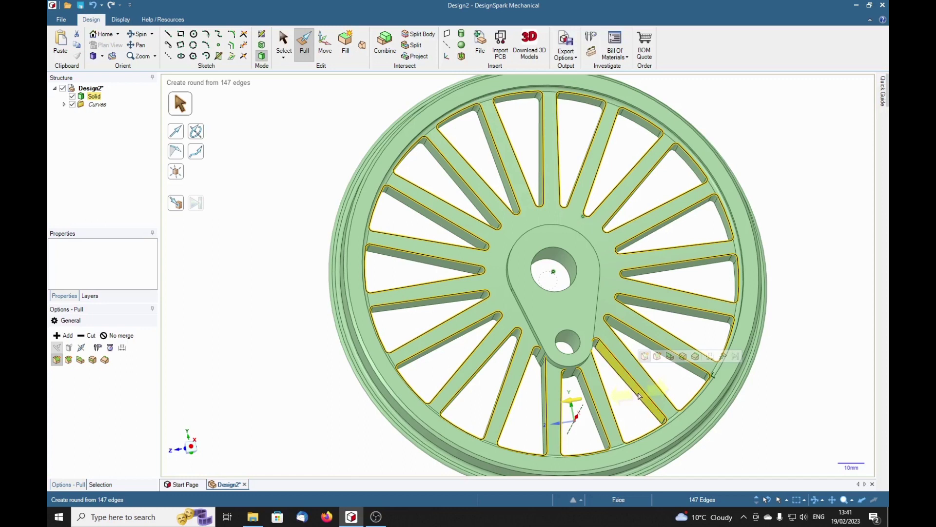
{"action": "type", "text": "1.6mm"}
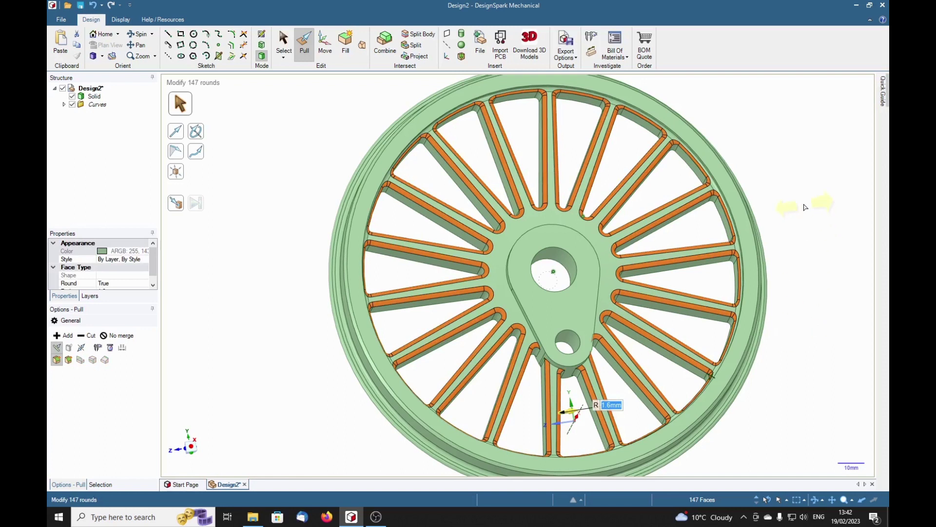
{"action": "key", "text": "Escape"}
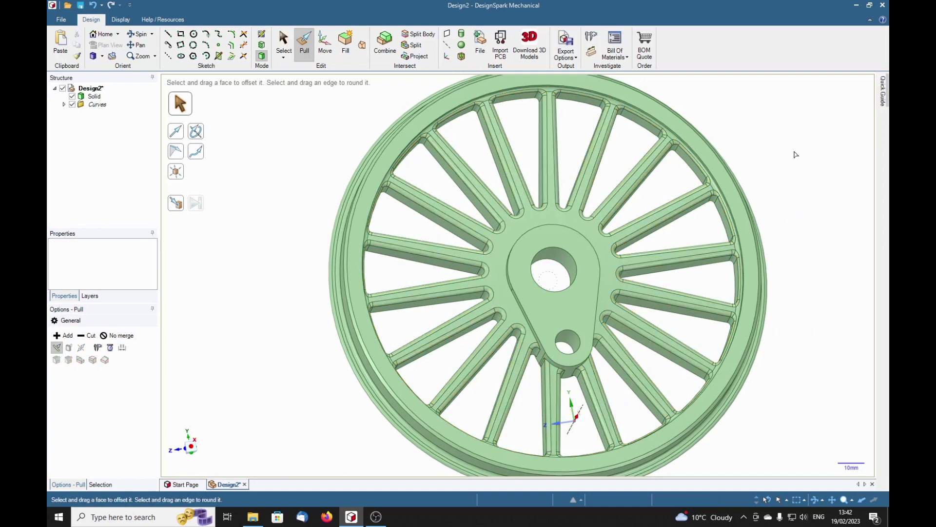
- On the wheel's other side, select the edge loops of the lower-left spoke openings
{"action": "mouse_move", "coordinate": [796, 154]}
{"action": "middle_mouse_down"}
{"action": "mouse_move", "coordinate": [648, 157]}
{"action": "mouse_move", "coordinate": [489, 122]}
{"action": "mouse_move", "coordinate": [524, 122]}
{"action": "middle_mouse_up"}
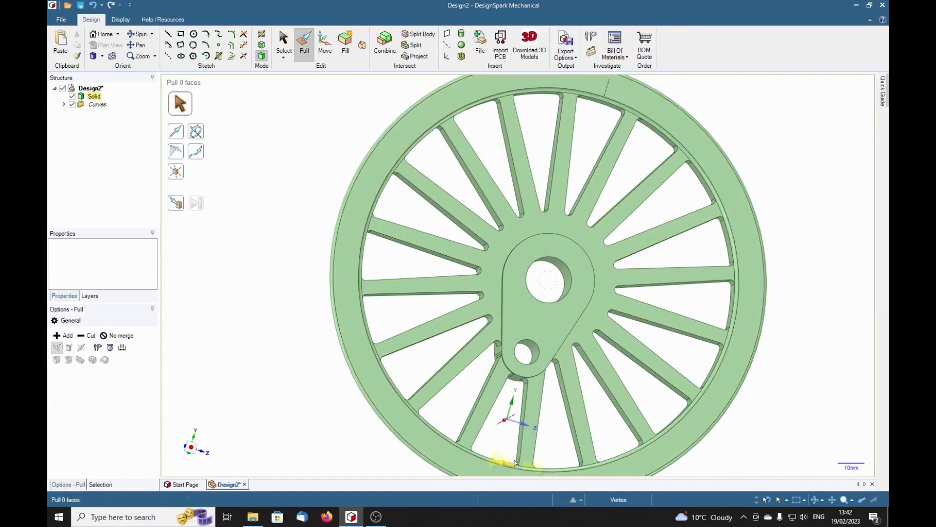
{"action": "left_click", "coordinate": [492, 414]}
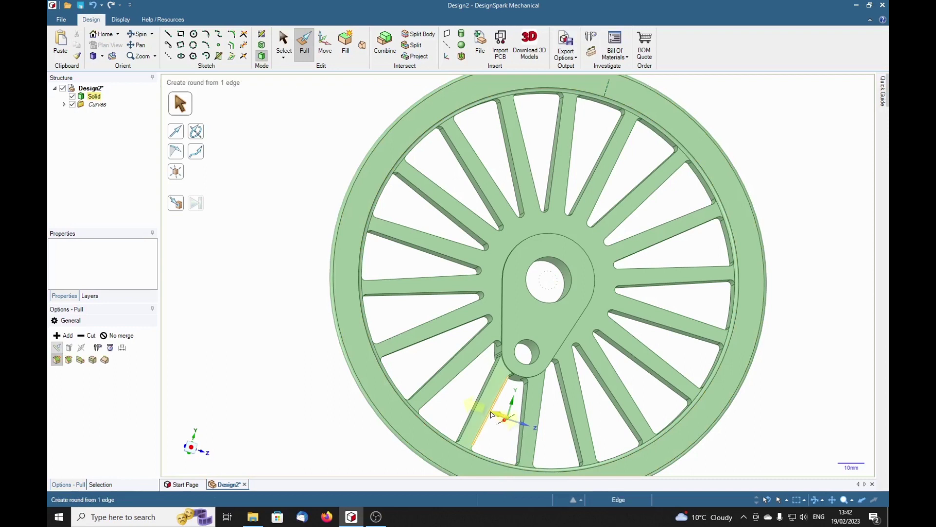
{"action": "double_click", "coordinate": [492, 415]}
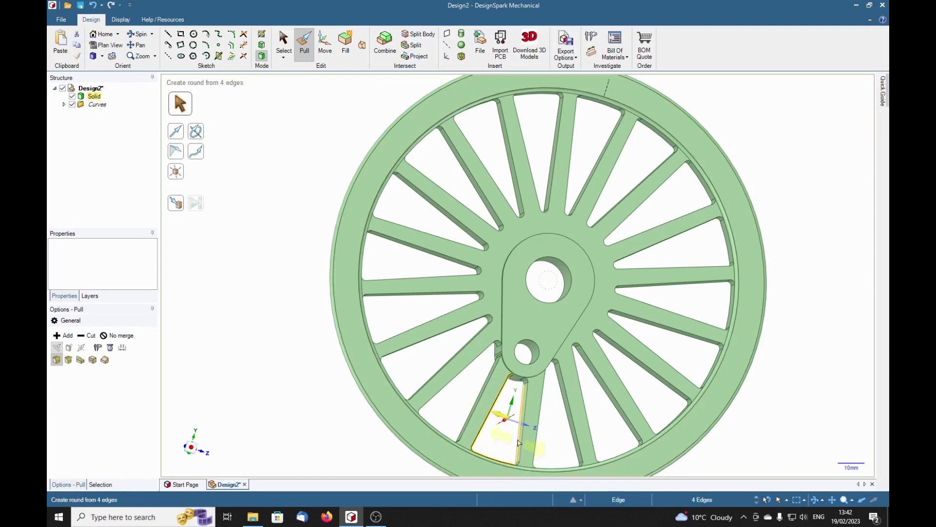
{"action": "double_click", "coordinate": [467, 396], "text": "ctrl"}
{"action": "double_click", "coordinate": [453, 359], "text": "ctrl"}
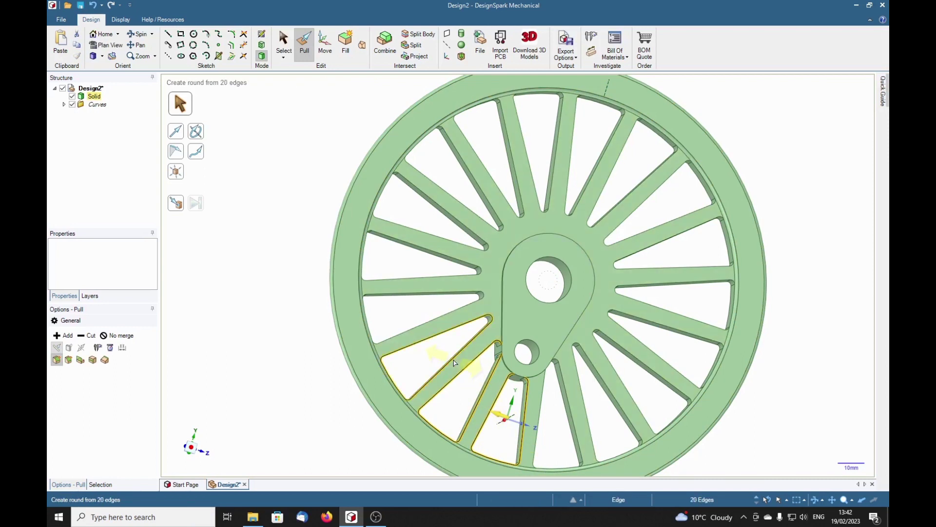
{"action": "double_click", "coordinate": [429, 307], "text": "ctrl"}
{"action": "double_click", "coordinate": [445, 278], "text": "ctrl"}
- Add the remaining openings' edge loops and round them all at 1.6 mm
{"action": "double_click", "coordinate": [507, 156], "text": "ctrl"}
{"action": "double_click", "coordinate": [572, 157], "text": "ctrl"}
{"action": "double_click", "coordinate": [618, 175], "text": "ctrl"}
{"action": "double_click", "coordinate": [648, 203], "text": "ctrl"}
{"action": "double_click", "coordinate": [679, 241], "text": "ctrl"}
{"action": "double_click", "coordinate": [683, 330], "text": "ctrl"}
{"action": "double_click", "coordinate": [648, 365], "text": "ctrl"}
{"action": "double_click", "coordinate": [615, 400], "text": "ctrl"}
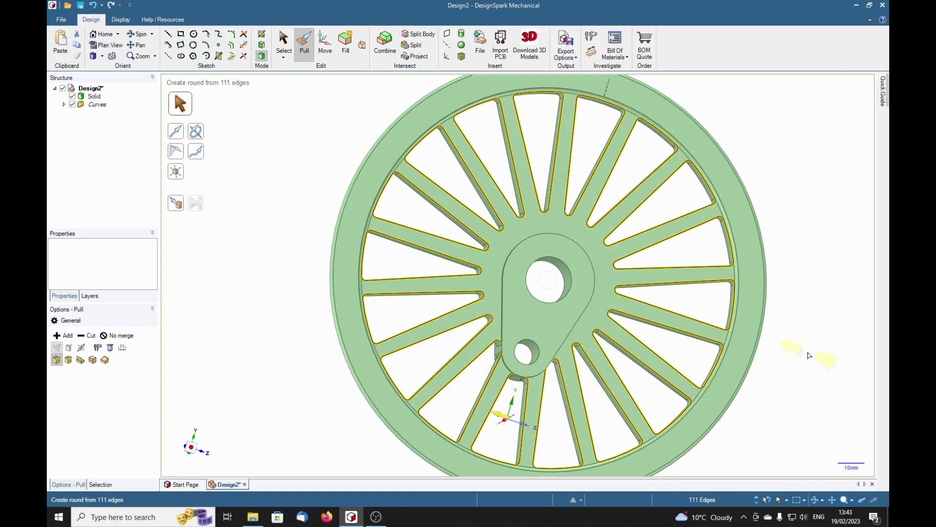
{"action": "type", "text": "1.6"}
{"action": "key", "text": "Return"}
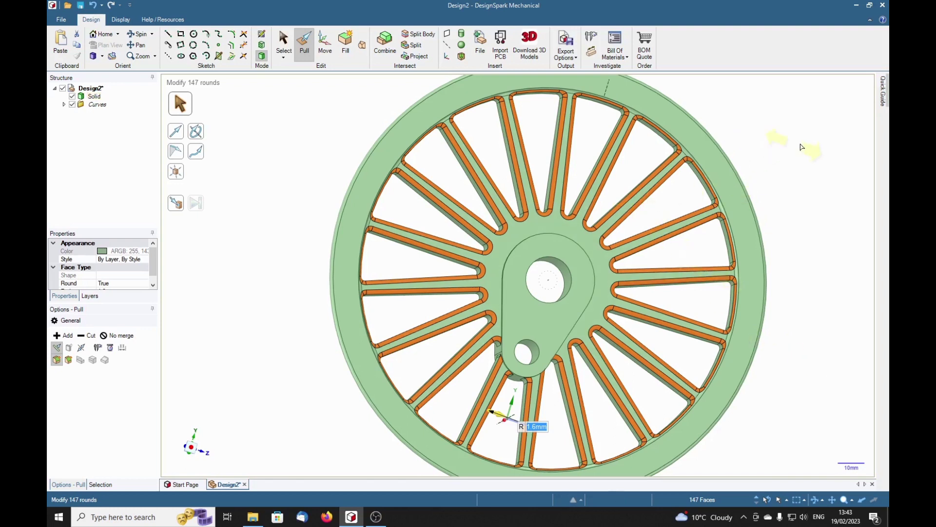
{"action": "left_click", "coordinate": [824, 147]}
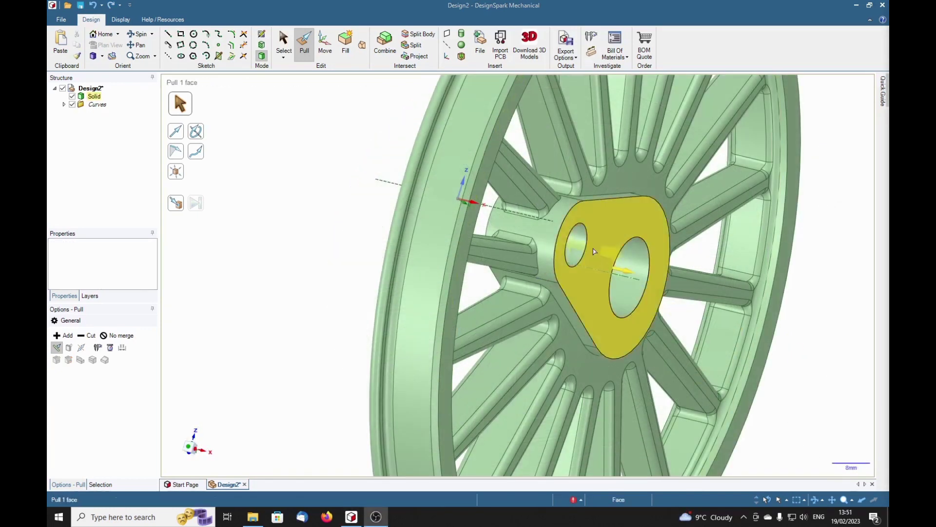
- Try selecting the curved hub surface and the edge along the hub top
{"action": "key", "text": "Escape"}
{"action": "left_click", "coordinate": [586, 186]}
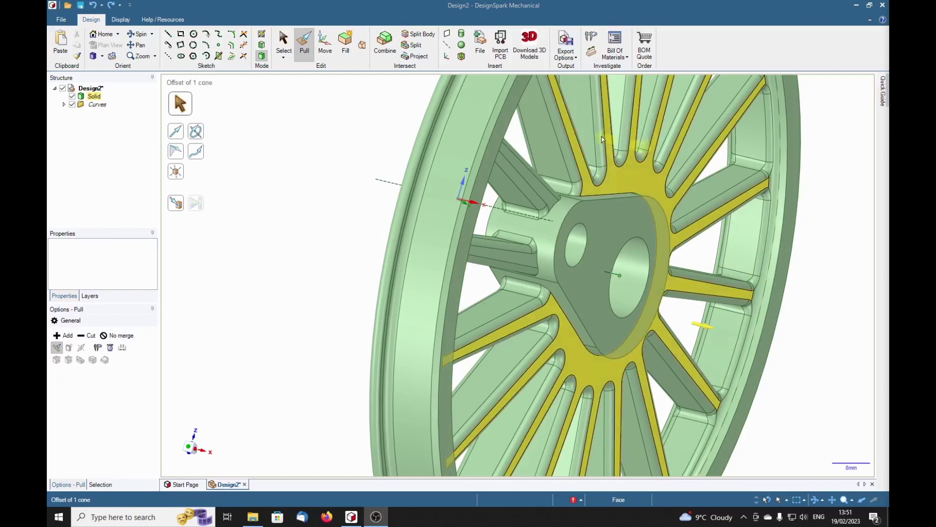
{"action": "left_click", "coordinate": [601, 196]}
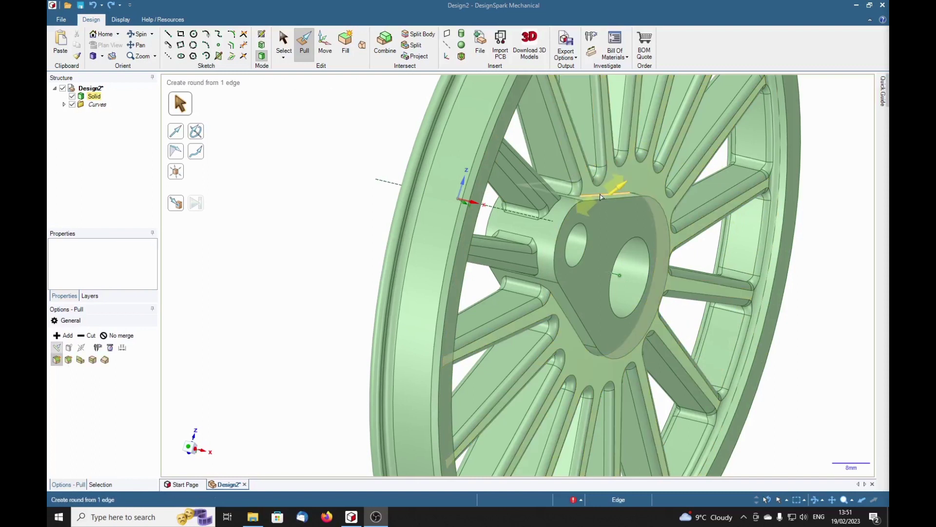
{"action": "left_click", "coordinate": [600, 196]}
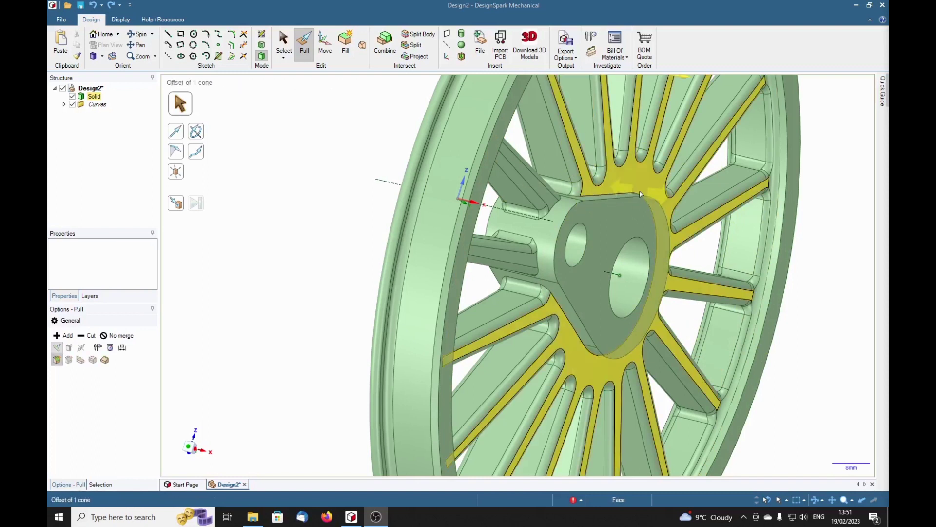
{"action": "left_click", "coordinate": [593, 198]}
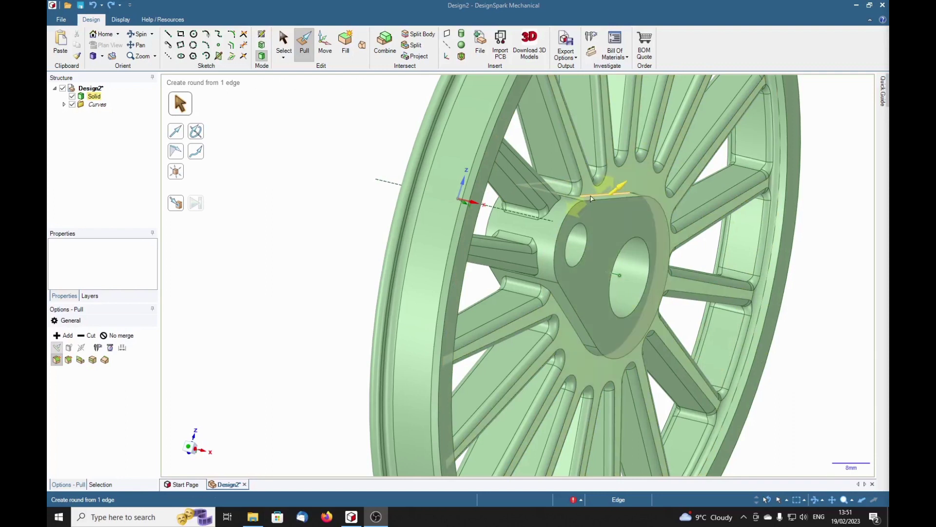
{"action": "left_click", "coordinate": [590, 196]}
{"action": "left_click", "coordinate": [589, 197]}
{"action": "left_click", "coordinate": [787, 319]}
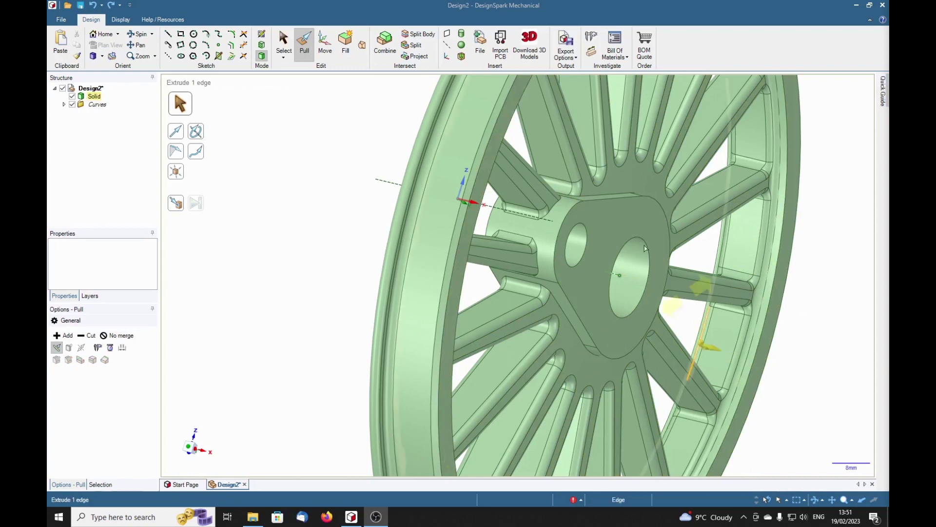
- Select the crank boss outline loop and add three boss edges beside the spokes
{"action": "left_click", "coordinate": [608, 193]}
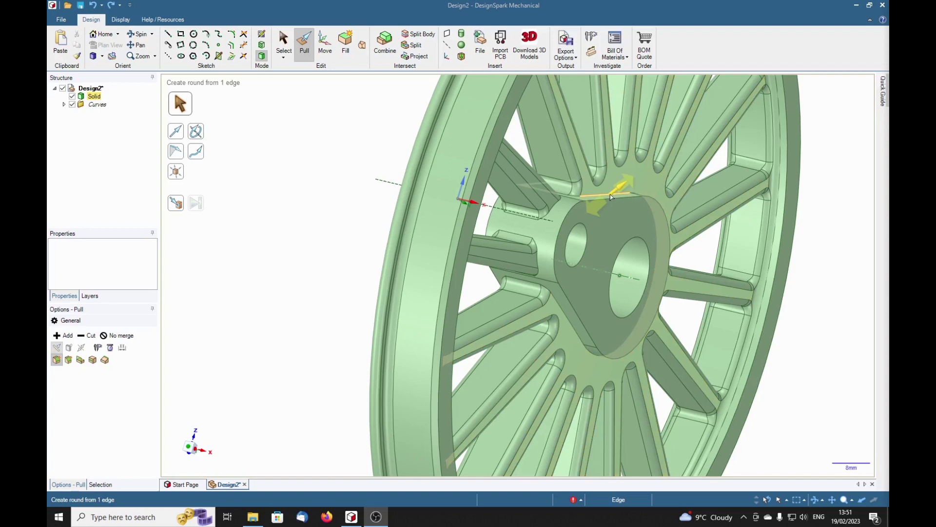
{"action": "double_click", "coordinate": [610, 194]}
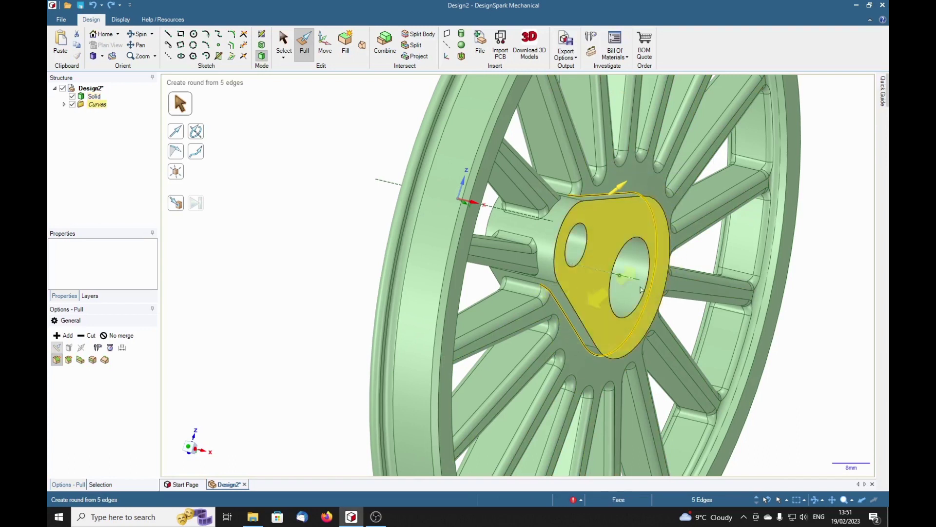
{"action": "middle_click_drag", "start_coordinate": [813, 280], "coordinate": [530, 179]}
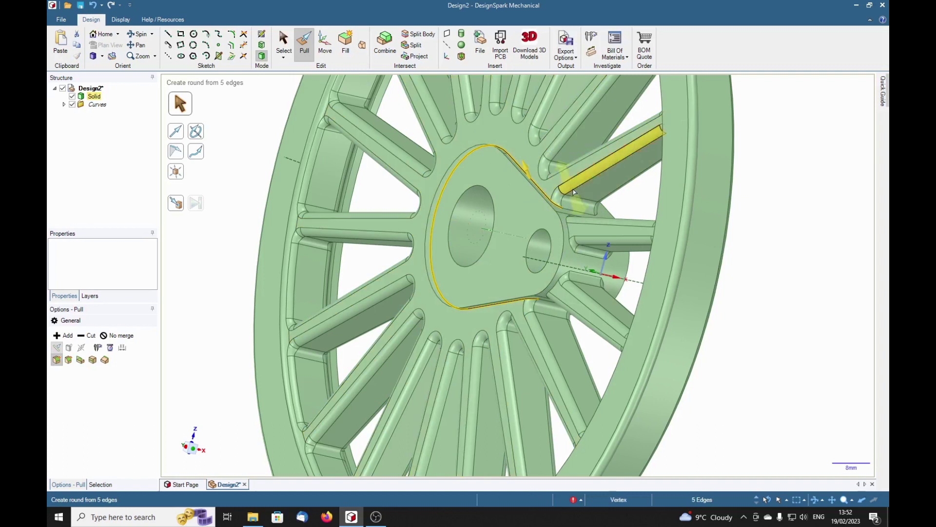
{"action": "left_click", "coordinate": [579, 215], "text": "ctrl"}
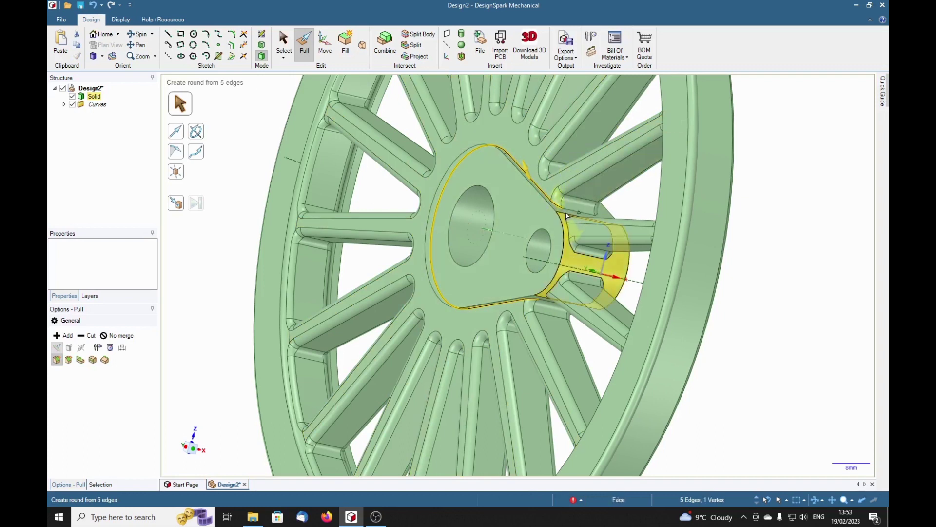
{"action": "left_click", "coordinate": [569, 211], "text": "ctrl"}
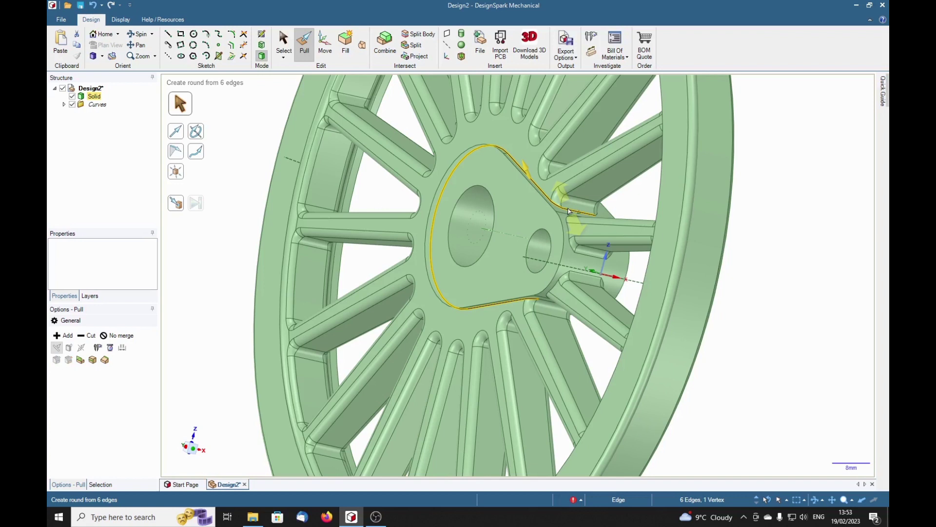
{"action": "left_click", "coordinate": [548, 304], "text": "ctrl"}
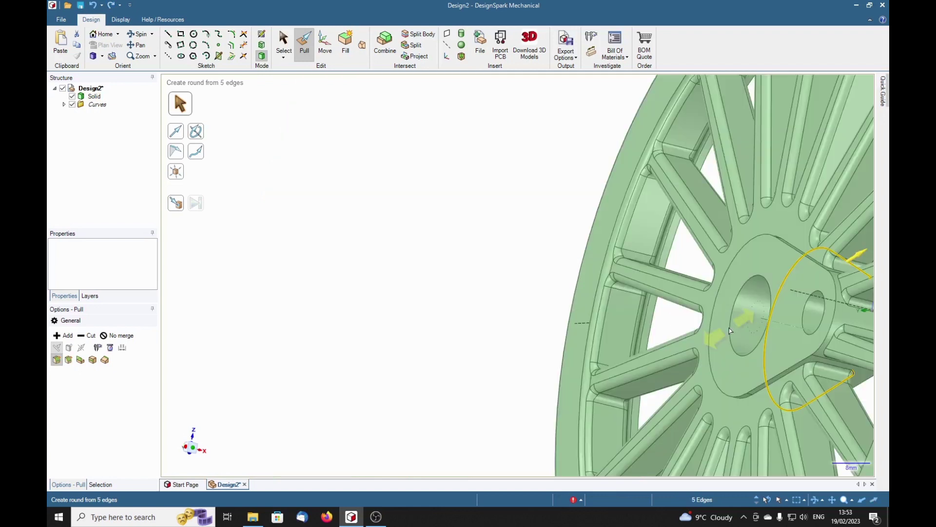
- Add the second boss loop plus a rim and spoke edge, and round them at 1 mm
{"action": "middle_click_drag", "start_coordinate": [781, 253], "coordinate": [516, 235], "text": "shift"}
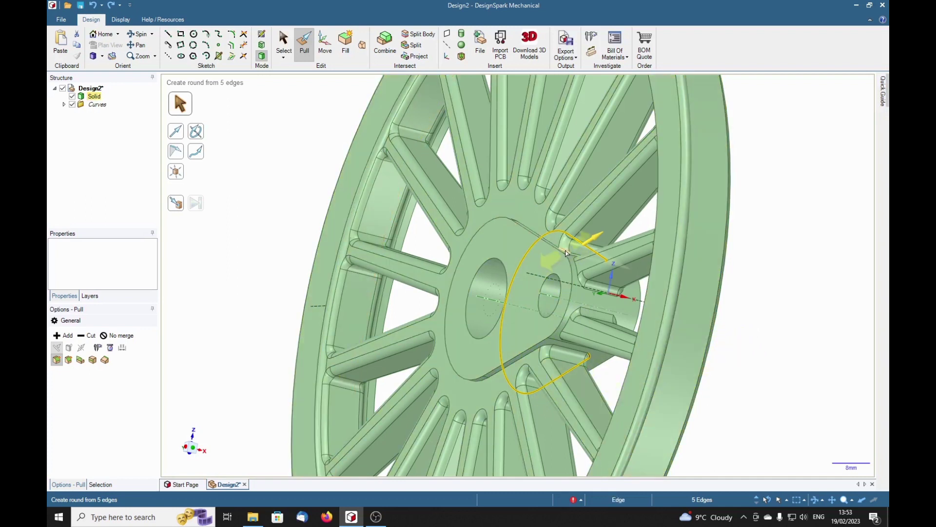
{"action": "double_click", "coordinate": [532, 233], "text": "ctrl"}
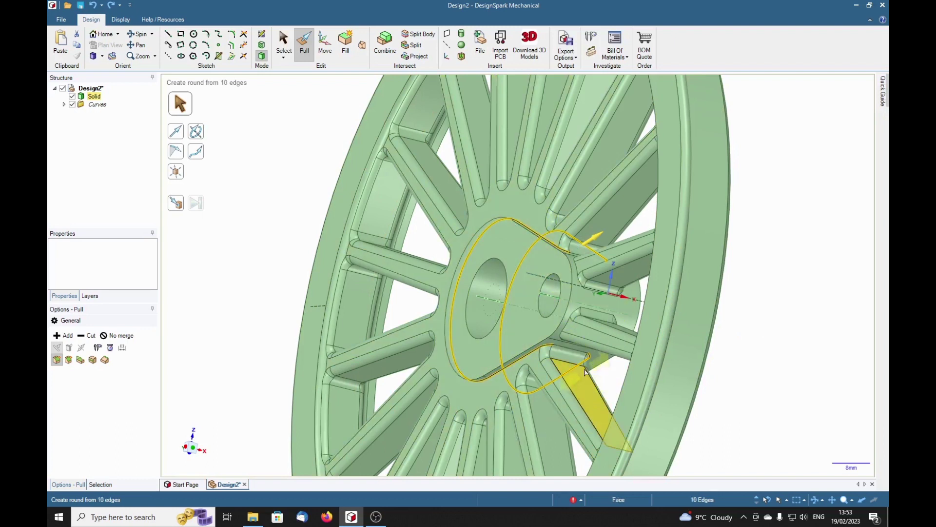
{"action": "left_click", "coordinate": [634, 322], "text": "ctrl"}
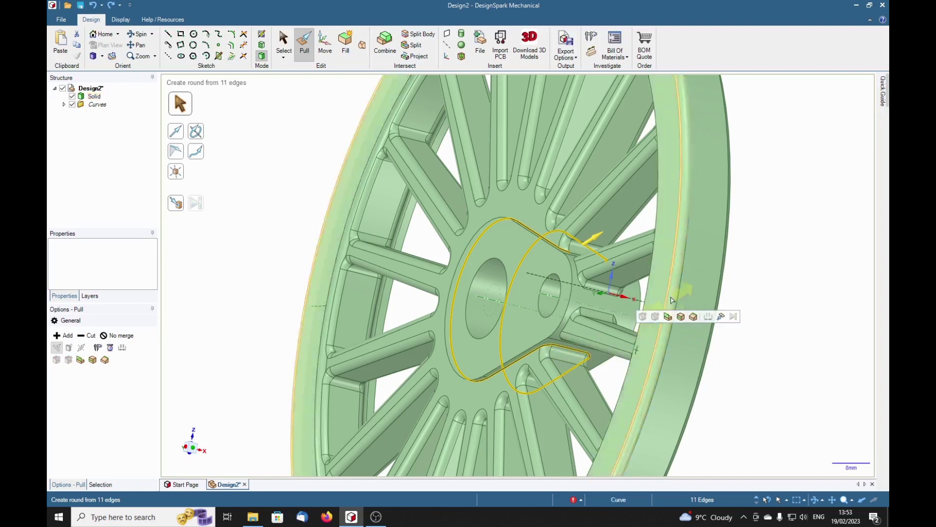
{"action": "middle_click_drag", "start_coordinate": [755, 279], "coordinate": [764, 314]}
{"action": "left_click", "coordinate": [592, 306], "text": "ctrl"}
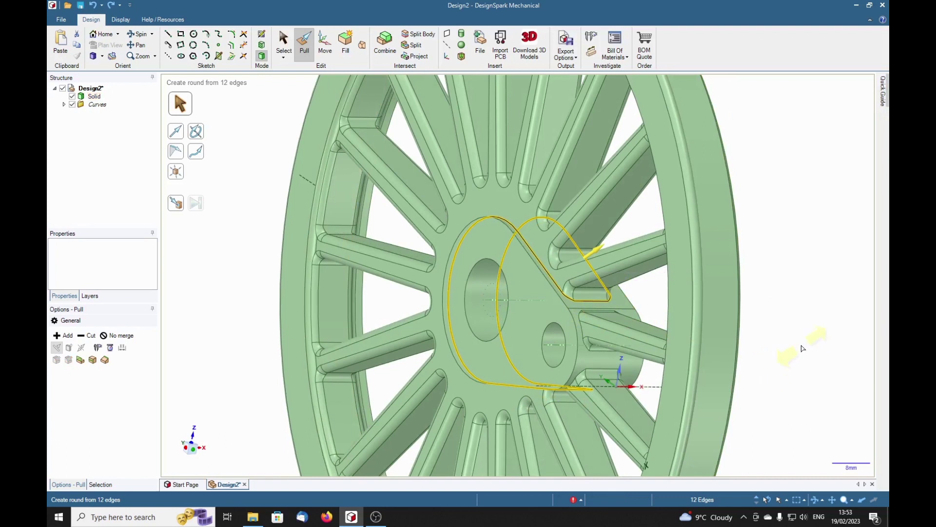
{"action": "type", "text": "1"}
{"action": "key", "text": "Return"}
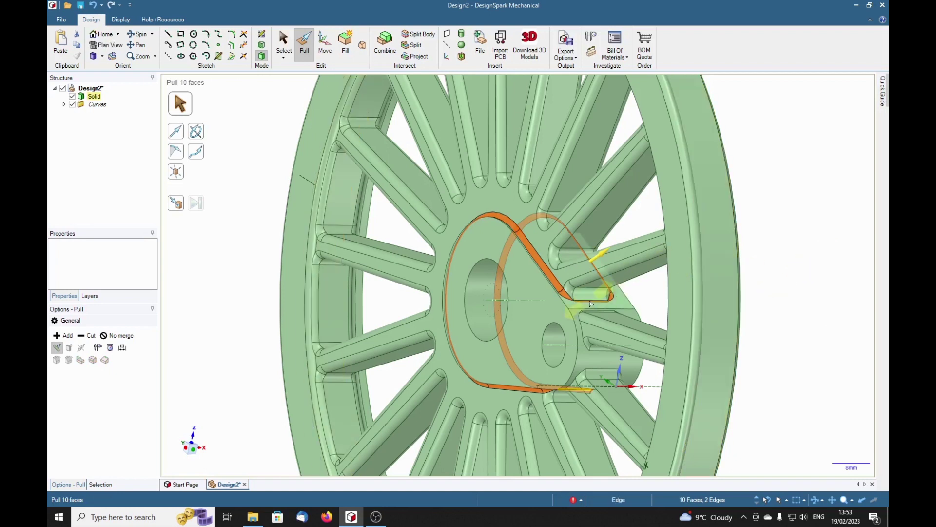
{"action": "left_click", "coordinate": [785, 310]}
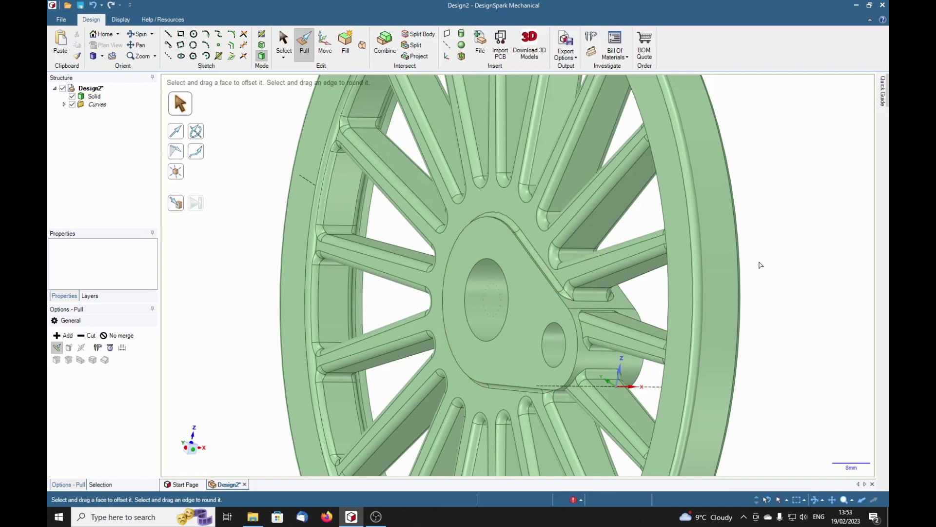
{"action": "left_click", "coordinate": [478, 218]}
{"action": "left_click", "coordinate": [583, 297]}
{"action": "left_click", "coordinate": [786, 282]}
{"action": "middle_click_drag", "start_coordinate": [786, 283], "coordinate": [650, 298]}
{"action": "left_click", "coordinate": [651, 297]}
{"action": "left_click", "coordinate": [801, 274]}
{"action": "middle_click_drag", "start_coordinate": [828, 369], "coordinate": [823, 311], "text": "shift"}
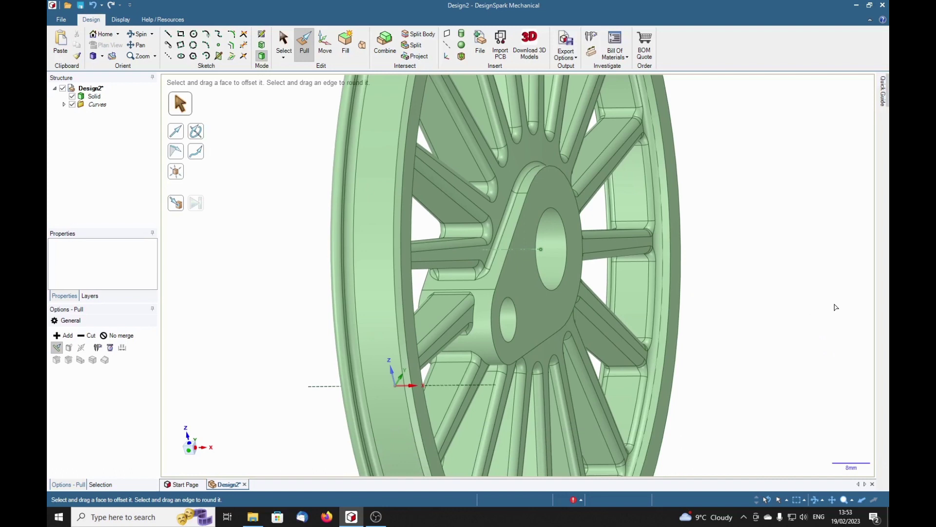
{"action": "scroll", "coordinate": [834, 307], "scroll_direction": "up", "scroll_amount": 1}
{"action": "scroll", "coordinate": [807, 322], "scroll_direction": "down", "scroll_amount": 3}
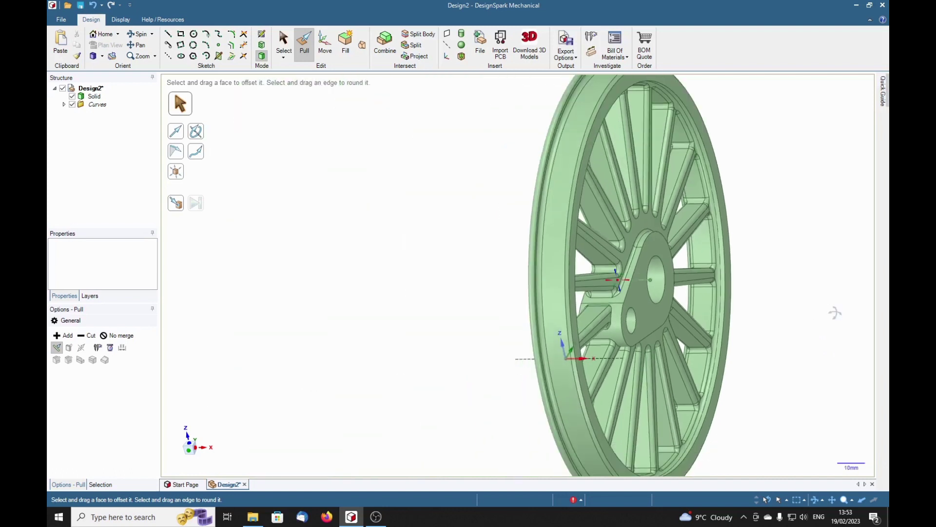
{"action": "middle_click_drag", "start_coordinate": [832, 311], "coordinate": [775, 331]}
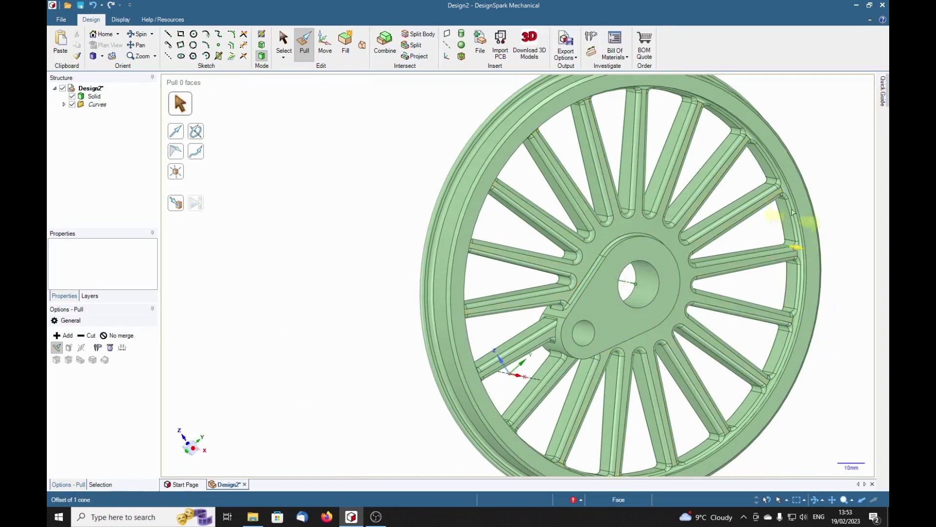
{"action": "middle_click_drag", "start_coordinate": [815, 142], "coordinate": [698, 154], "text": "shift"}
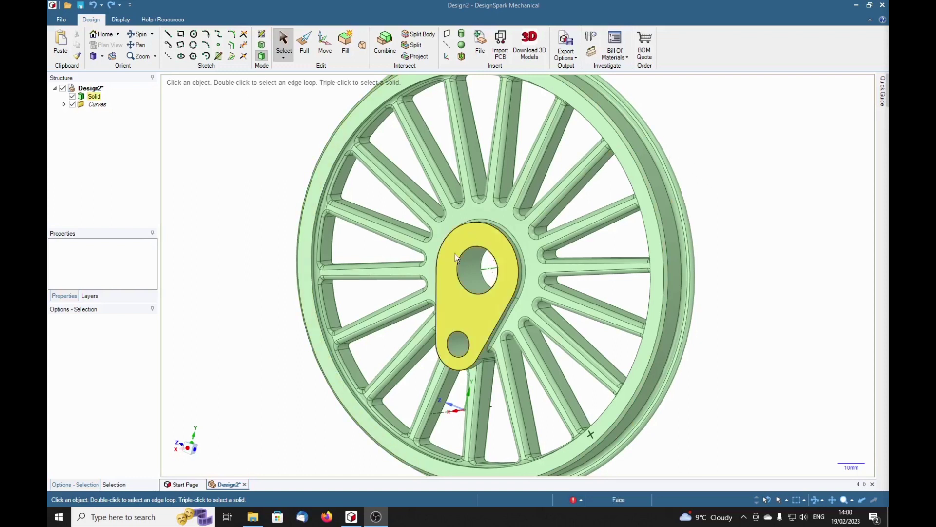
{"action": "left_click", "coordinate": [339, 204]}
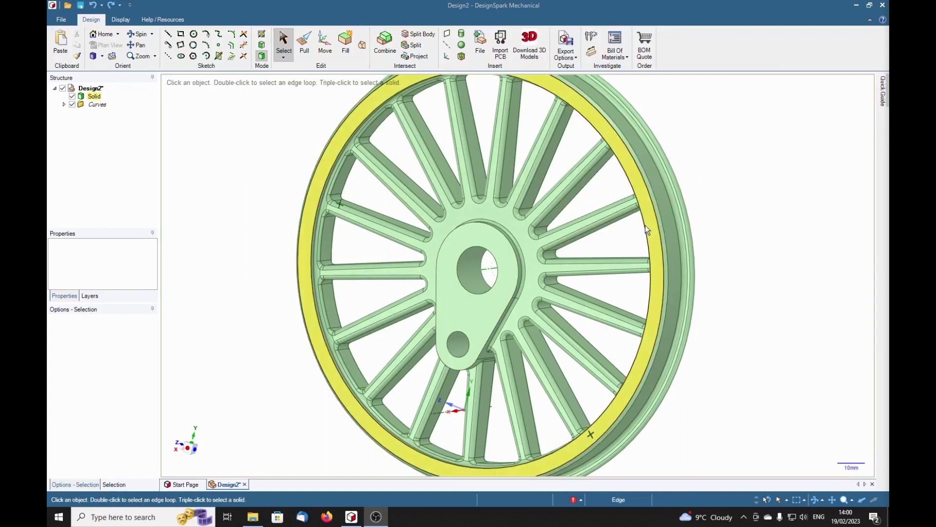
{"action": "left_click", "coordinate": [658, 171]}
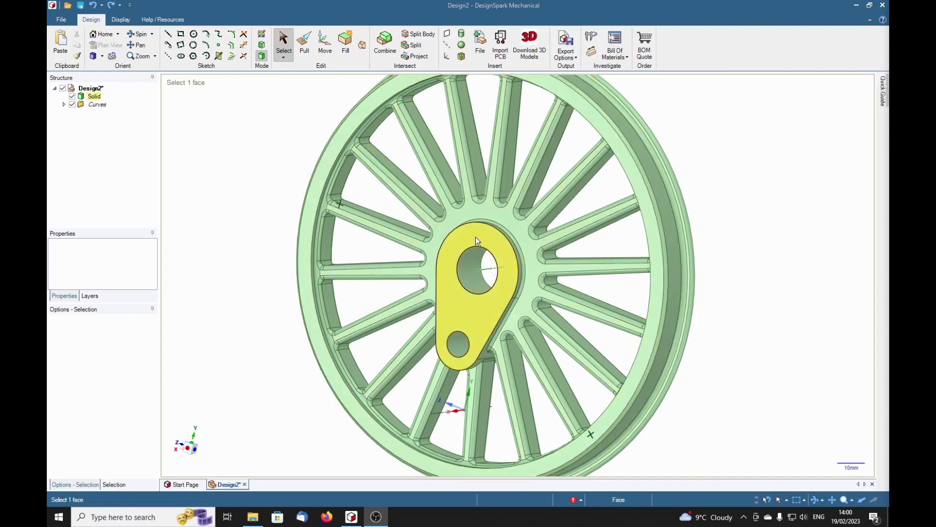
{"action": "mouse_move", "coordinate": [763, 239]}
{"action": "middle_mouse_down"}
{"action": "mouse_move", "coordinate": [659, 254]}
{"action": "mouse_move", "coordinate": [778, 245]}
{"action": "mouse_move", "coordinate": [770, 239]}
{"action": "middle_mouse_up"}
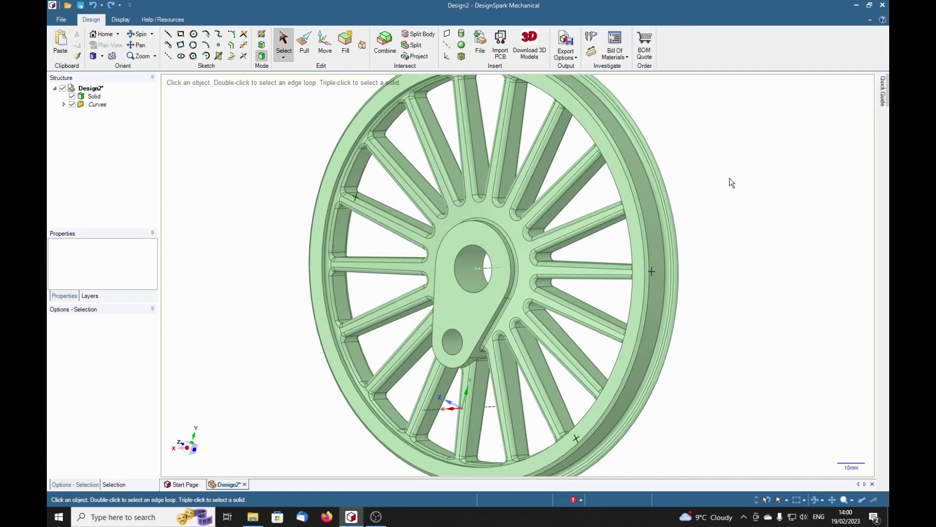
{"action": "scroll", "coordinate": [736, 204], "scroll_direction": "down", "scroll_amount": 1}
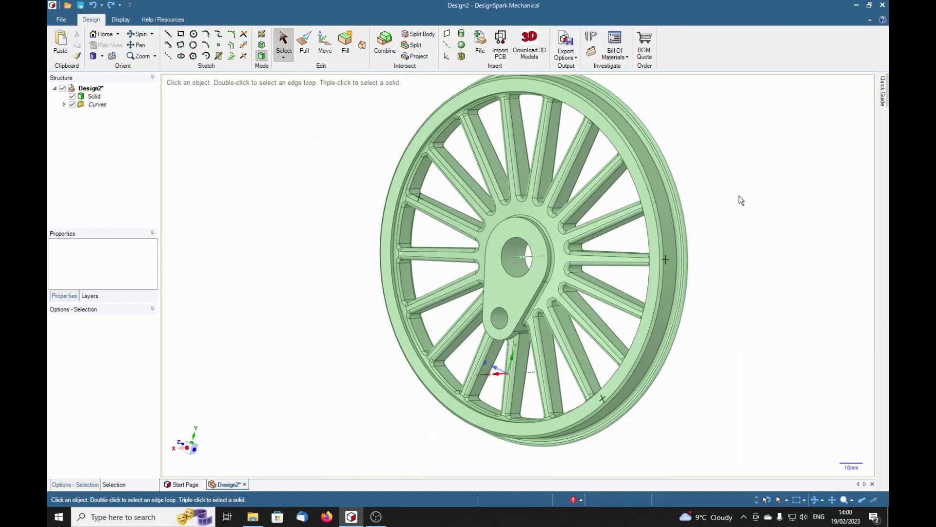
{"action": "right_click_drag", "start_coordinate": [741, 199], "coordinate": [755, 204]}
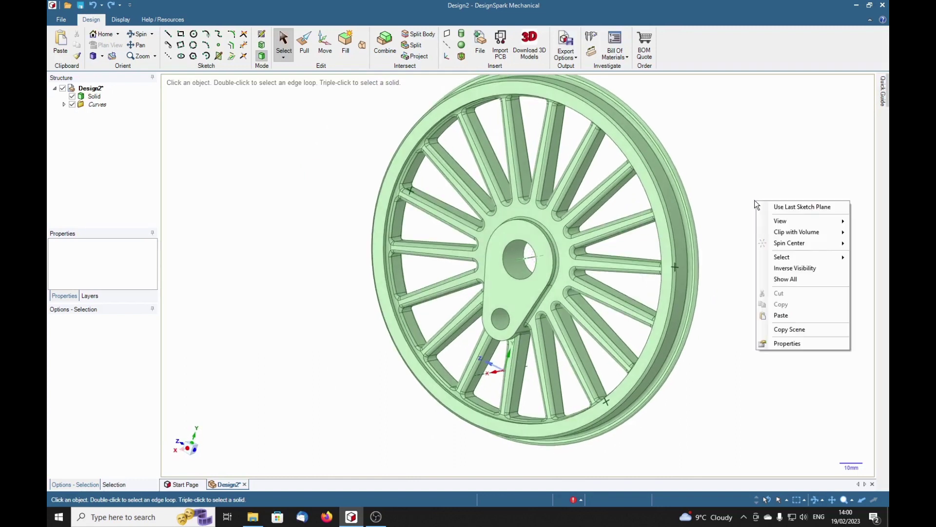
{"action": "left_click", "coordinate": [711, 147]}
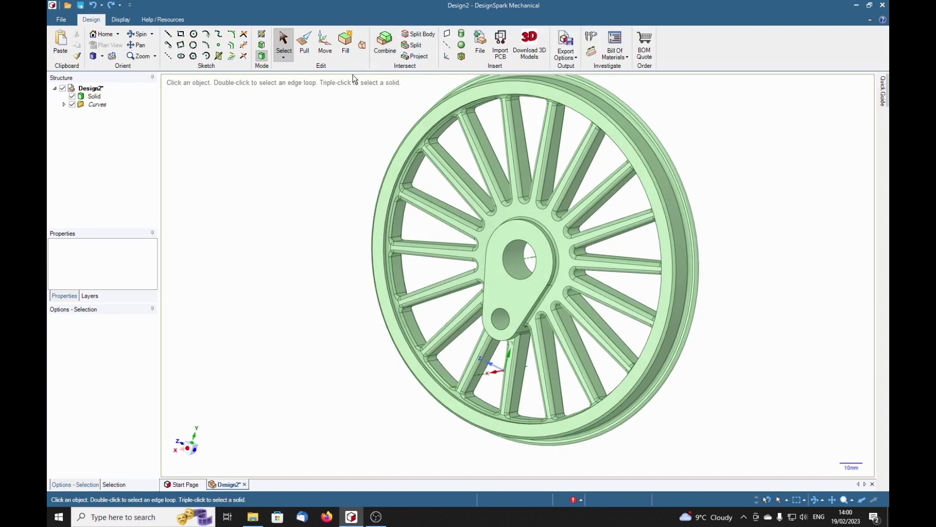
- Split the wheel body using the thin strip face between rim and spokes as cutter
{"action": "left_click", "coordinate": [416, 35]}
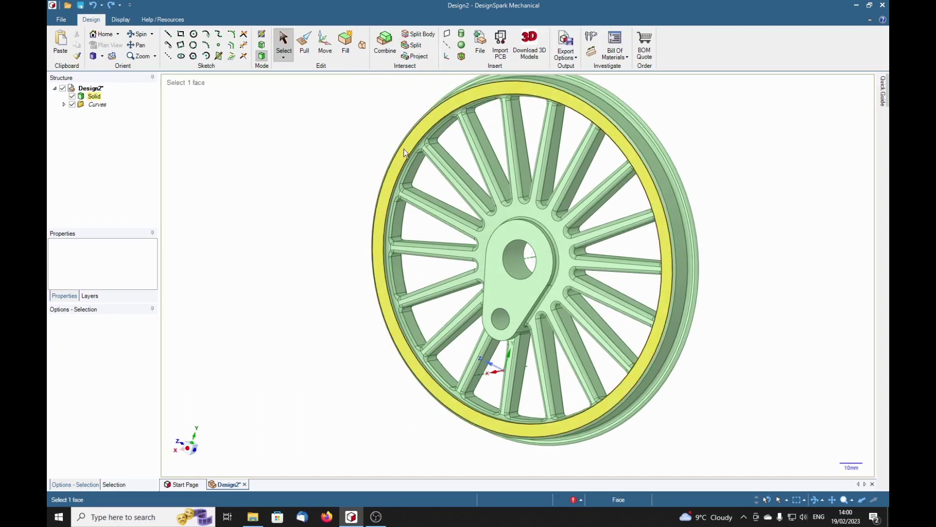
{"action": "key", "text": "Escape"}
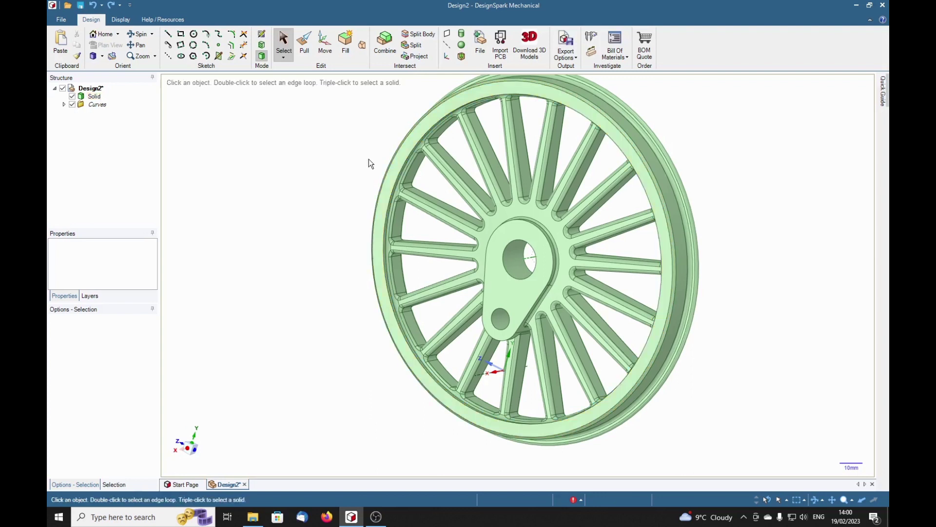
{"action": "left_click", "coordinate": [422, 35]}
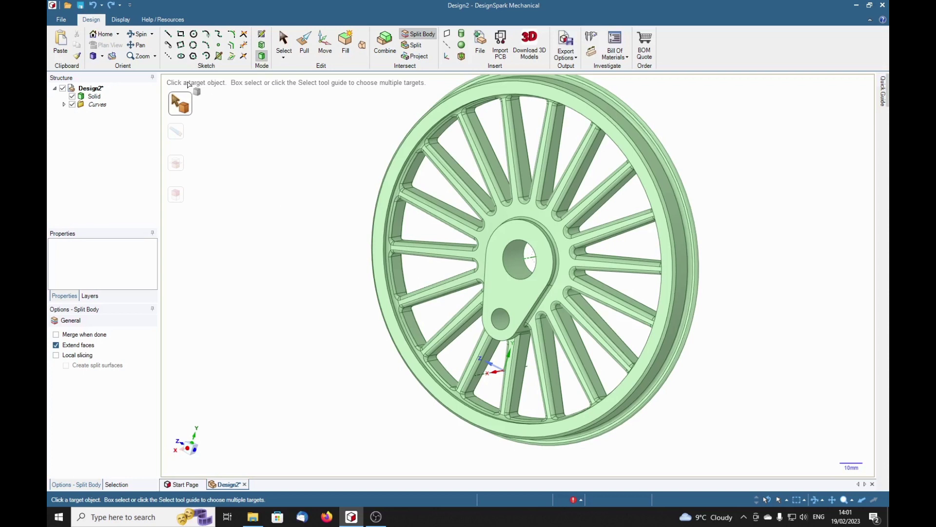
{"action": "left_click", "coordinate": [98, 97]}
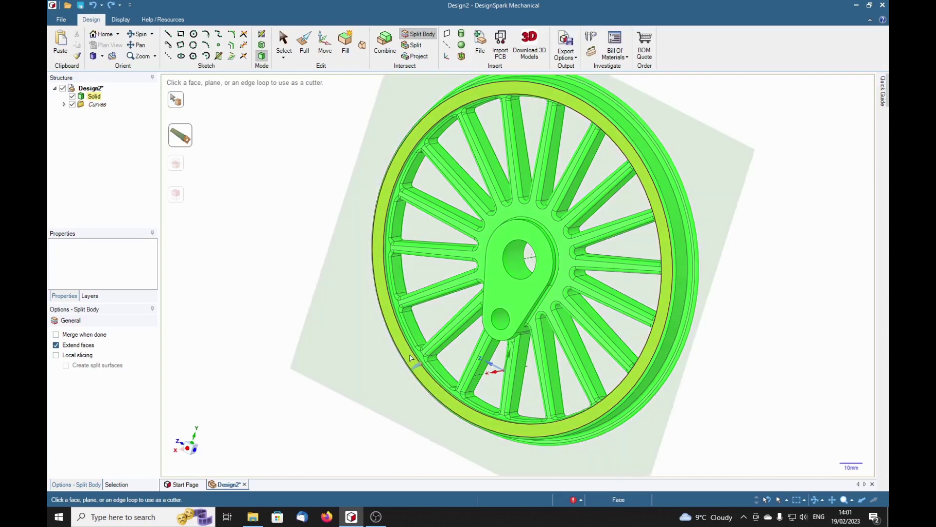
{"action": "scroll", "coordinate": [417, 355], "scroll_direction": "up", "scroll_amount": 10}
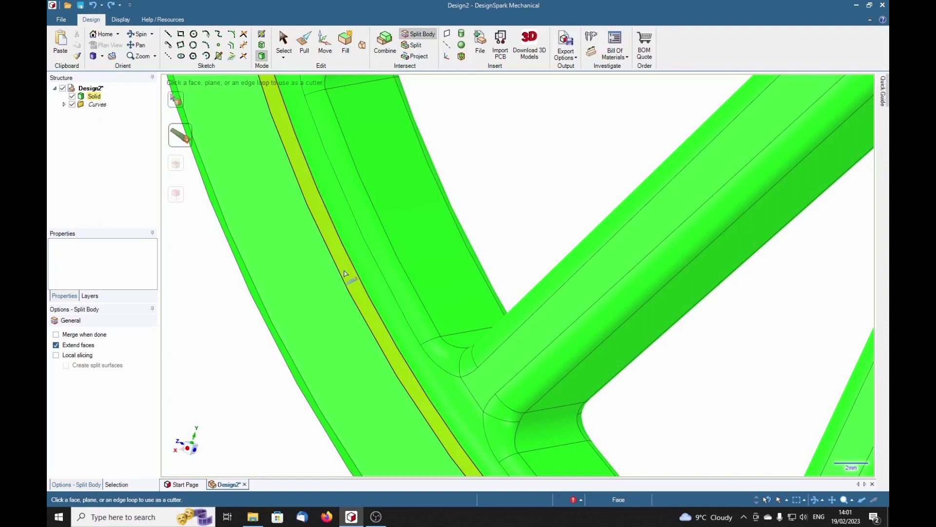
{"action": "left_click", "coordinate": [347, 274]}
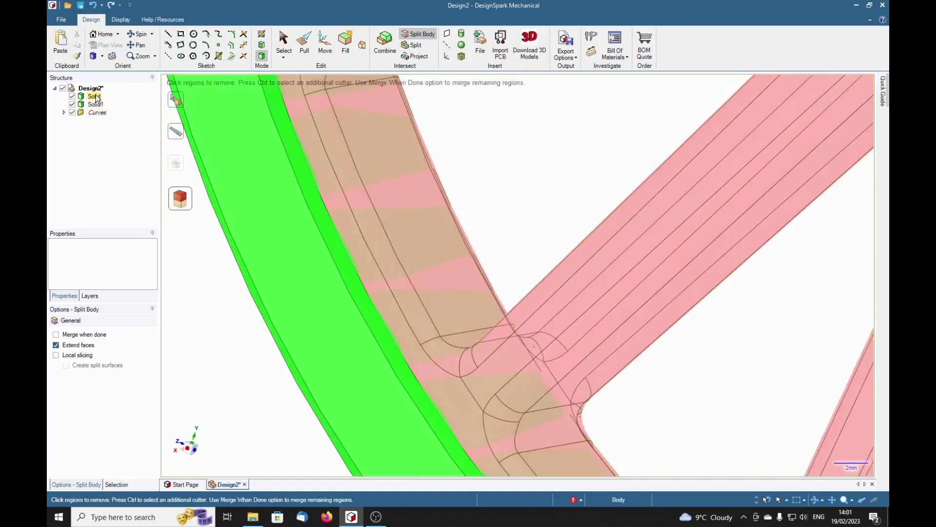
{"action": "scroll", "coordinate": [225, 307], "scroll_direction": "down", "scroll_amount": 6}
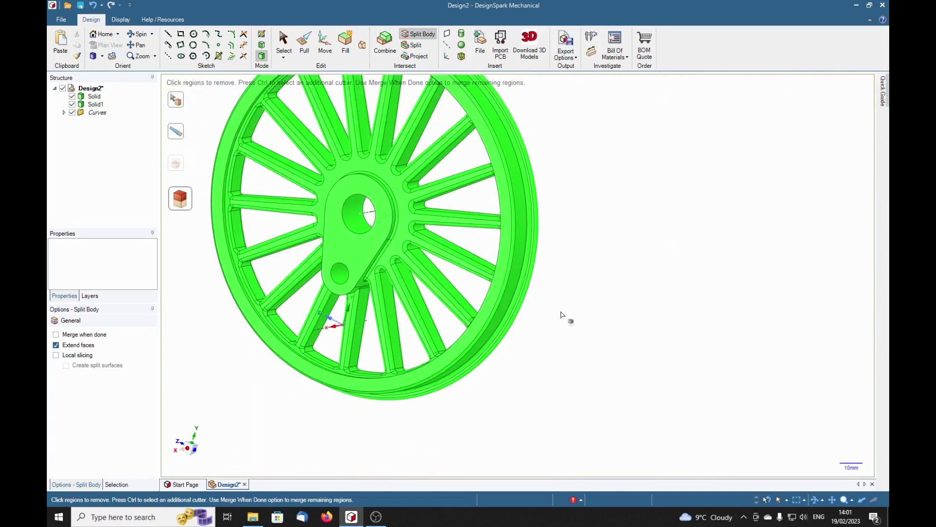
{"action": "middle_click_drag", "start_coordinate": [591, 307], "coordinate": [707, 337], "text": "shift"}
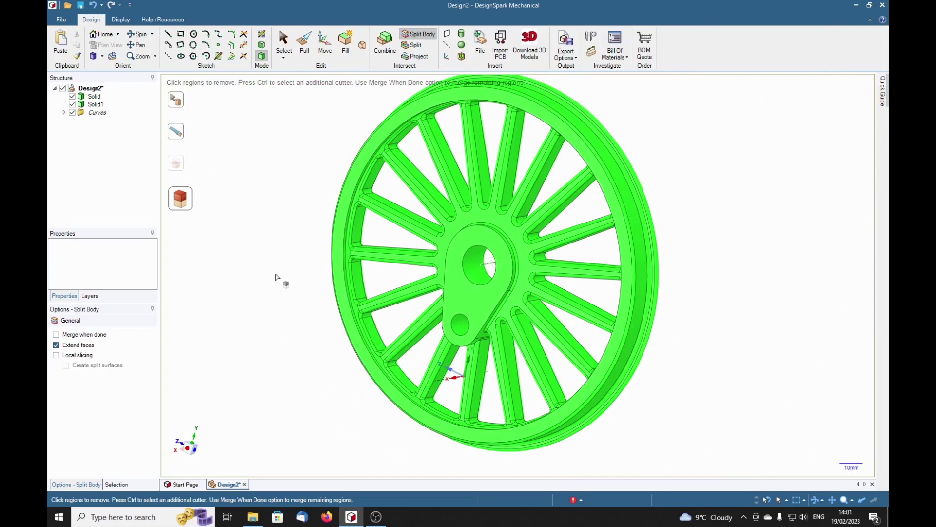
{"action": "key", "text": "Escape"}
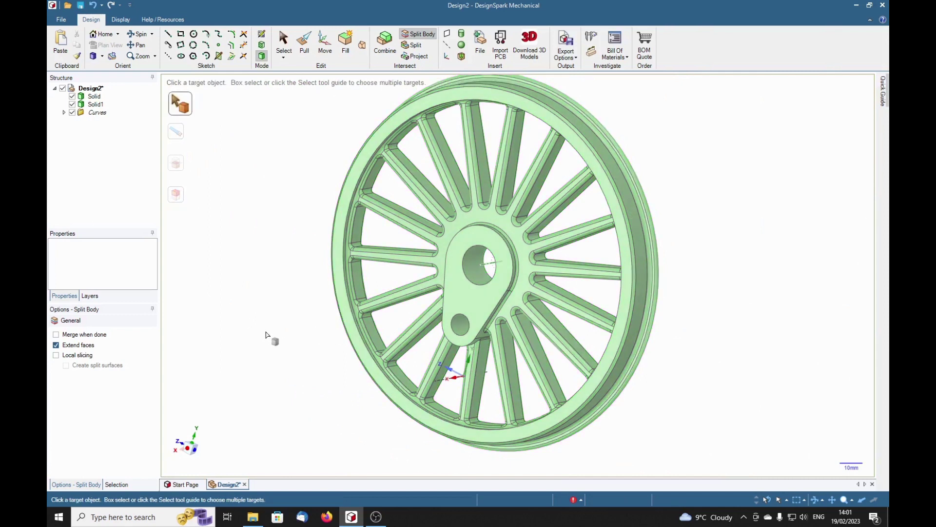
- Rename the separated body Solid1 to 'Rim'
{"action": "key", "text": "Escape"}
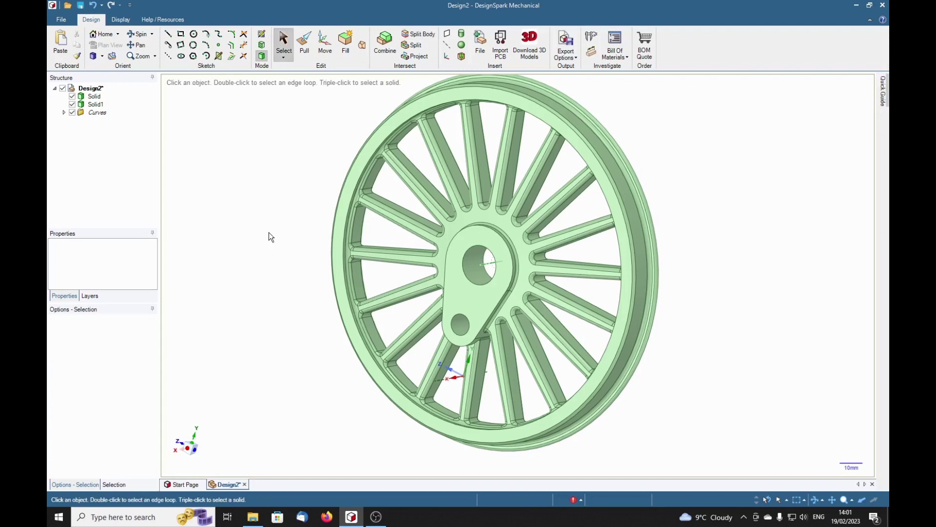
{"action": "left_click", "coordinate": [98, 105]}
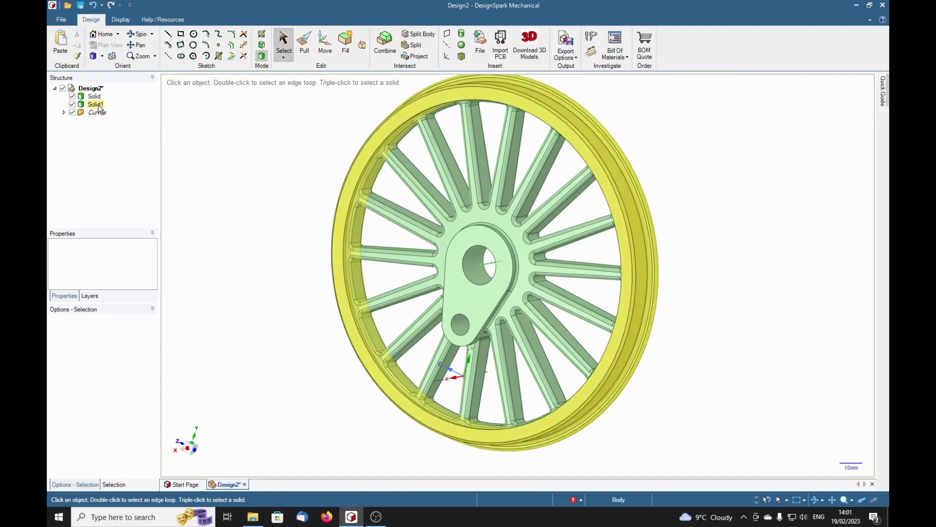
{"action": "right_click", "coordinate": [98, 105]}
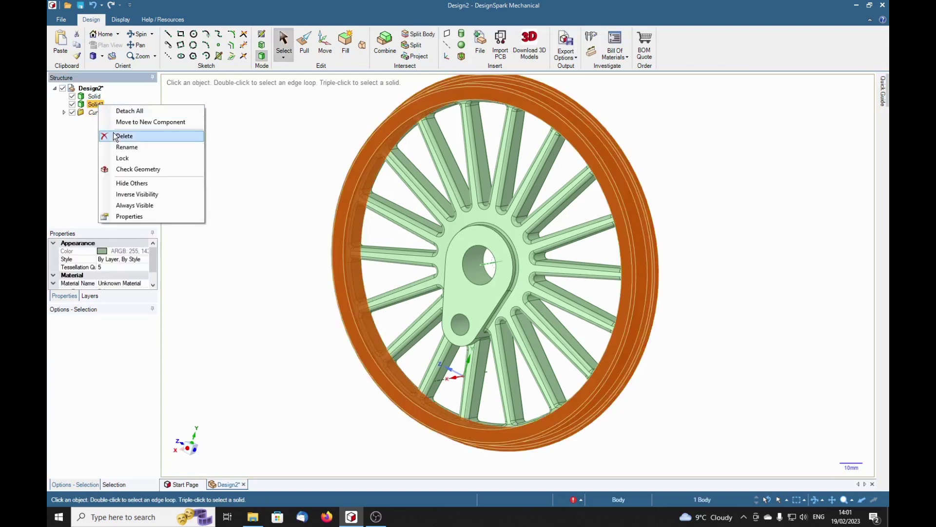
{"action": "left_click", "coordinate": [118, 147]}
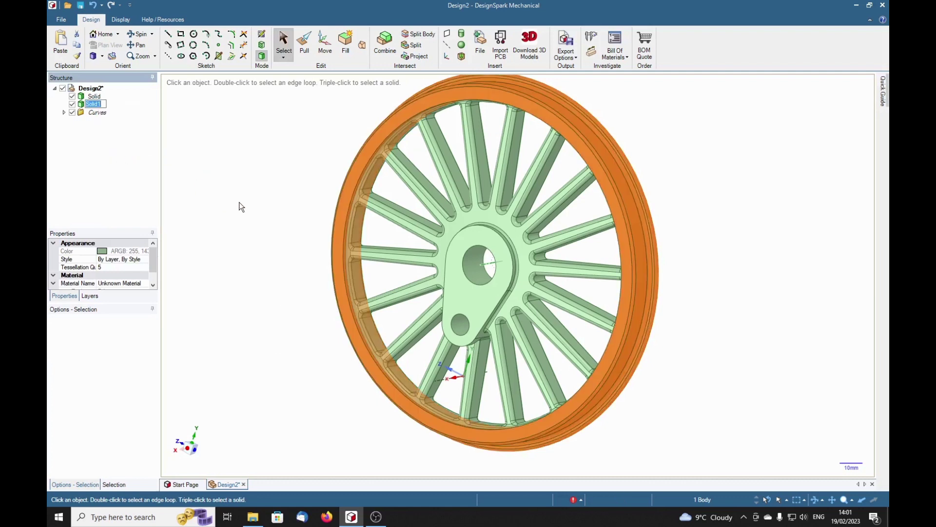
{"action": "key", "text": "shift"}
{"action": "type", "text": "Rim"}
{"action": "key", "text": "Return"}
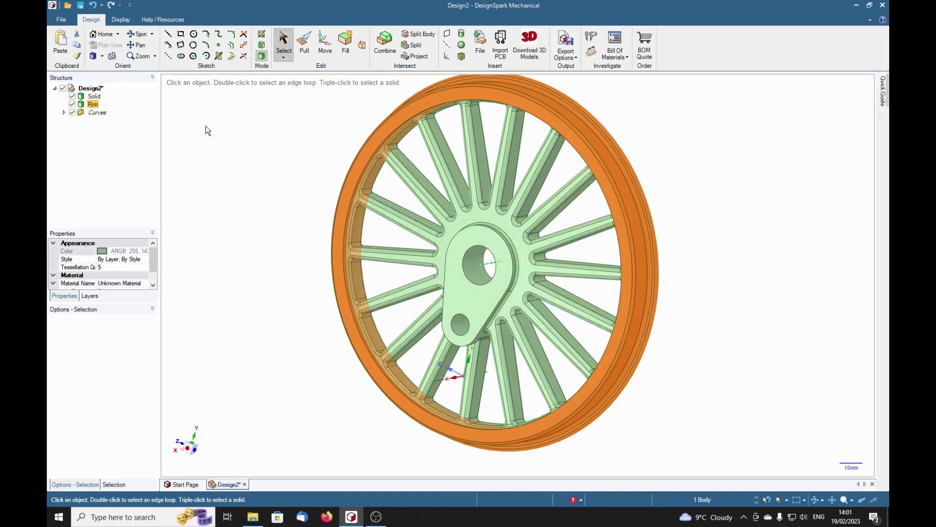
- Rename the body Solid to 'Spokes & hub'
{"action": "right_click", "coordinate": [96, 96]}
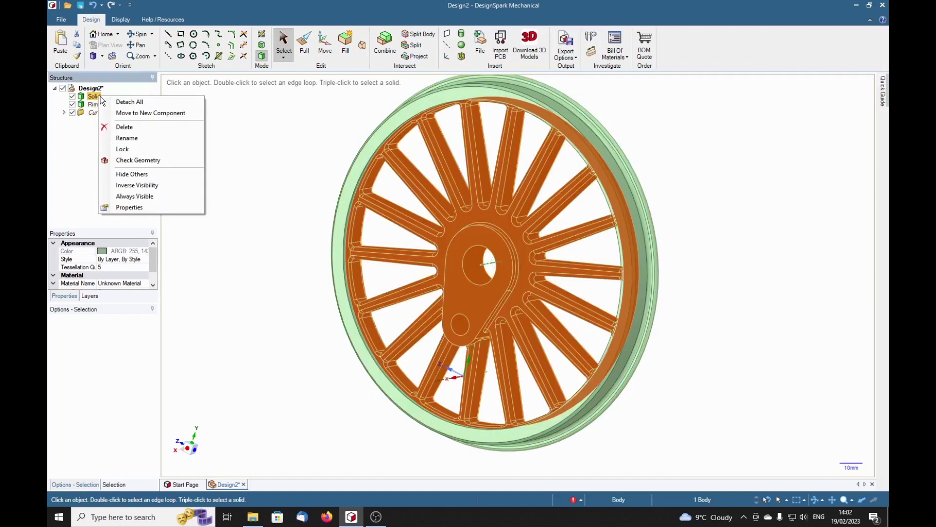
{"action": "left_click", "coordinate": [127, 138]}
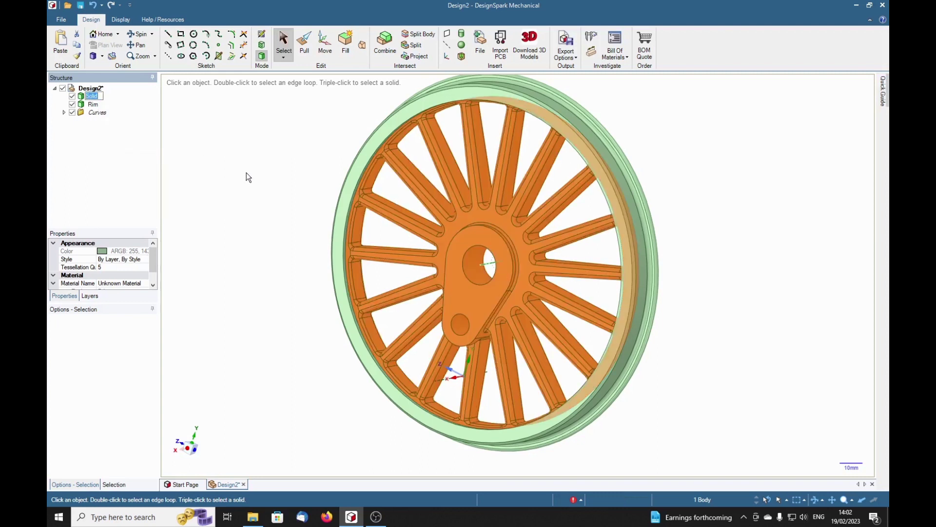
{"action": "type", "text": "D"}
{"action": "key", "text": "shift"}
{"action": "type", "text": "S"}
{"action": "key", "text": "shift"}
{"action": "type", "text": "pokes & hub"}
{"action": "key", "text": "Return"}
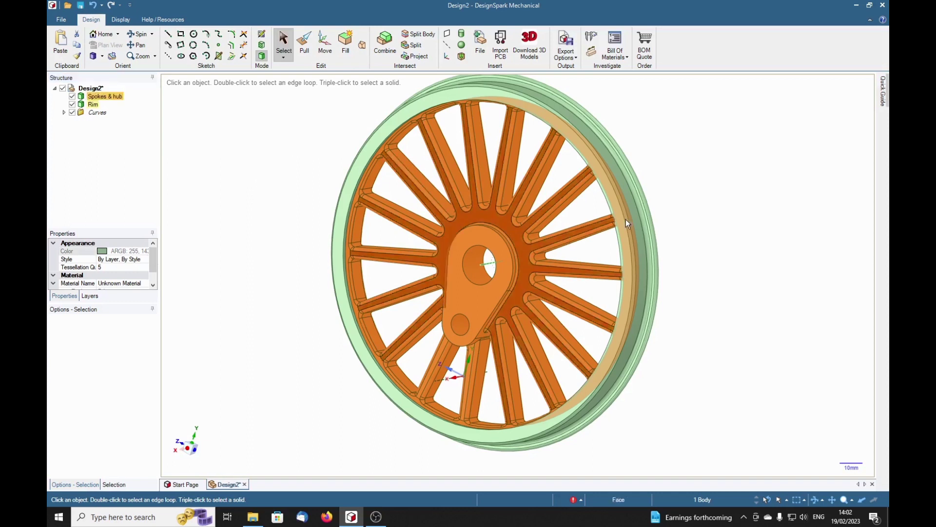
{"action": "left_click", "coordinate": [722, 238]}
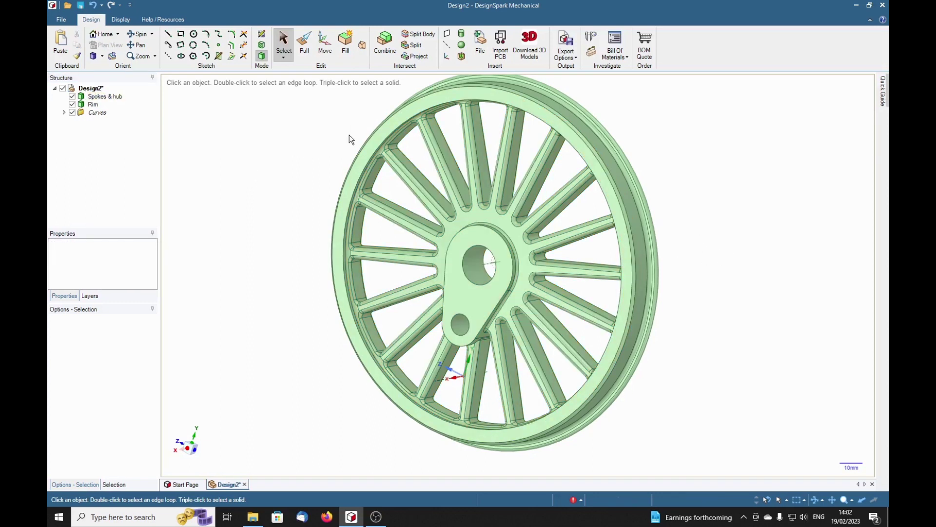
- Colour the Rim body light grey
{"action": "left_click", "coordinate": [92, 104]}
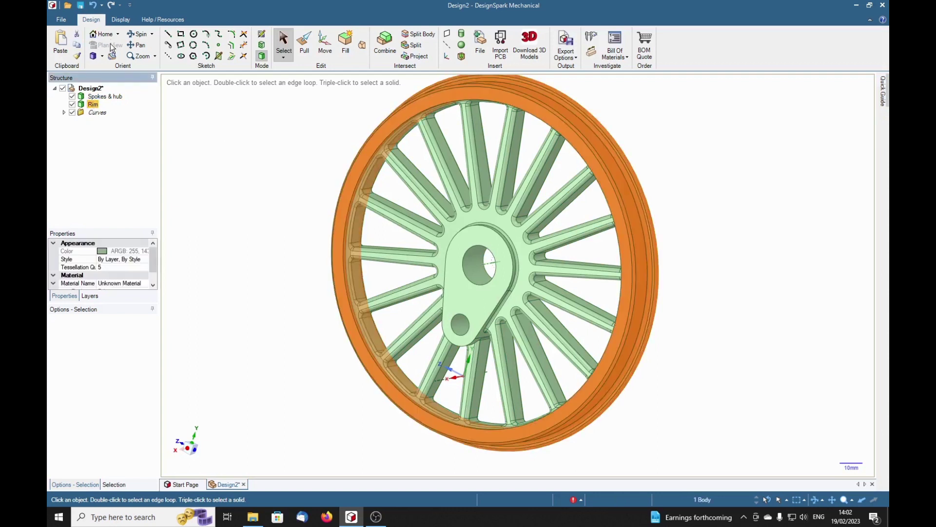
{"action": "left_click", "coordinate": [120, 19]}
{"action": "left_click", "coordinate": [138, 44]}
{"action": "left_click", "coordinate": [207, 218]}
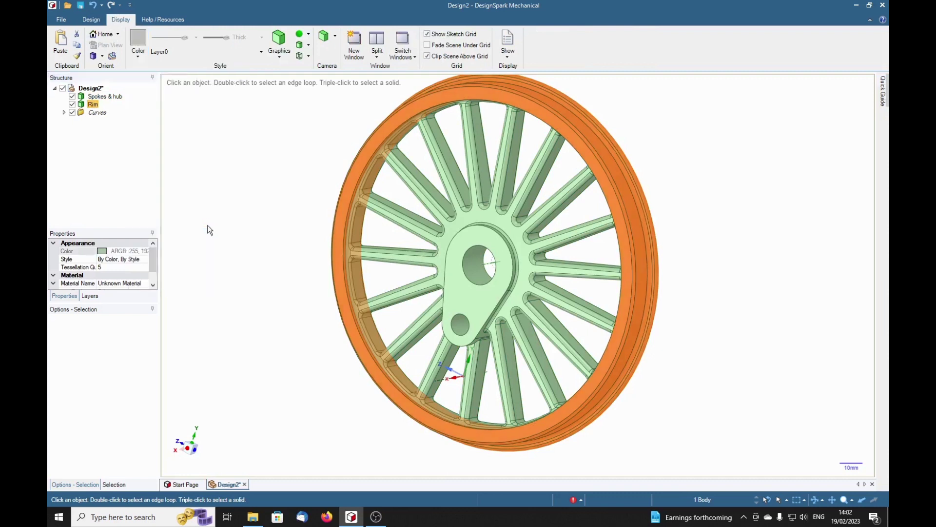
{"action": "left_click", "coordinate": [232, 340]}
- Colour the hub plate face light grey, then undo that colour change
{"action": "middle_click_drag", "start_coordinate": [754, 307], "coordinate": [814, 318]}
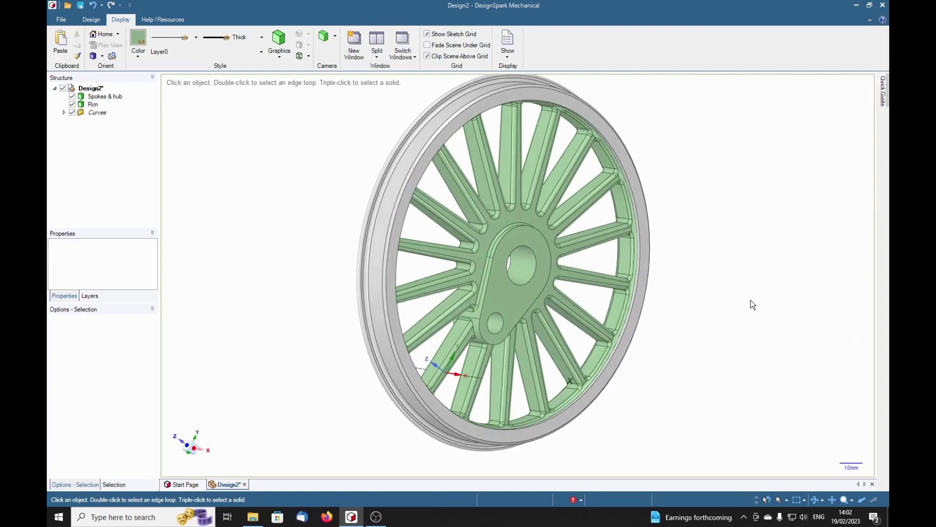
{"action": "middle_click_drag", "start_coordinate": [751, 298], "coordinate": [751, 344], "text": "shift"}
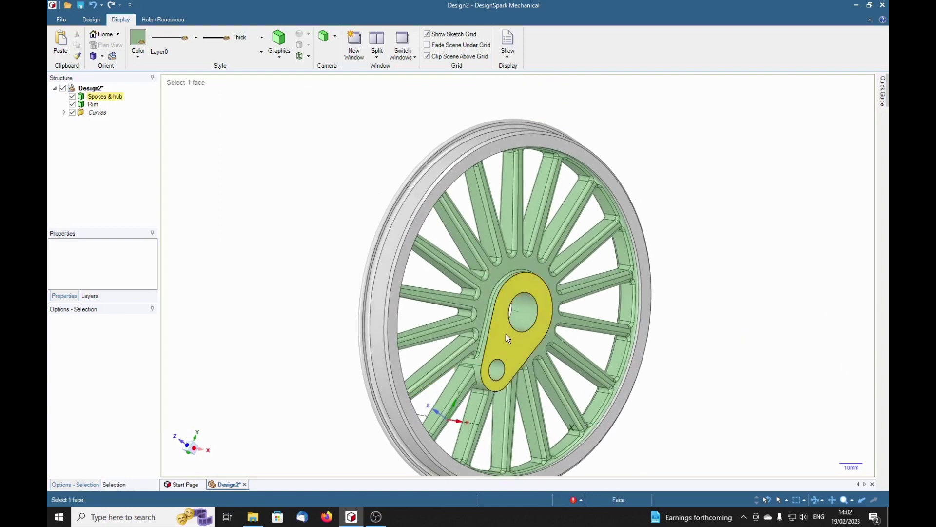
{"action": "mouse_move", "coordinate": [702, 309]}
{"action": "middle_mouse_down"}
{"action": "mouse_move", "coordinate": [844, 309]}
{"action": "mouse_move", "coordinate": [673, 312]}
{"action": "mouse_move", "coordinate": [614, 288]}
{"action": "mouse_move", "coordinate": [633, 265]}
{"action": "mouse_move", "coordinate": [700, 296]}
{"action": "mouse_move", "coordinate": [717, 317]}
{"action": "mouse_move", "coordinate": [697, 338]}
{"action": "mouse_move", "coordinate": [693, 250]}
{"action": "mouse_move", "coordinate": [700, 307]}
{"action": "middle_mouse_up"}
{"action": "right_click", "coordinate": [697, 339]}
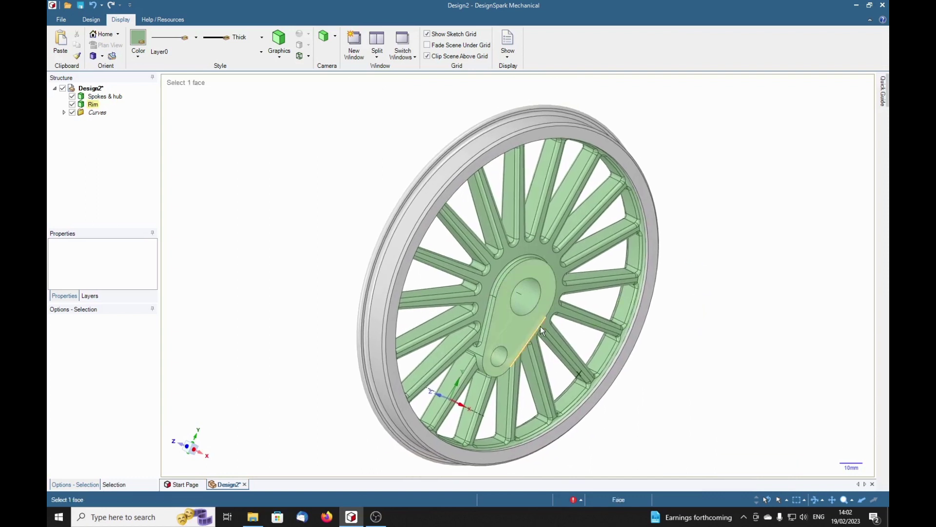
{"action": "left_click", "coordinate": [520, 329]}
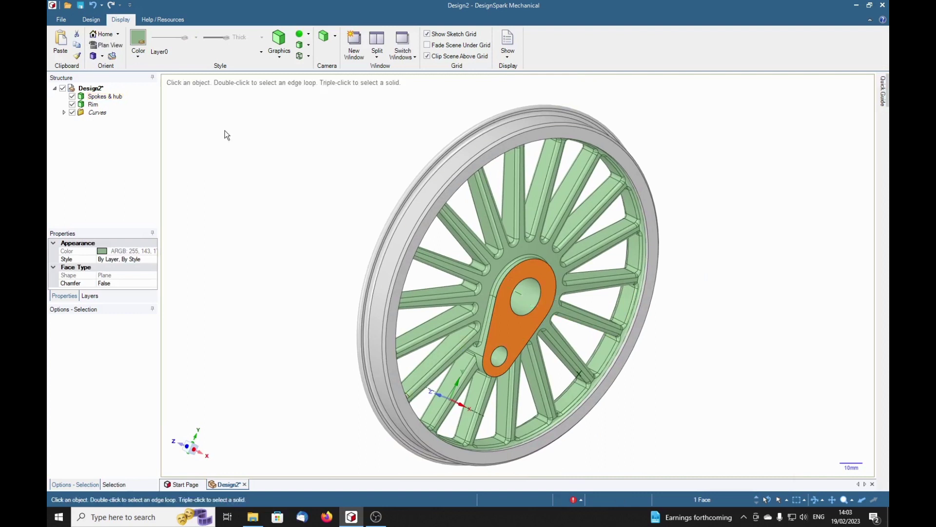
{"action": "left_click", "coordinate": [142, 41]}
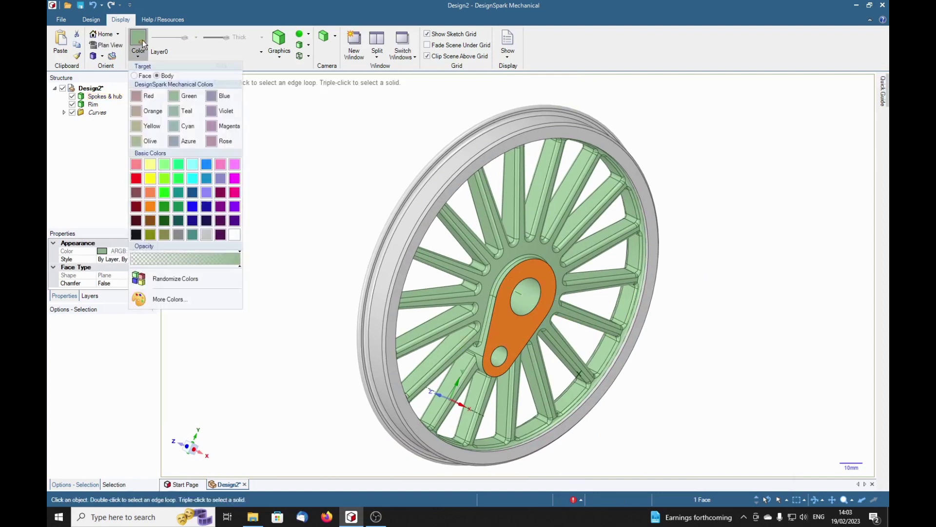
{"action": "left_click", "coordinate": [205, 235]}
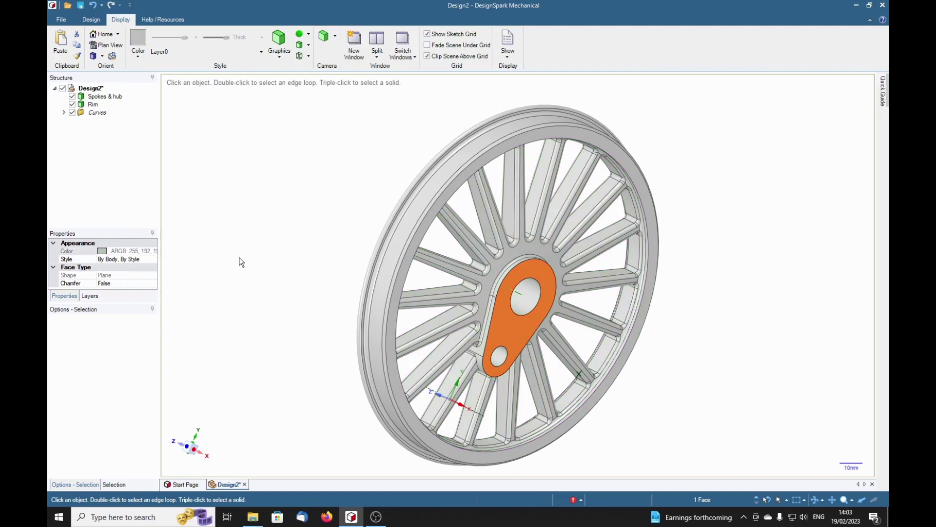
{"action": "key", "text": "ctrl+z"}
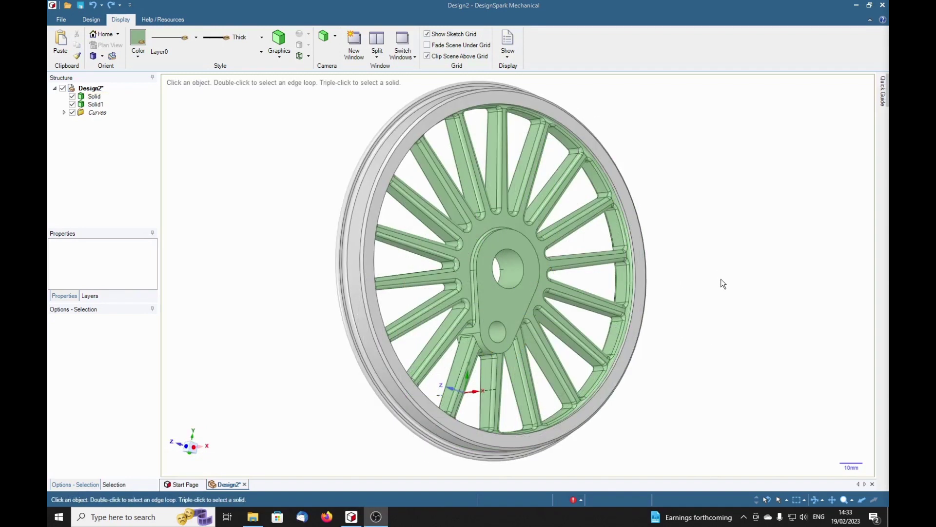
- Trial-select the hub plate face, small hole and rim face, clearing each
{"action": "left_click", "coordinate": [505, 296]}
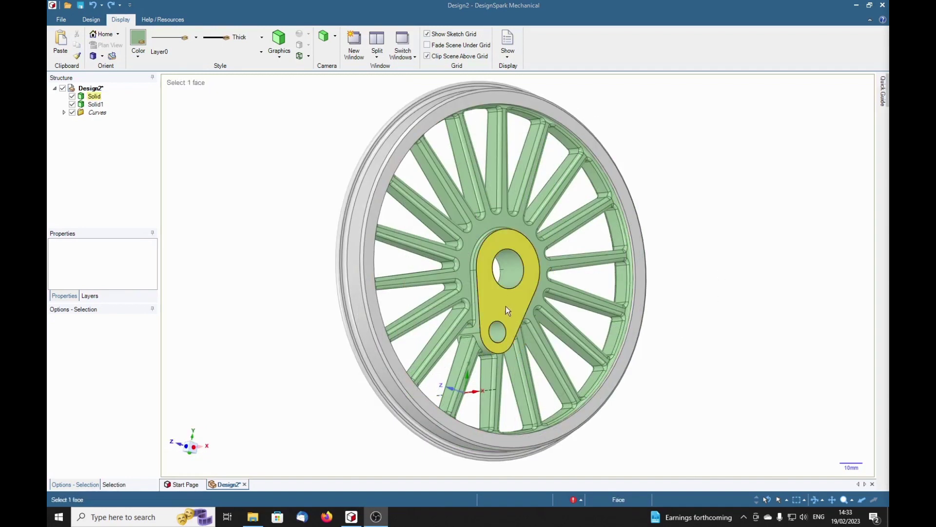
{"action": "left_click", "coordinate": [812, 301]}
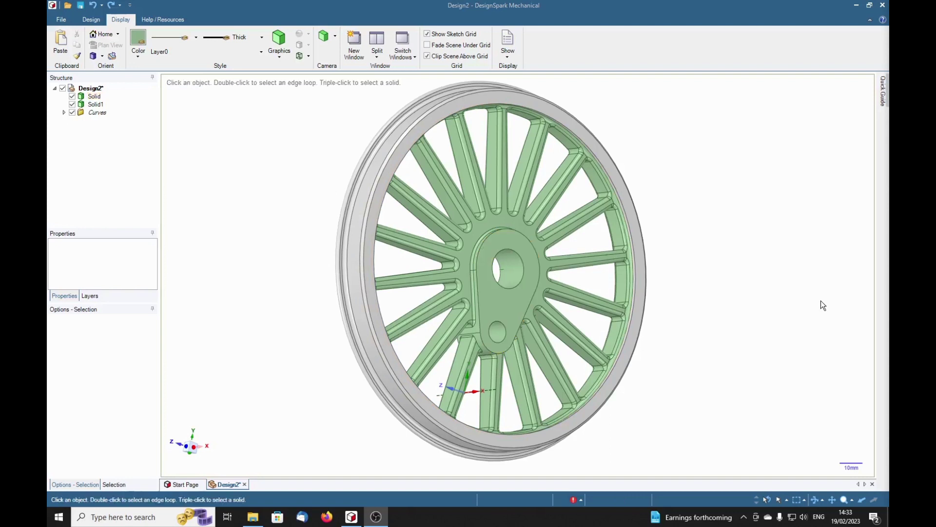
{"action": "middle_click_drag", "start_coordinate": [714, 303], "coordinate": [522, 309]}
{"action": "left_click", "coordinate": [489, 305]}
{"action": "left_click", "coordinate": [494, 337]}
{"action": "left_click", "coordinate": [478, 285]}
{"action": "key", "text": "Escape"}
{"action": "left_click", "coordinate": [578, 256]}
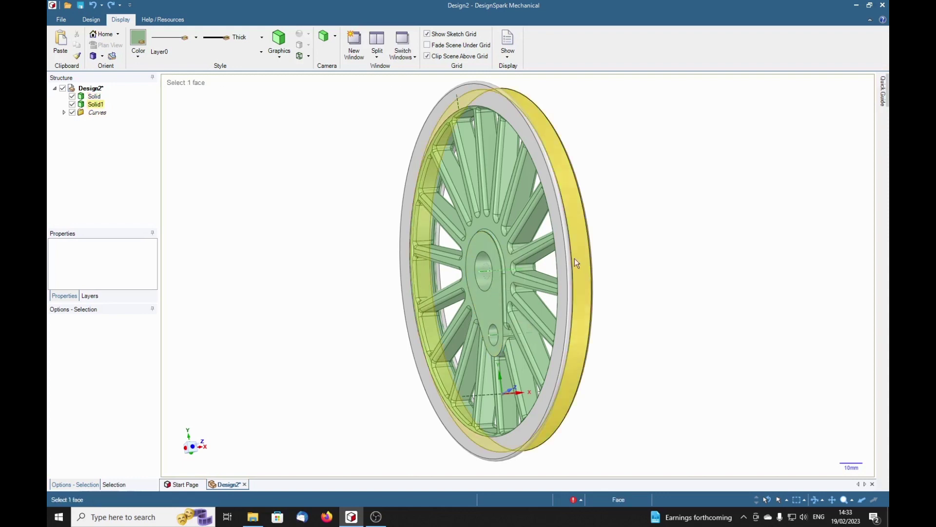
{"action": "key", "text": "Escape"}
{"action": "middle_click_drag", "start_coordinate": [742, 297], "coordinate": [717, 280]}
- Select the hub plate face, large bore, small hole and front face together
{"action": "left_click", "coordinate": [89, 20]}
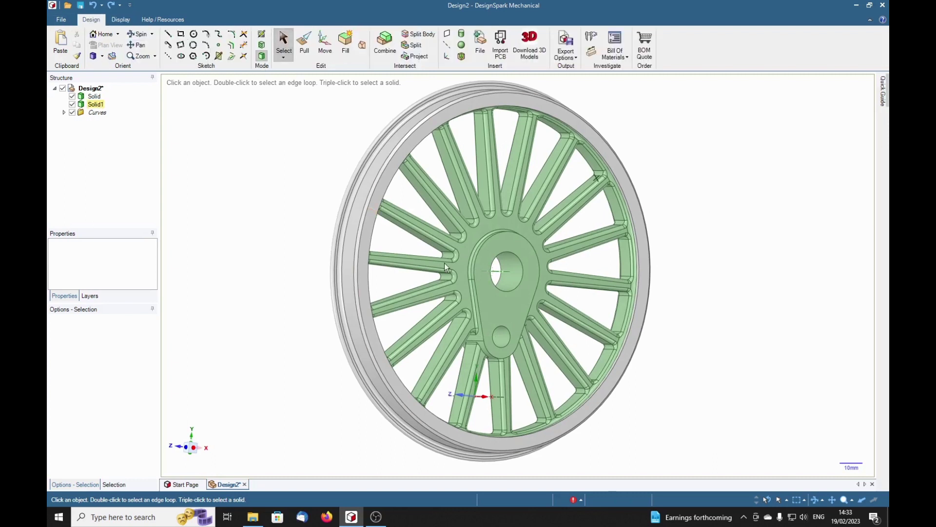
{"action": "left_click", "coordinate": [501, 316]}
{"action": "left_click", "coordinate": [502, 313]}
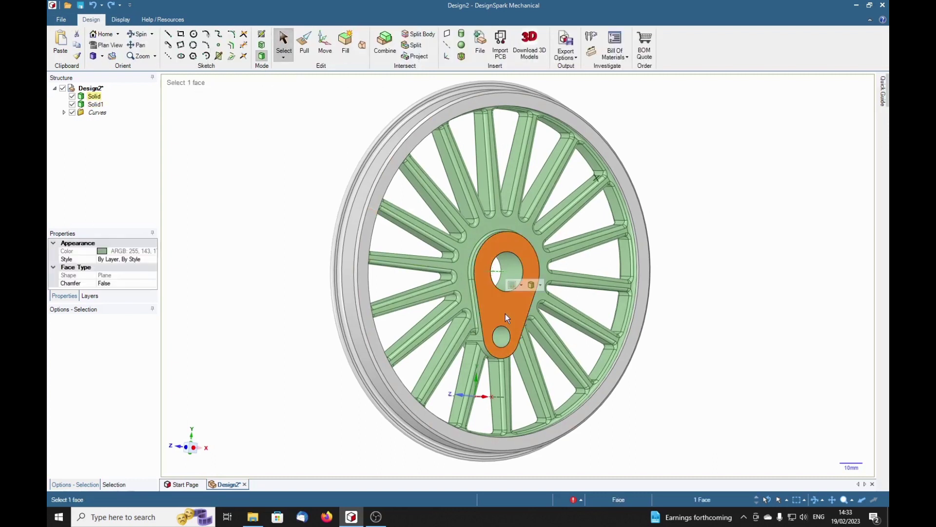
{"action": "left_click", "coordinate": [512, 266], "text": "ctrl"}
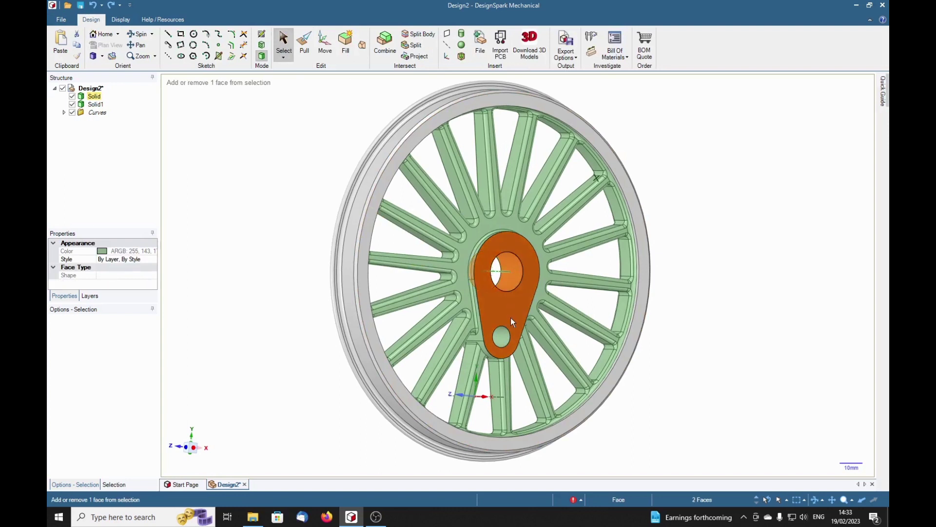
{"action": "left_click", "coordinate": [502, 342], "text": "ctrl"}
{"action": "middle_click_drag", "start_coordinate": [205, 309], "coordinate": [333, 313]}
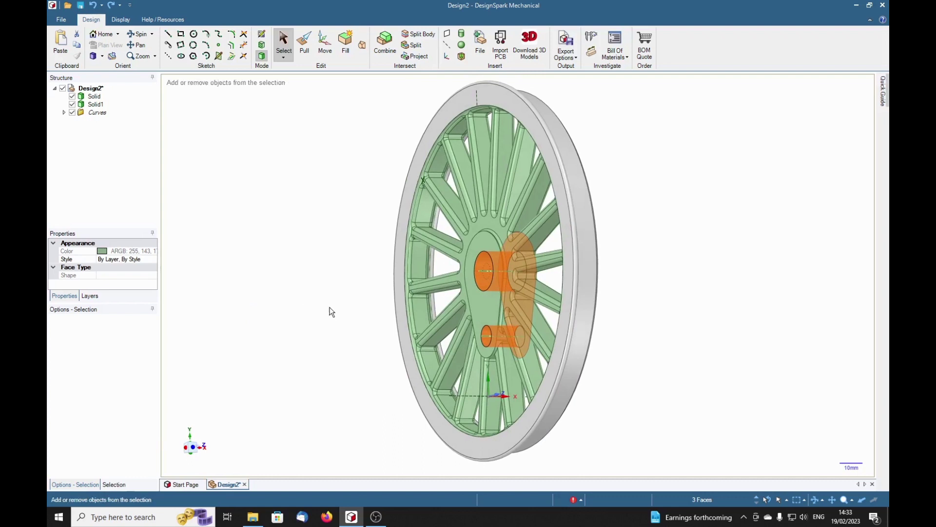
{"action": "left_click", "coordinate": [482, 311], "text": "ctrl"}
{"action": "middle_click_drag", "start_coordinate": [482, 310], "coordinate": [616, 253]}
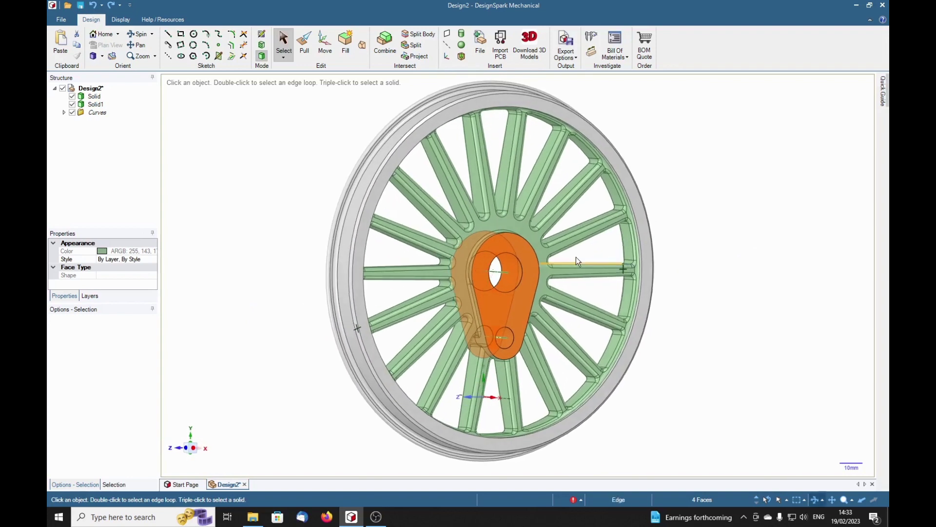
- Copy the selected hub faces 84.82 mm out to the right of the wheel
{"action": "left_click", "coordinate": [324, 53]}
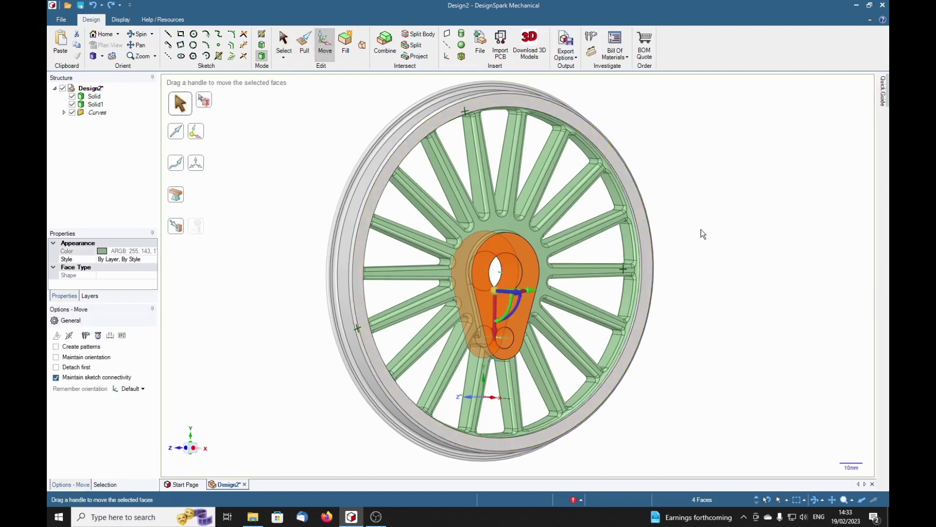
{"action": "middle_click_drag", "start_coordinate": [726, 245], "coordinate": [682, 200]}
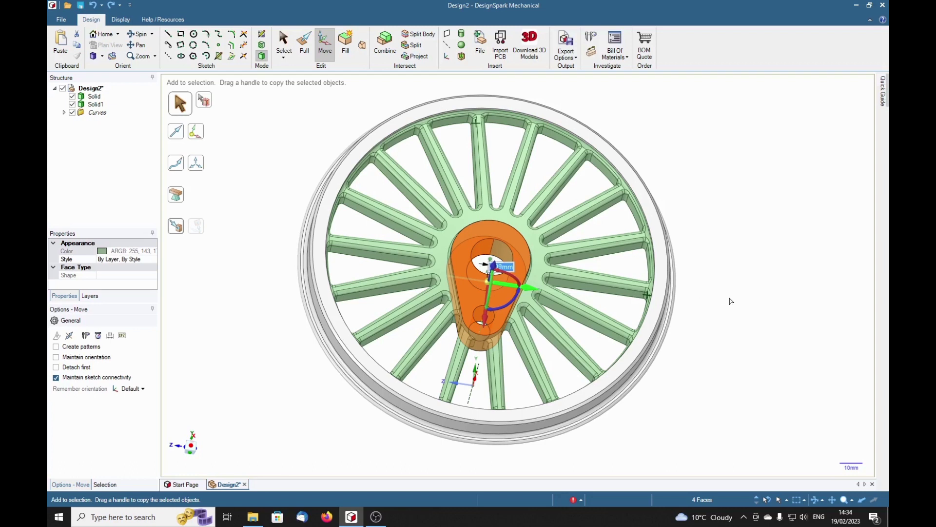
{"action": "left_click_drag", "start_coordinate": [730, 301], "coordinate": [769, 388]}
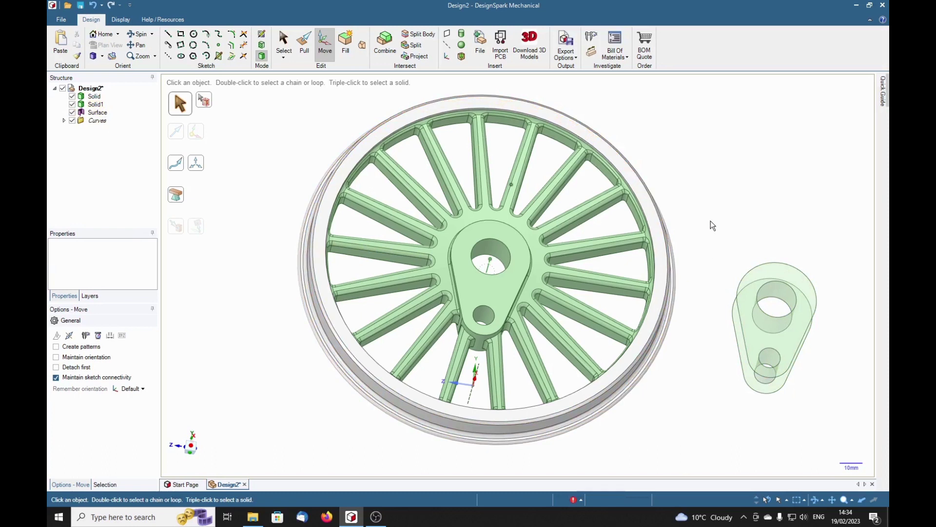
- Pull the copied hub surface 1 mm to thicken it into a solid body
{"action": "left_click_drag", "start_coordinate": [710, 220], "coordinate": [841, 425]}
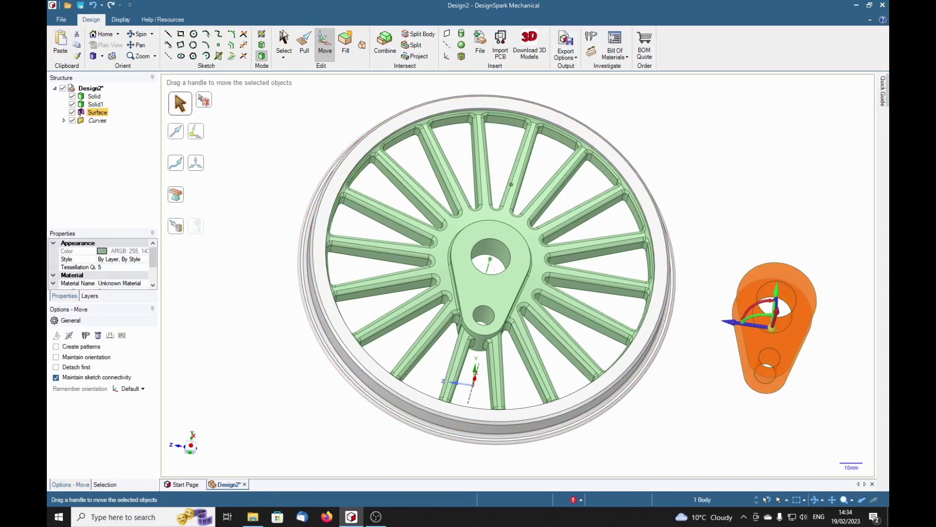
{"action": "left_click", "coordinate": [304, 45]}
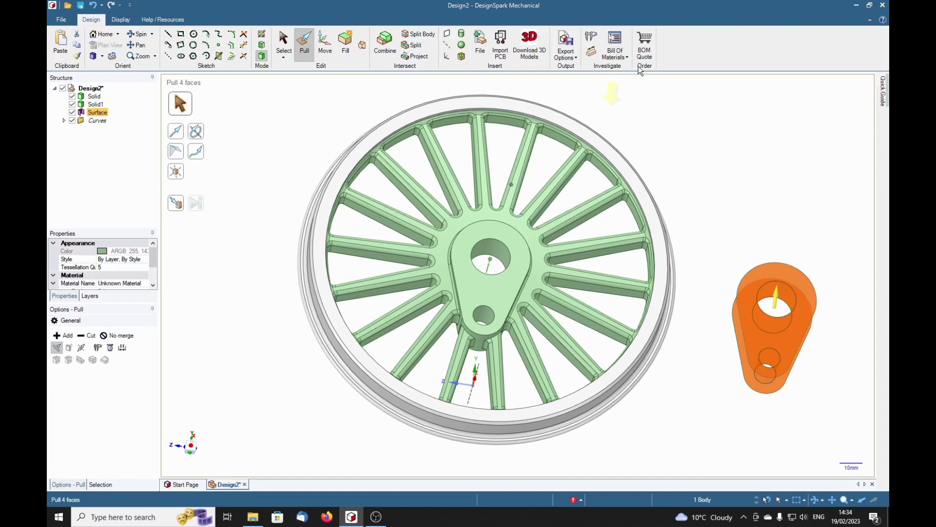
{"action": "type", "text": "1"}
{"action": "key", "text": "Return"}
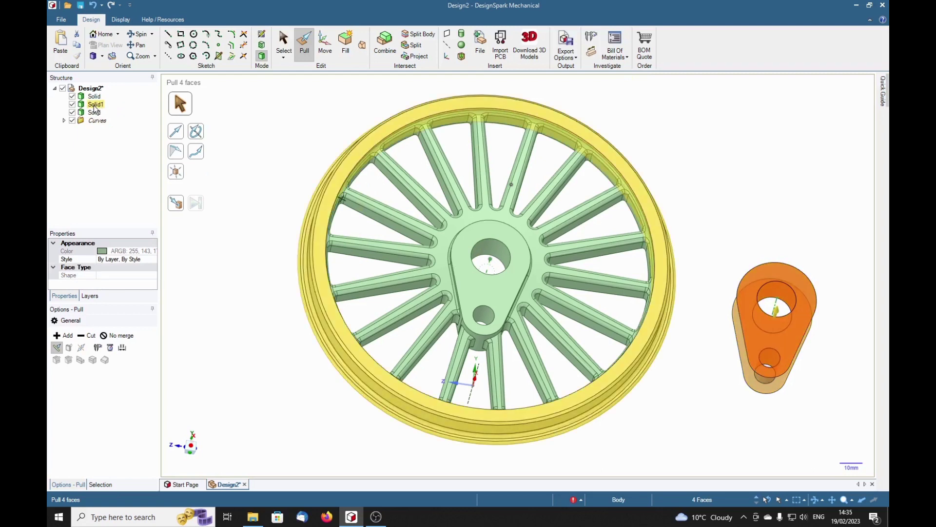
- Rename the Solid1 rim body to 'Rim' in the Structure tree
{"action": "right_click", "coordinate": [96, 108]}
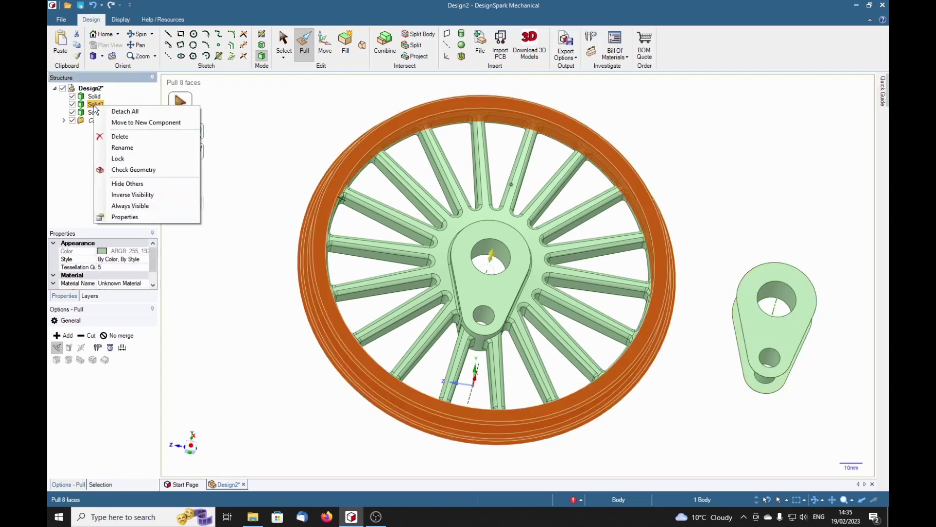
{"action": "left_click", "coordinate": [123, 147]}
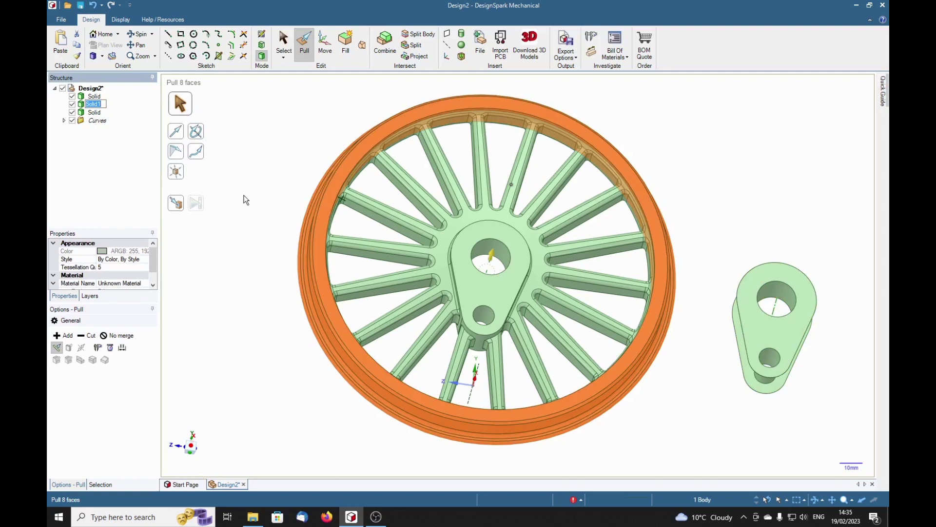
{"action": "type", "text": "Rim"}
{"action": "key", "text": "Return"}
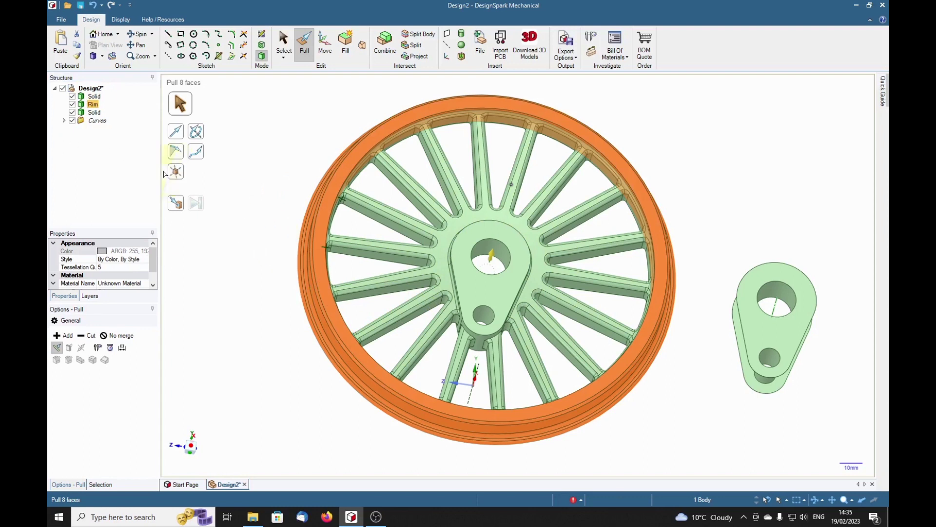
- Rename the third Solid, the hub copy, to 'Hub machining' and select that part
{"action": "left_click", "coordinate": [95, 112]}
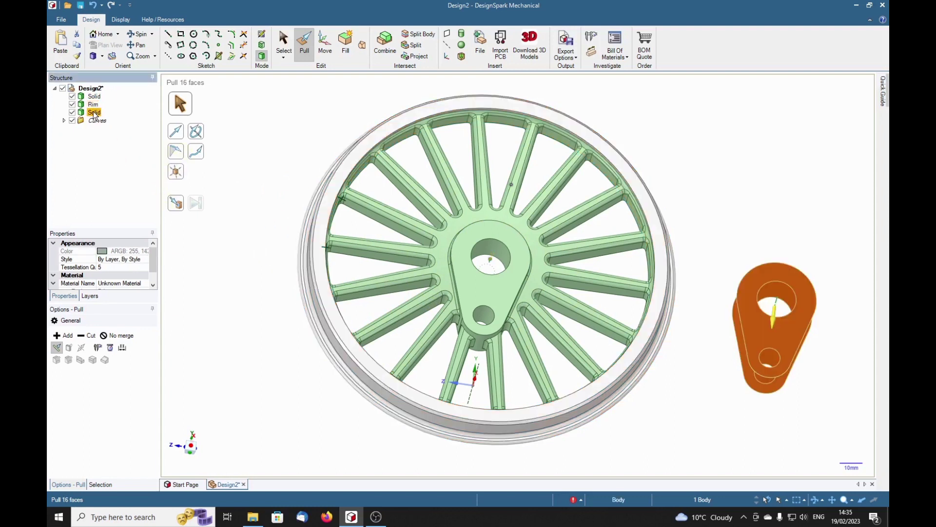
{"action": "right_click", "coordinate": [94, 113]}
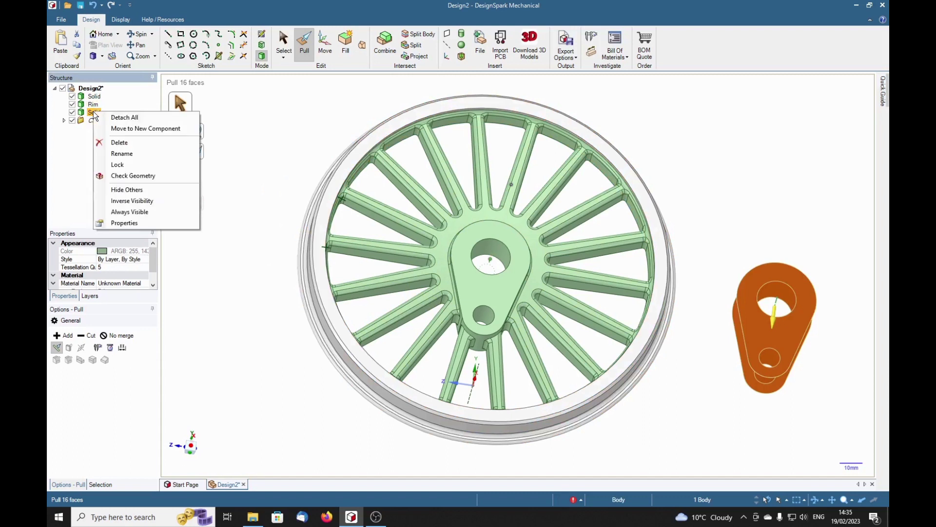
{"action": "left_click", "coordinate": [124, 152]}
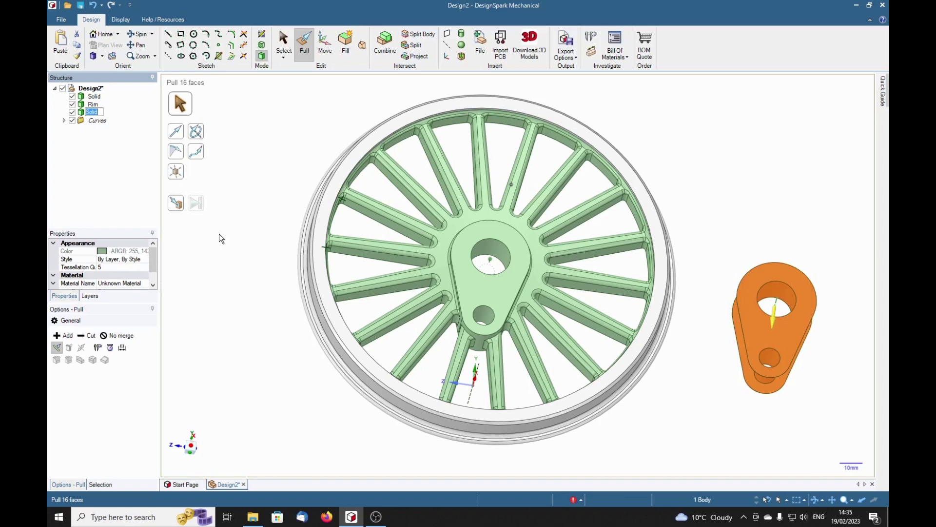
{"action": "type", "text": "Hub machining"}
{"action": "key", "text": "Return"}
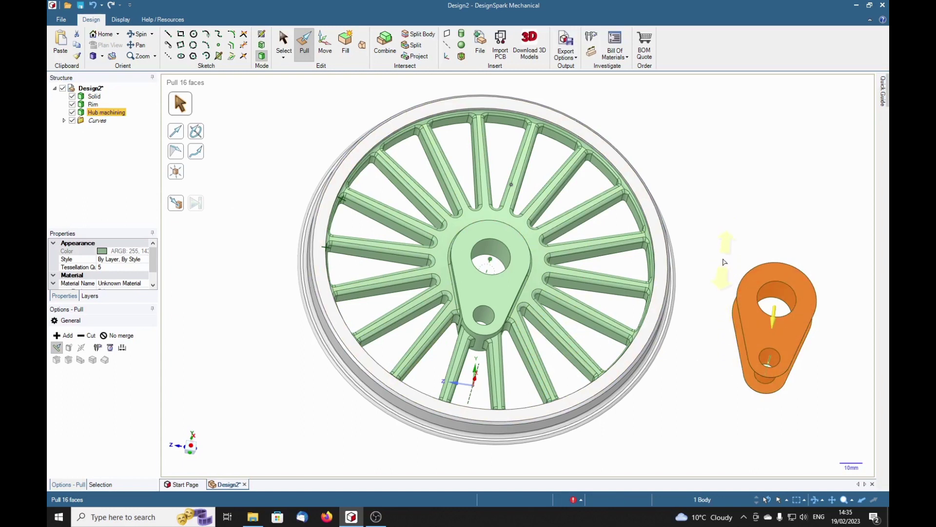
{"action": "left_click", "coordinate": [723, 259]}
{"action": "left_click_drag", "start_coordinate": [722, 251], "coordinate": [832, 414]}
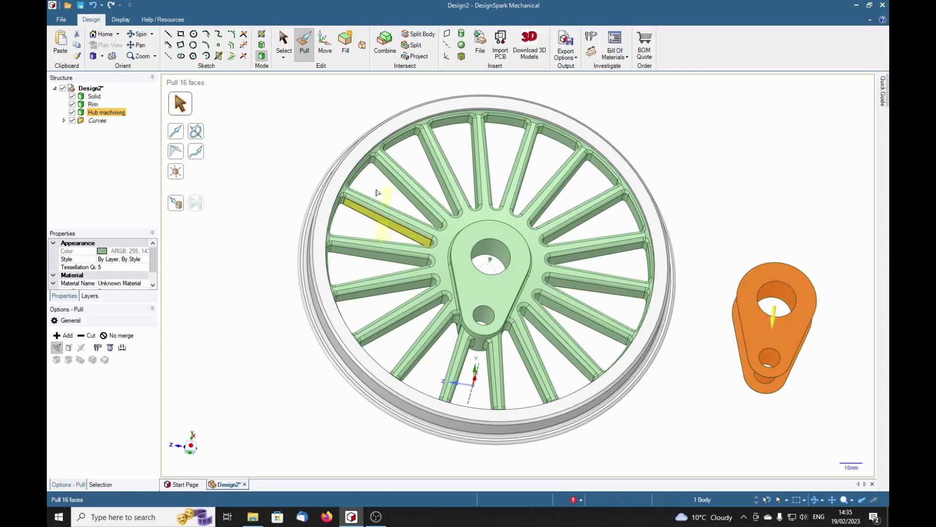
- Colour the Hub machining body light grey, then reselect it from a tilted isometric view
{"action": "left_click", "coordinate": [284, 43]}
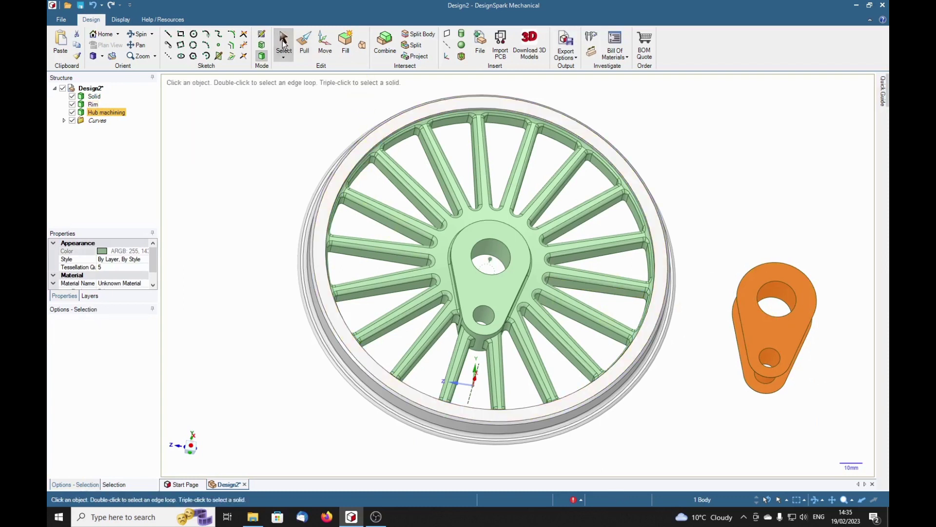
{"action": "left_click", "coordinate": [120, 19]}
{"action": "left_click", "coordinate": [138, 44]}
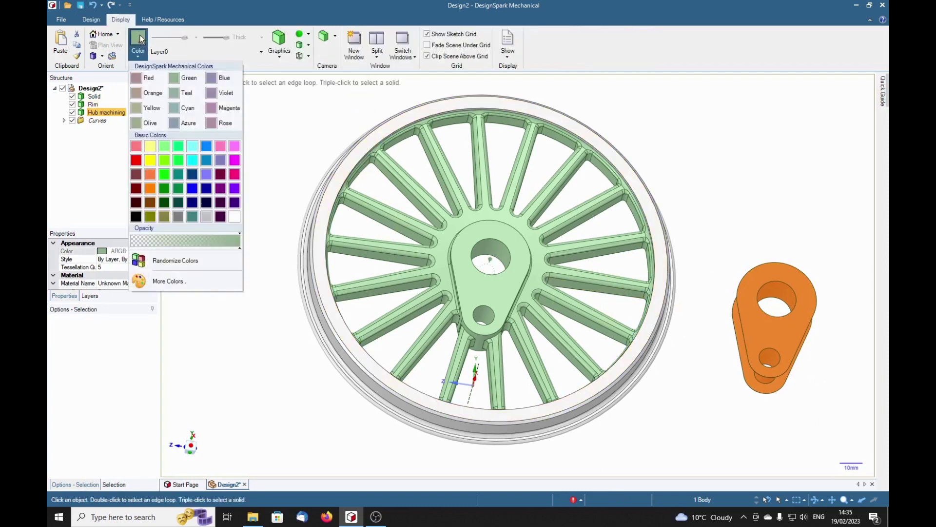
{"action": "left_click", "coordinate": [210, 215]}
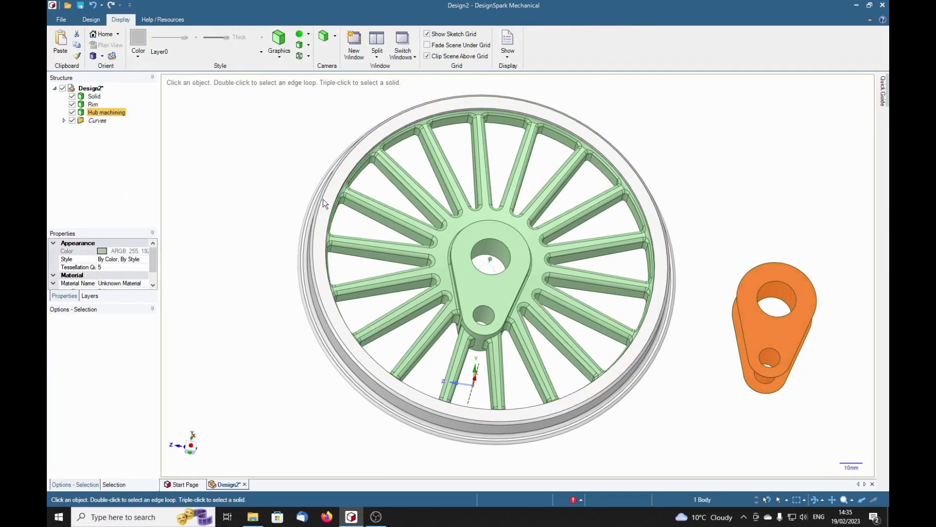
{"action": "left_click", "coordinate": [667, 388]}
{"action": "mouse_move", "coordinate": [711, 442]}
{"action": "middle_mouse_down"}
{"action": "mouse_move", "coordinate": [620, 424]}
{"action": "mouse_move", "coordinate": [677, 375]}
{"action": "mouse_move", "coordinate": [744, 418]}
{"action": "mouse_move", "coordinate": [771, 449]}
{"action": "mouse_move", "coordinate": [717, 433]}
{"action": "mouse_move", "coordinate": [717, 444]}
{"action": "middle_mouse_up"}
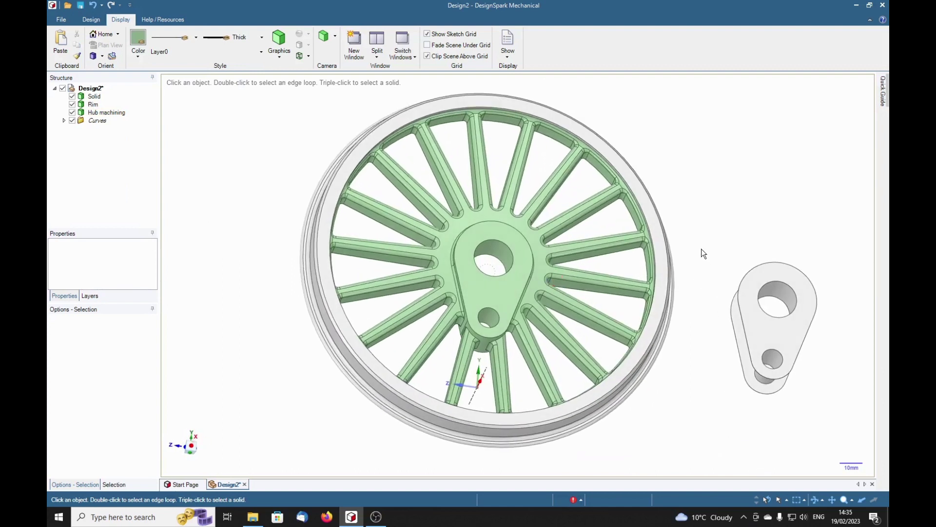
{"action": "left_click_drag", "start_coordinate": [706, 230], "coordinate": [832, 421]}
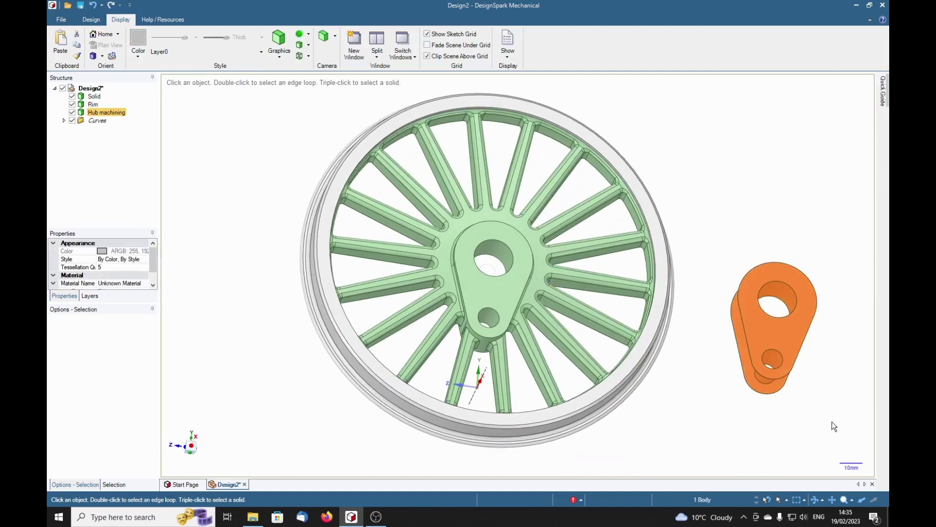
{"action": "left_click", "coordinate": [100, 21]}
- Move Hub machining from its top hole centre up to the wheel's hub bore
{"action": "left_click", "coordinate": [326, 45]}
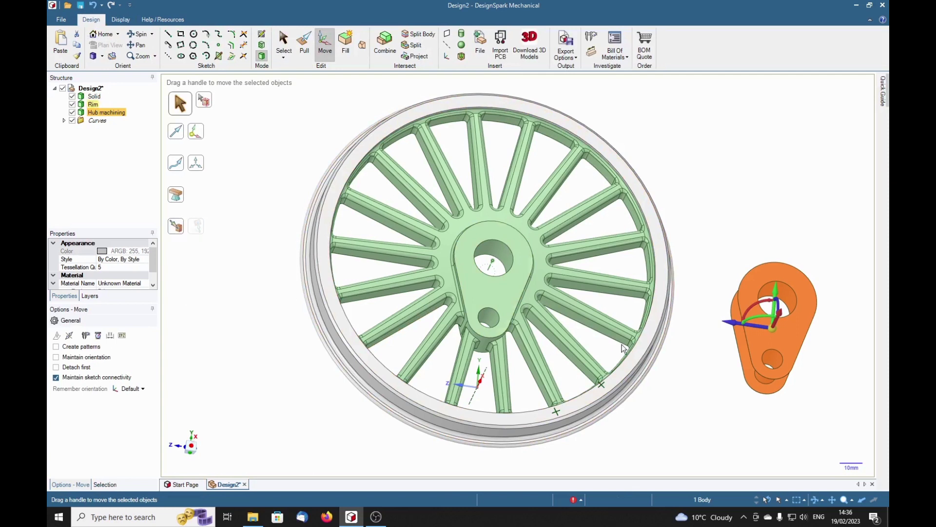
{"action": "mouse_move", "coordinate": [832, 222]}
{"action": "middle_mouse_down"}
{"action": "mouse_move", "coordinate": [830, 271]}
{"action": "mouse_move", "coordinate": [823, 224]}
{"action": "middle_mouse_up"}
{"action": "mouse_move", "coordinate": [771, 326]}
{"action": "left_mouse_down"}
{"action": "mouse_move", "coordinate": [776, 300]}
{"action": "mouse_move", "coordinate": [787, 297]}
{"action": "left_mouse_up"}
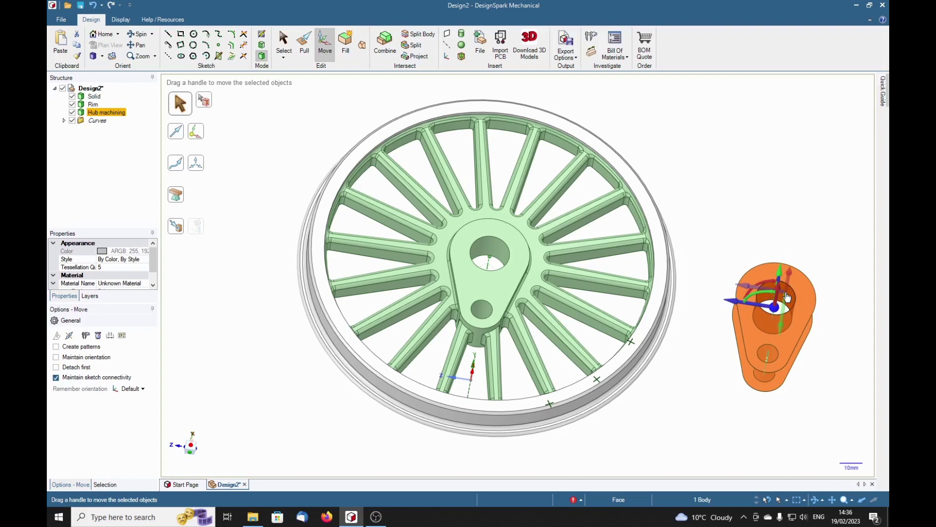
{"action": "left_click_drag", "start_coordinate": [787, 297], "coordinate": [776, 295]}
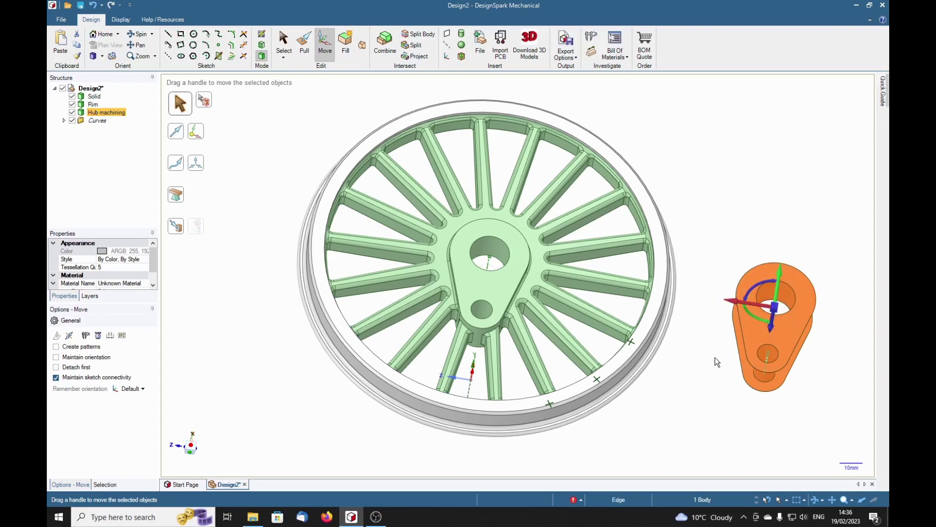
{"action": "left_click", "coordinate": [172, 228]}
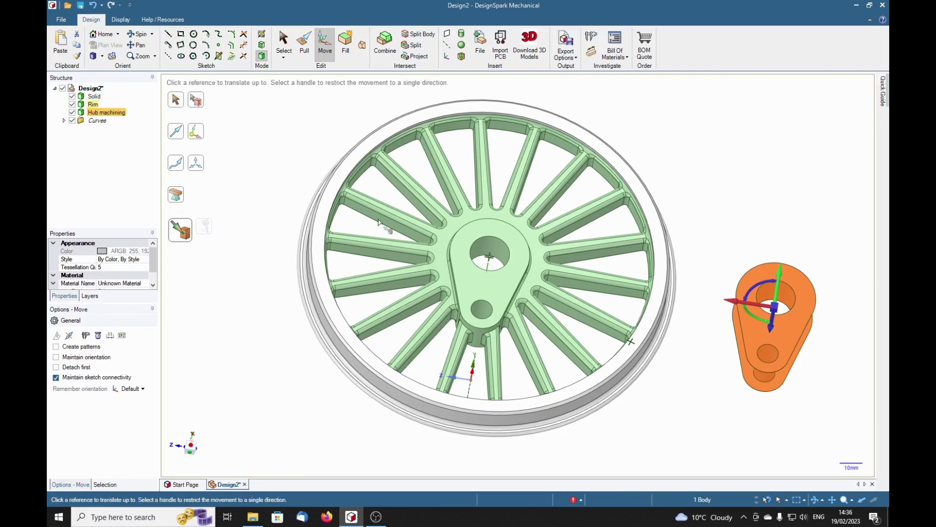
{"action": "left_click", "coordinate": [486, 245]}
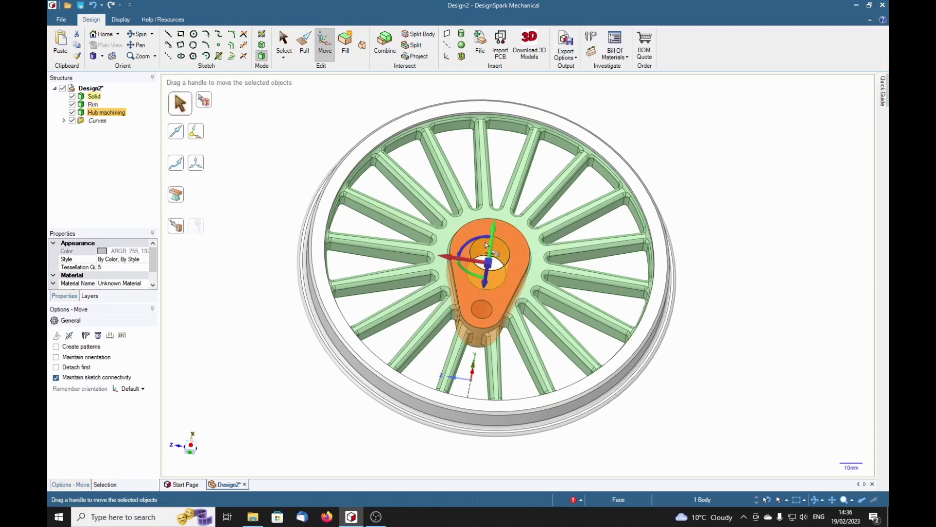
{"action": "left_click", "coordinate": [747, 224]}
{"action": "middle_click_drag", "start_coordinate": [739, 226], "coordinate": [658, 203]}
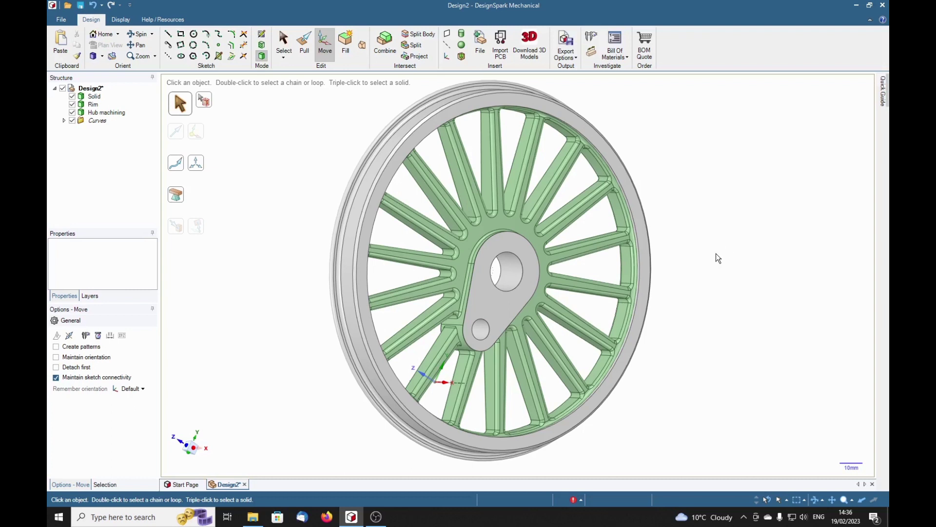
{"action": "middle_click_drag", "start_coordinate": [717, 257], "coordinate": [751, 279], "text": "shift"}
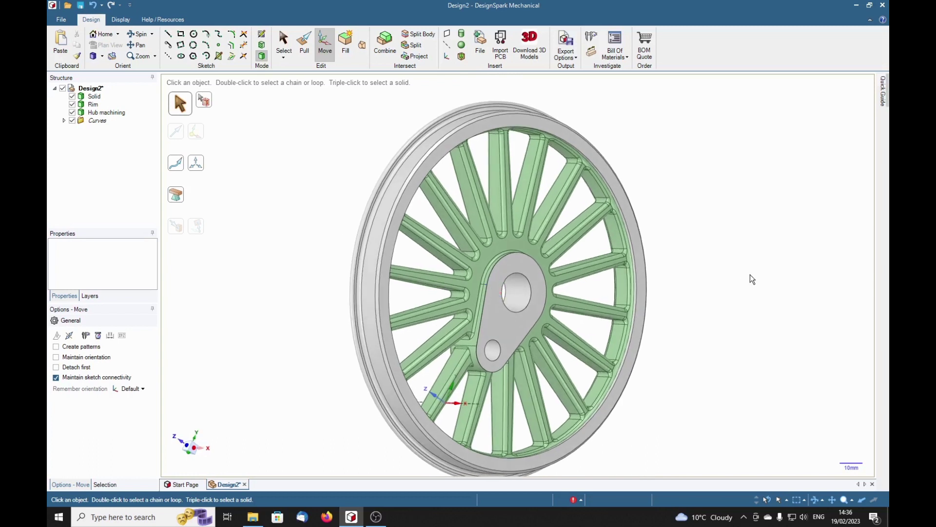